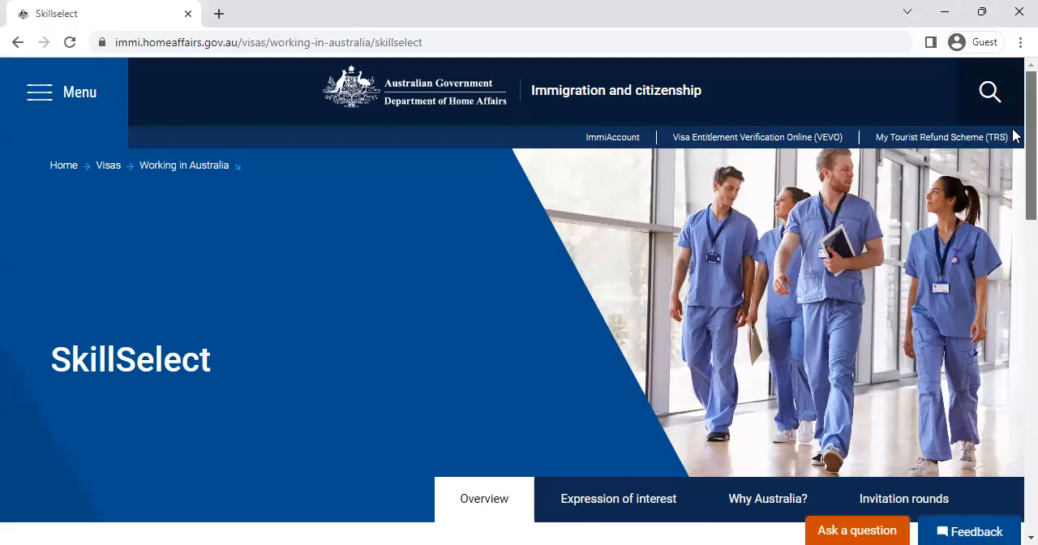
Step: Start an EOI from the SkillSelect overview page
scroll(1014, 204, "down", 6)
scroll(506, 412, "down", 1)
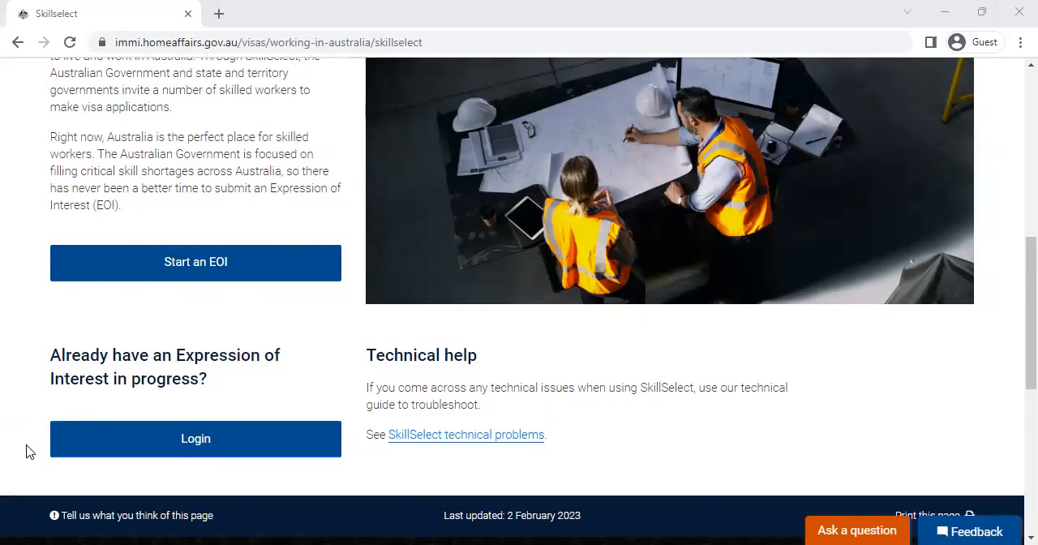
left_click(164, 281)
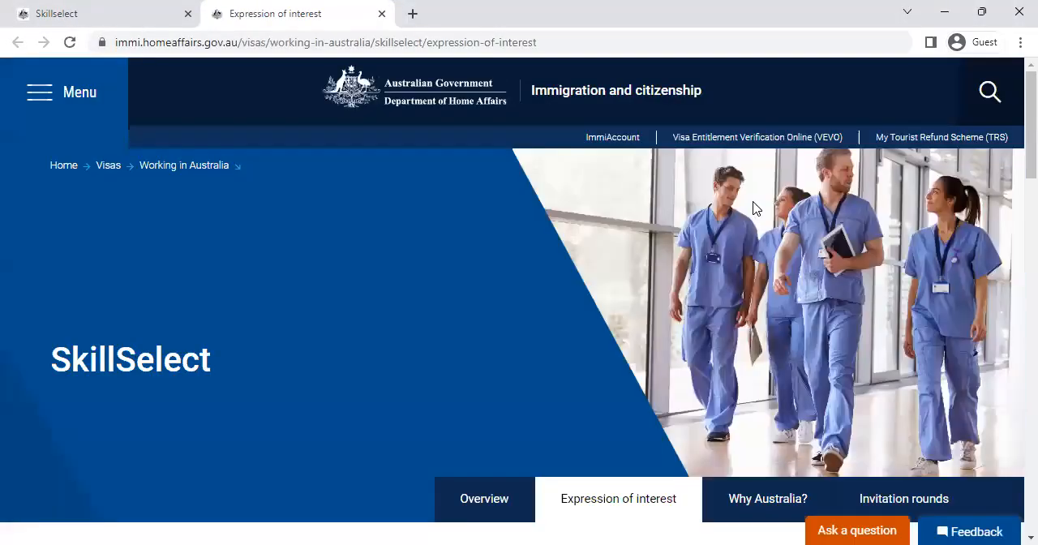
Step: Review the From EOI to apply list, including the skills assessment item, and start submitting an EOI
left_click_drag(1015, 130, 1013, 274)
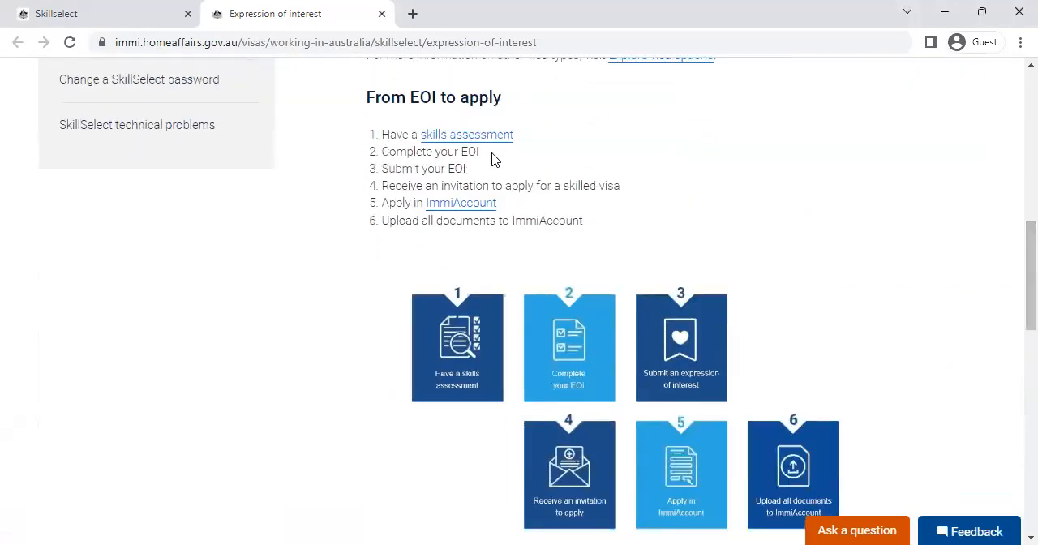
left_click_drag(537, 134, 371, 139)
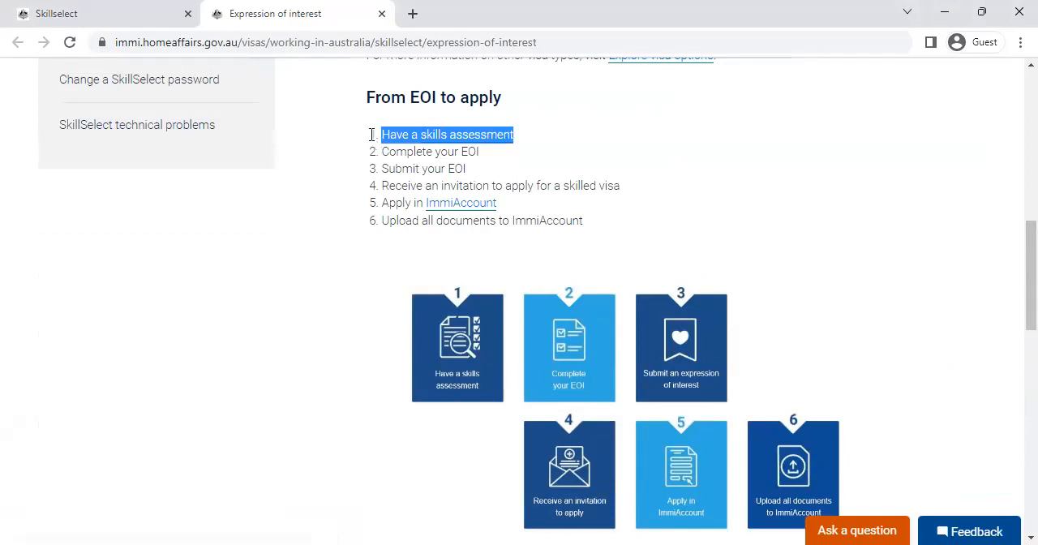
left_click(689, 151)
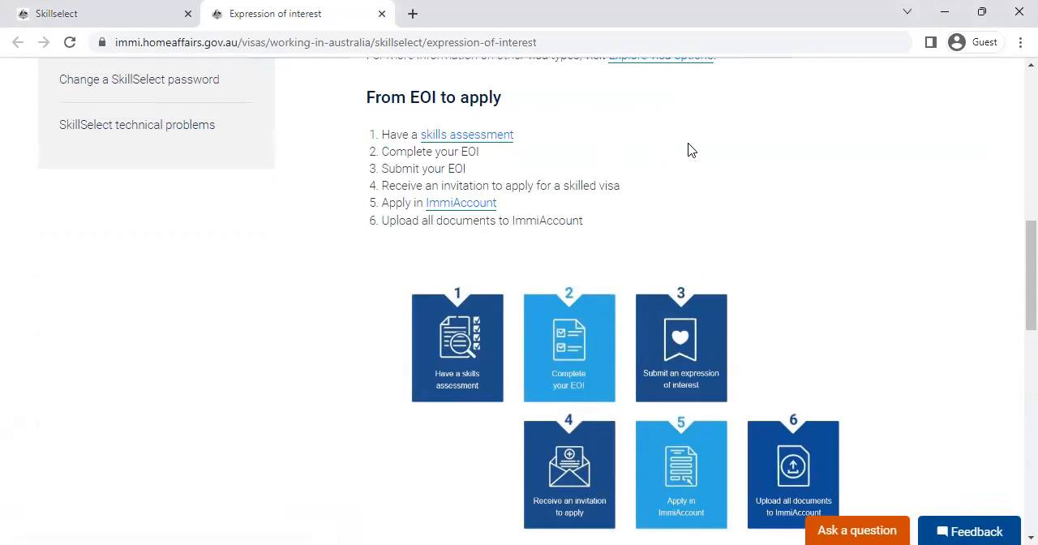
left_click_drag(1016, 288, 1015, 388)
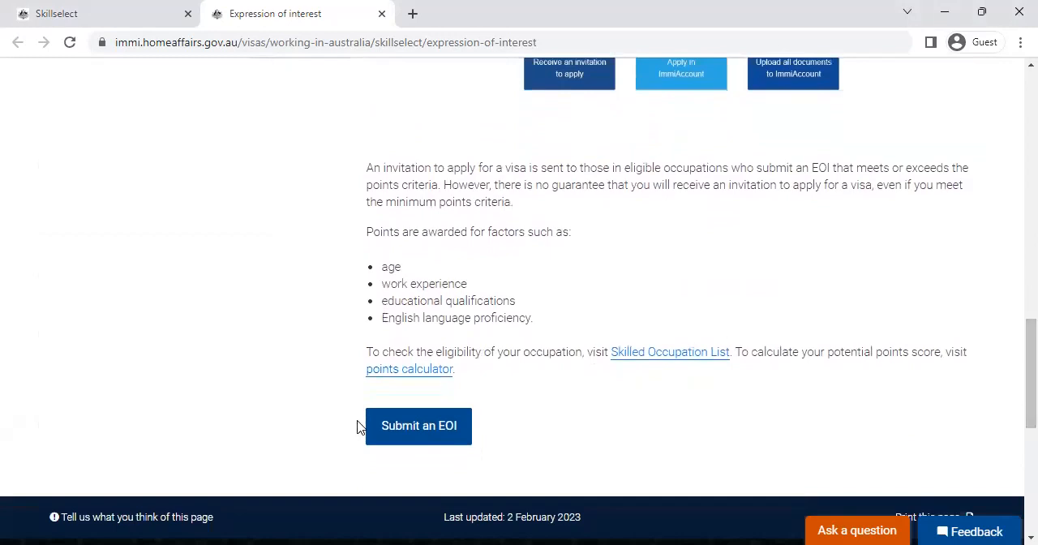
left_click(404, 440)
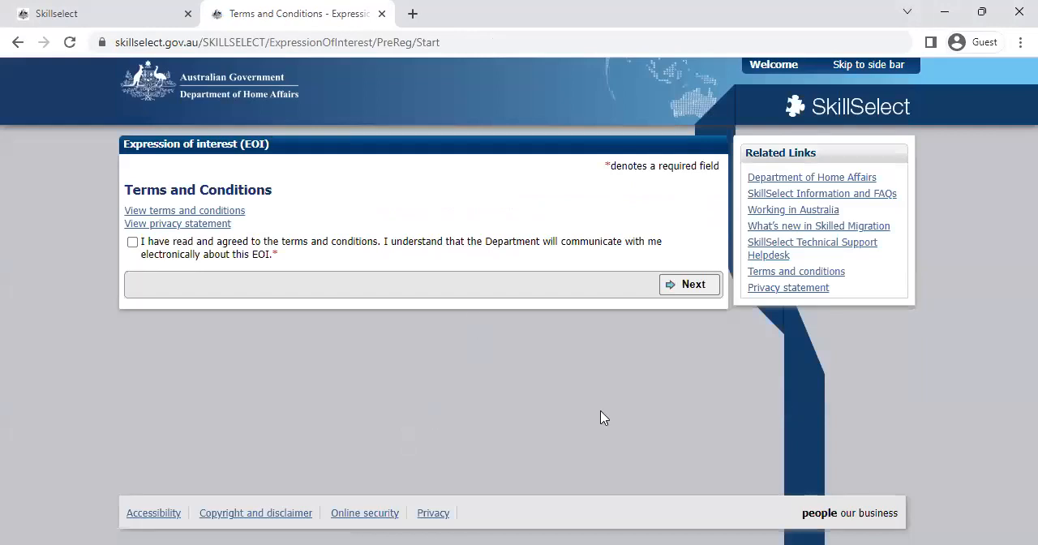
Step: Agree to the terms and conditions and continue past the notifications to the personal details form
left_click(133, 242)
left_click(692, 285)
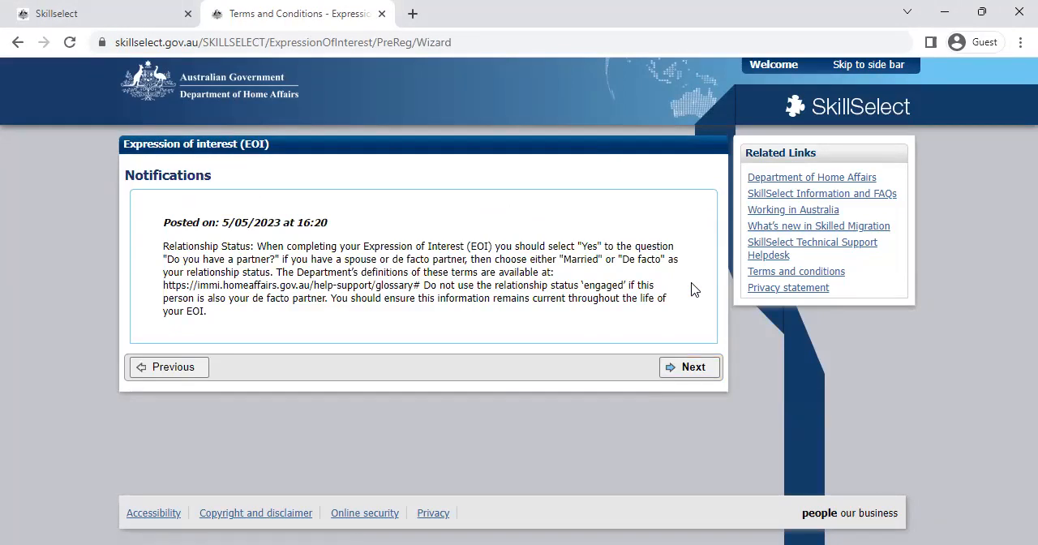
left_click(687, 371)
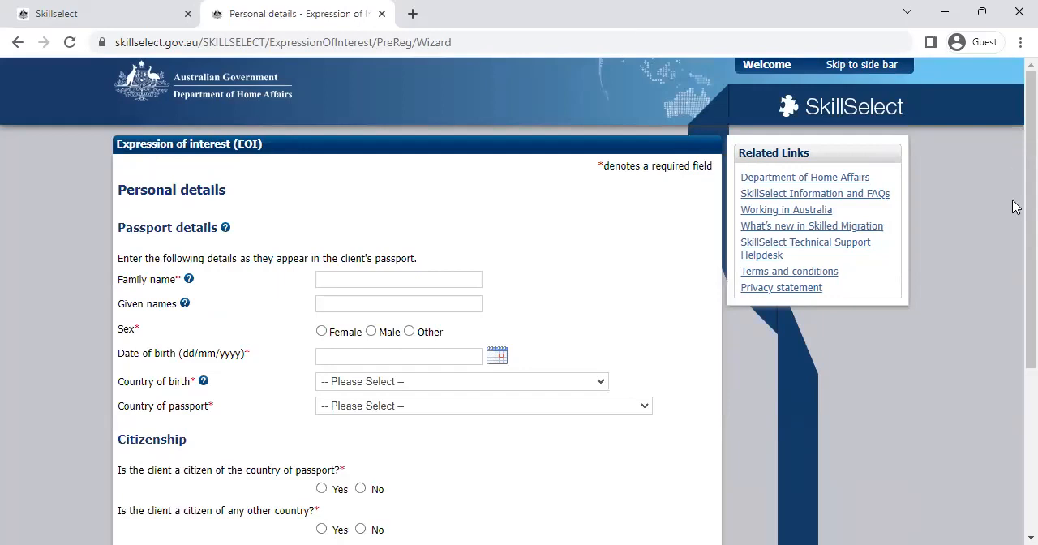
Step: Look over the personal details form and enter the client's family name and given name
scroll(1013, 290, "down", 3)
scroll(1017, 236, "up", 2)
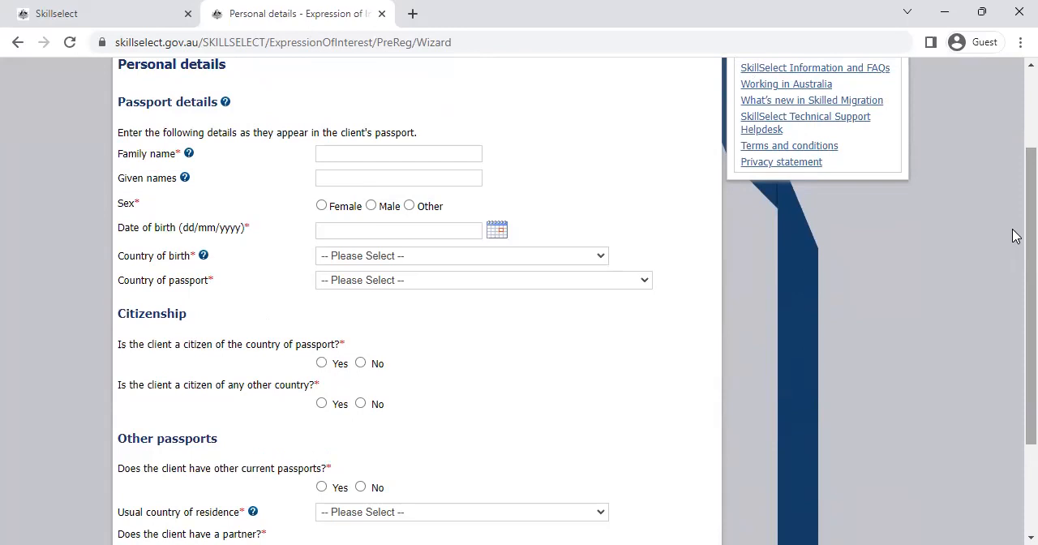
scroll(1014, 236, "up", 1)
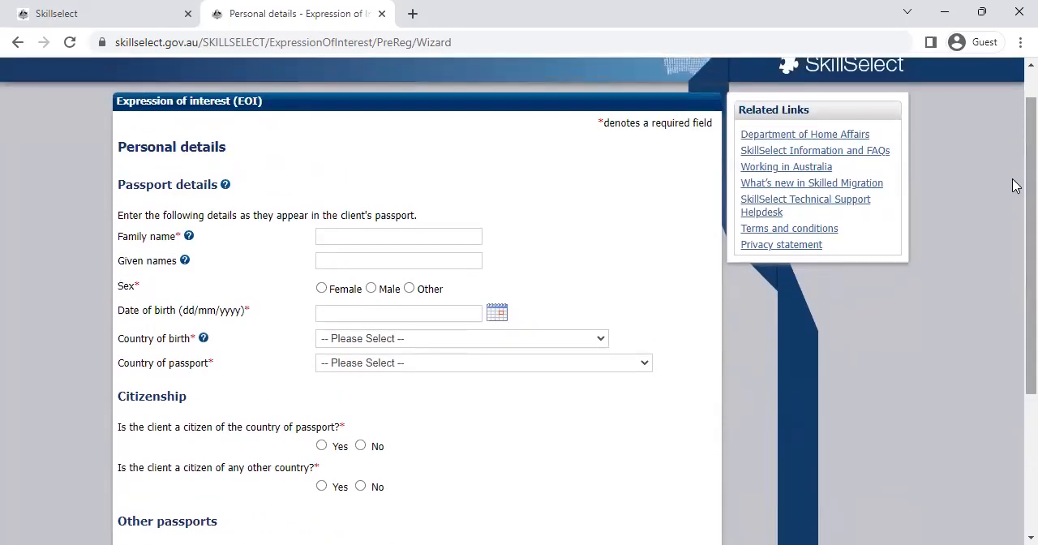
left_click(399, 234)
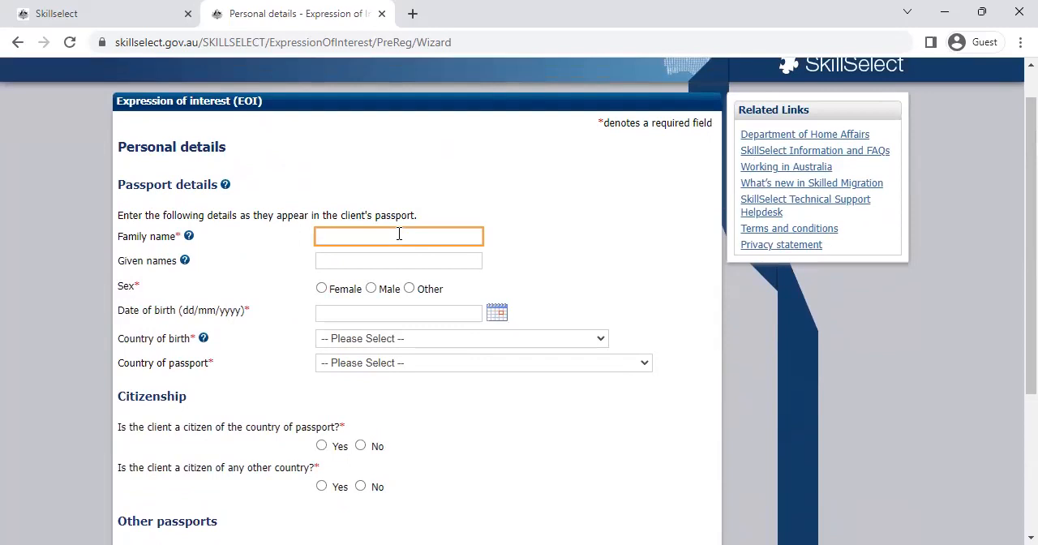
key("Tab")
left_click(370, 259)
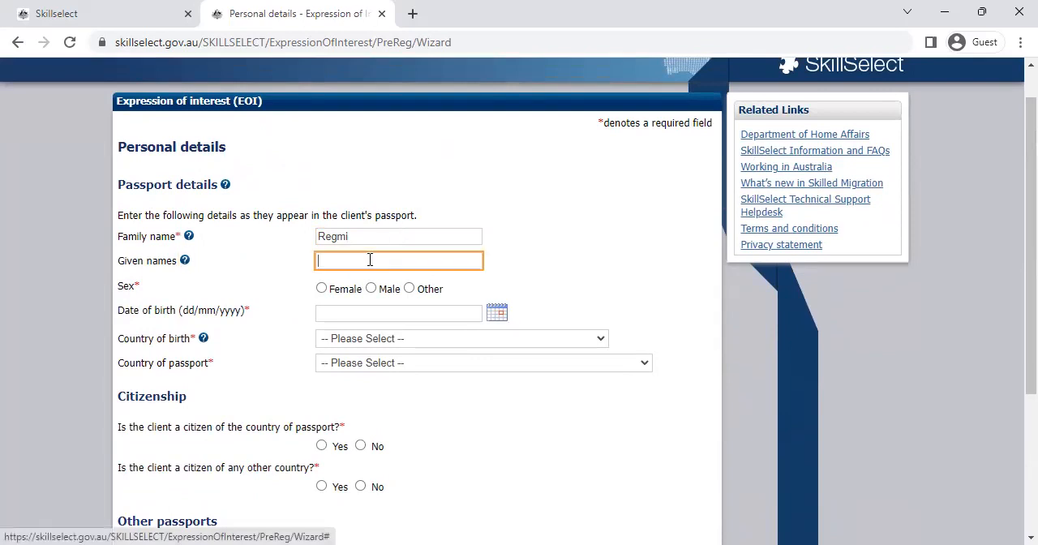
Step: Set the client's sex to Female and fill in the date of birth
left_click(322, 288)
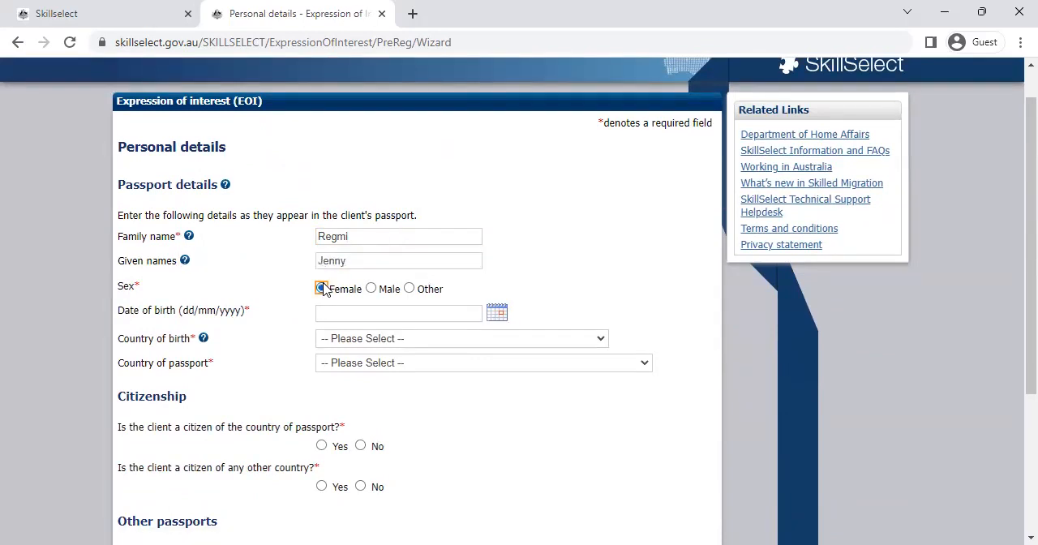
left_click_drag(1030, 229, 1031, 262)
left_click(498, 258)
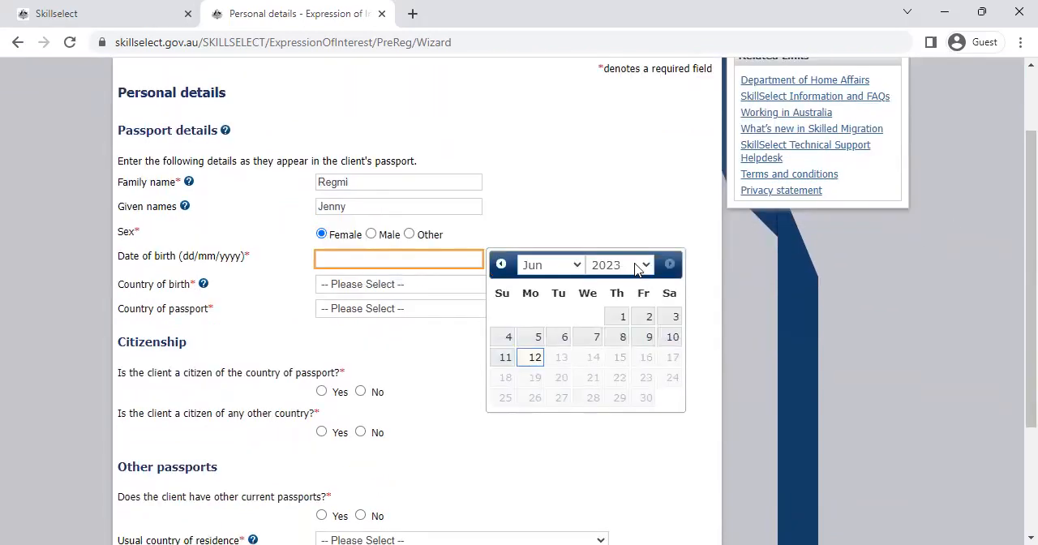
left_click(637, 270)
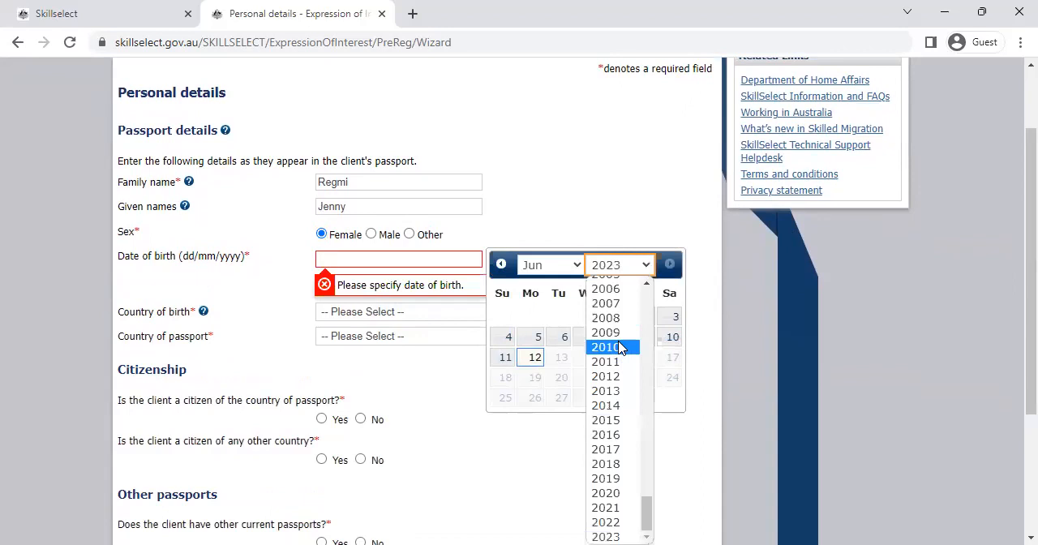
scroll(649, 341, "up", 5)
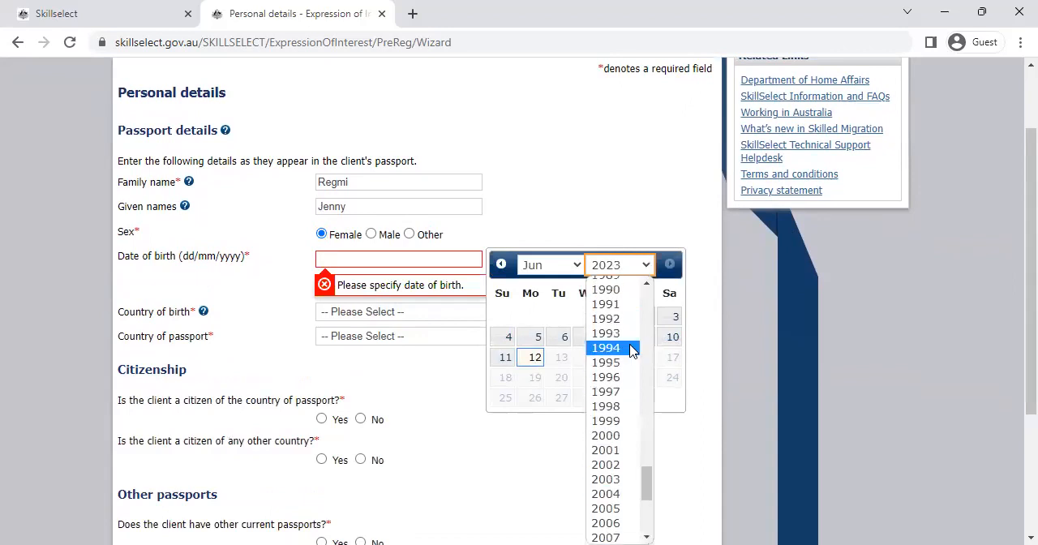
left_click(632, 348)
left_click(571, 356)
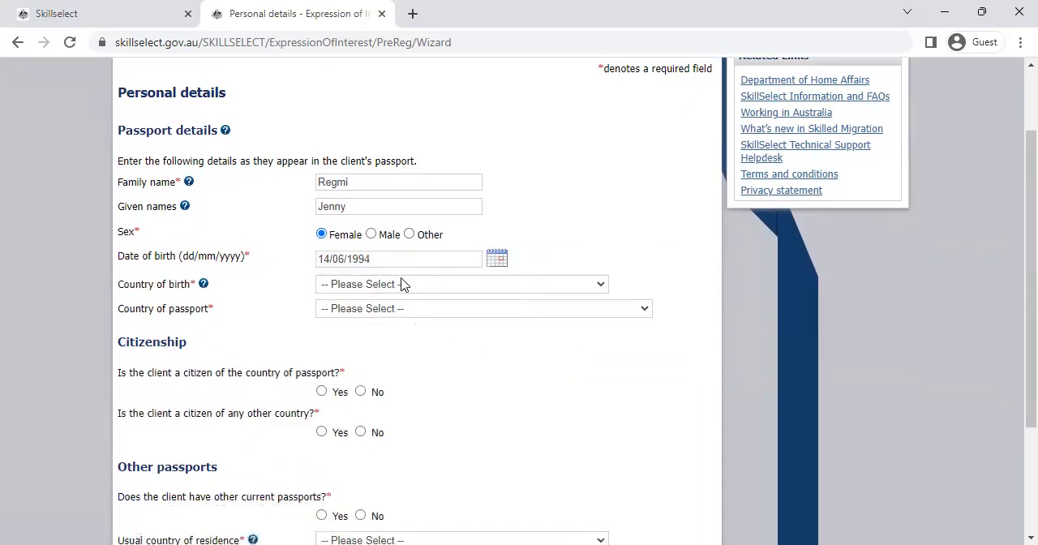
Step: Set the country of birth to NEPAL
left_click(401, 284)
key("n")
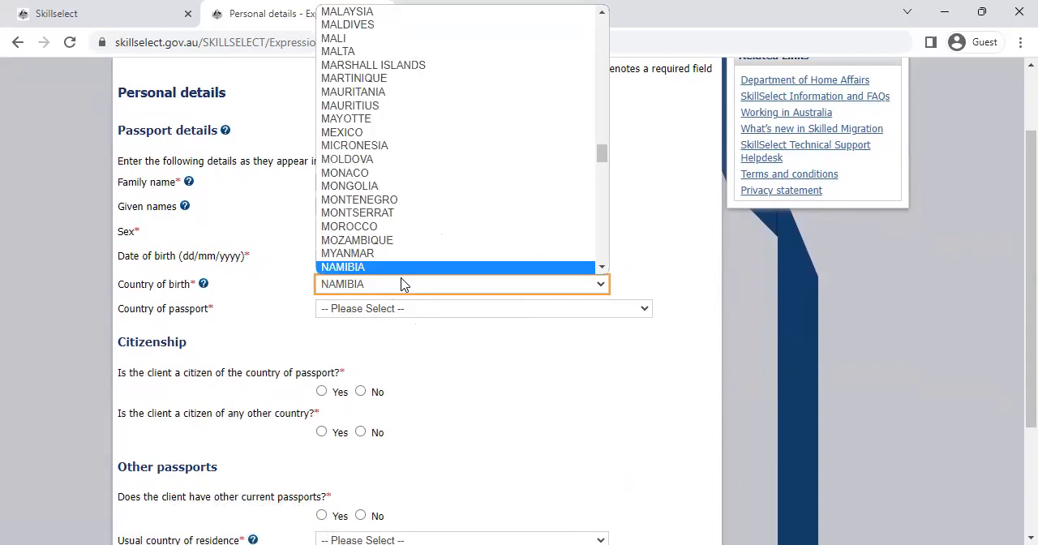
key("a")
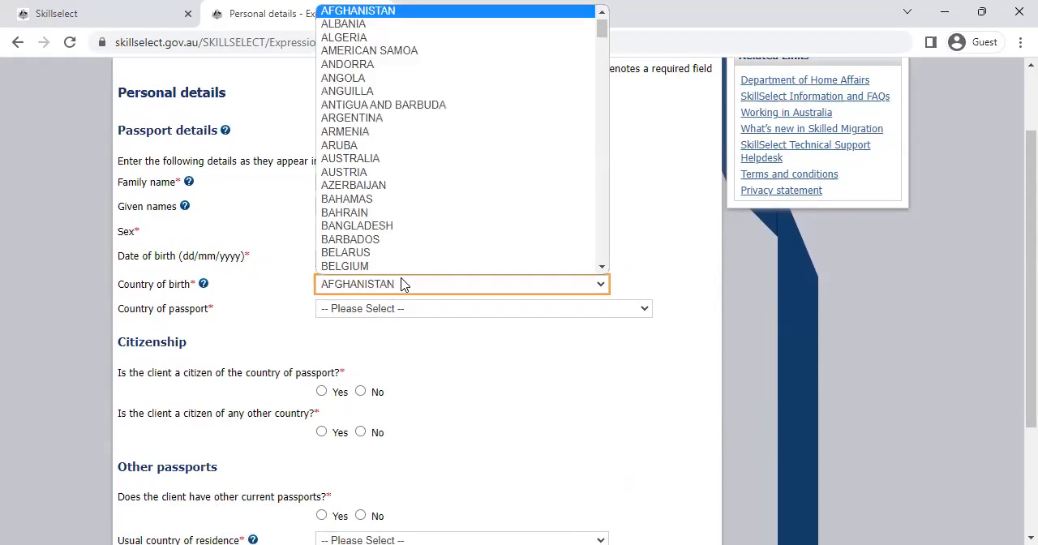
key("n")
key("n")
key("n")
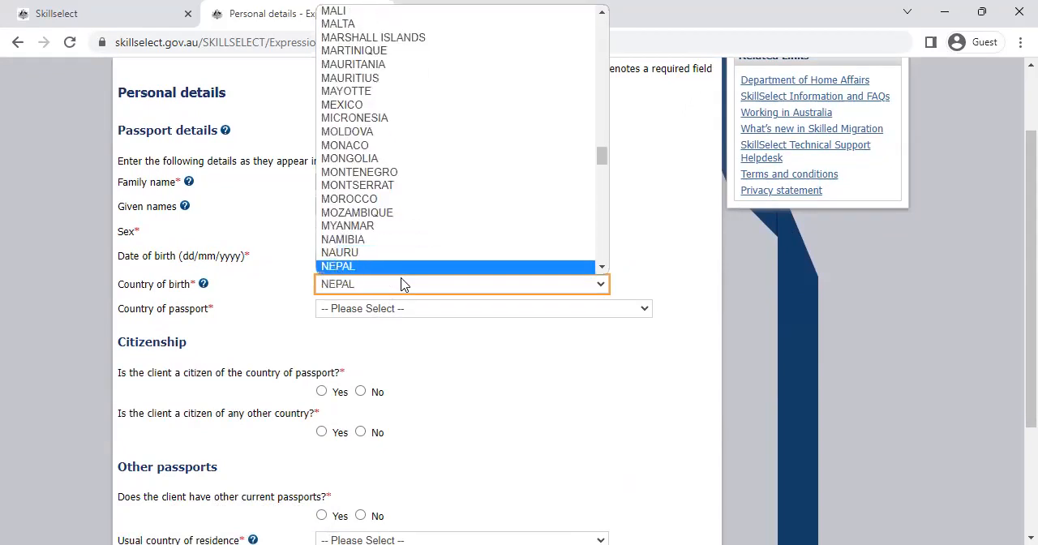
key("Return")
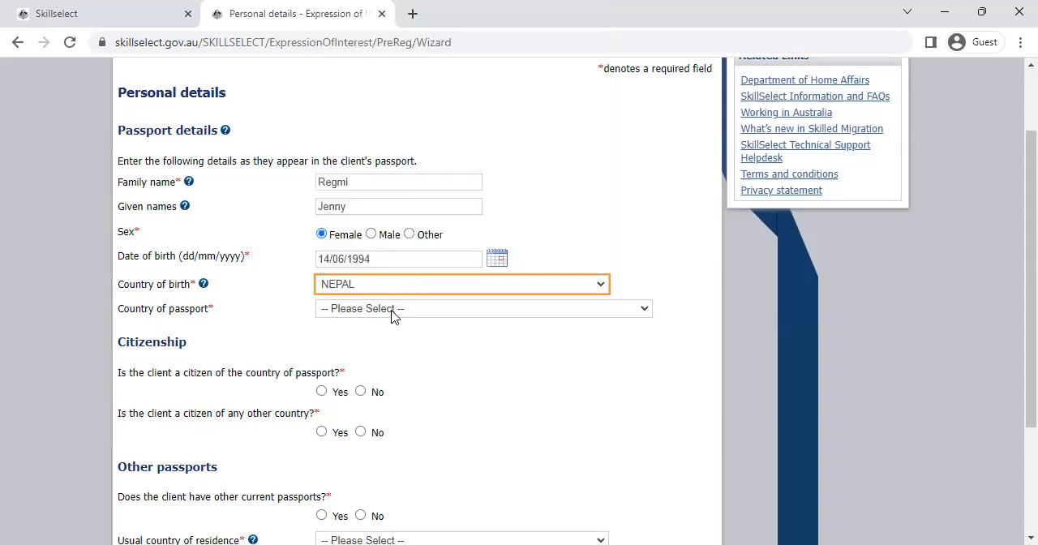
Step: Set the country of passport to NEPAL
left_click(392, 310)
key("n")
key("n")
key("n")
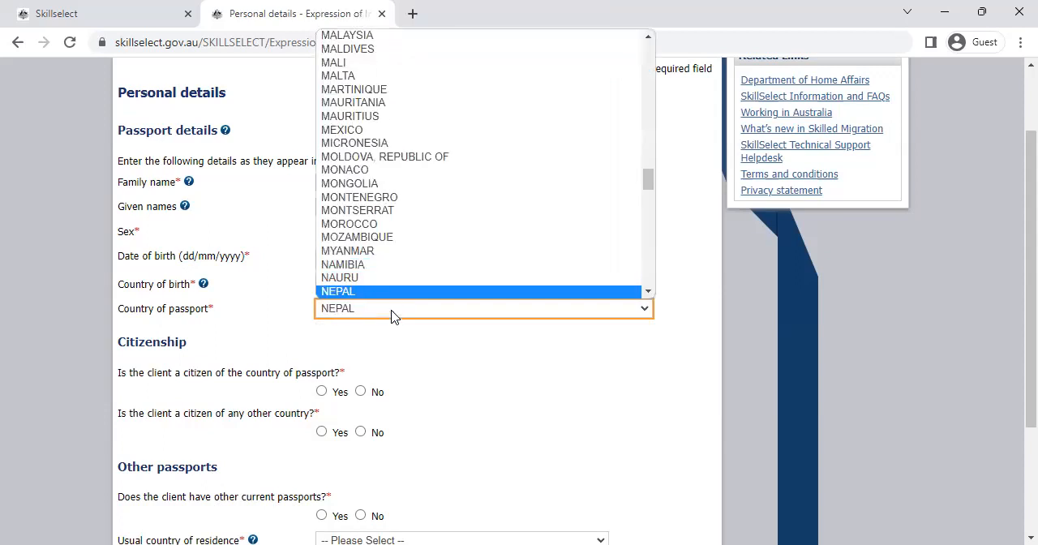
key("Return")
Step: Answer Yes to citizenship of the passport country, and No to other citizenships and other current passports
scroll(1011, 341, "down", 2)
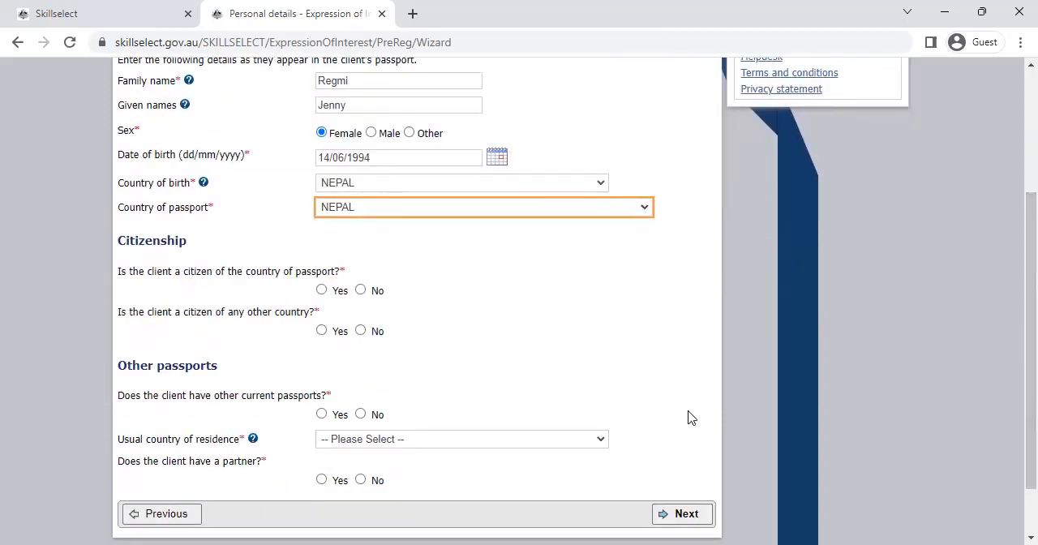
left_click(321, 289)
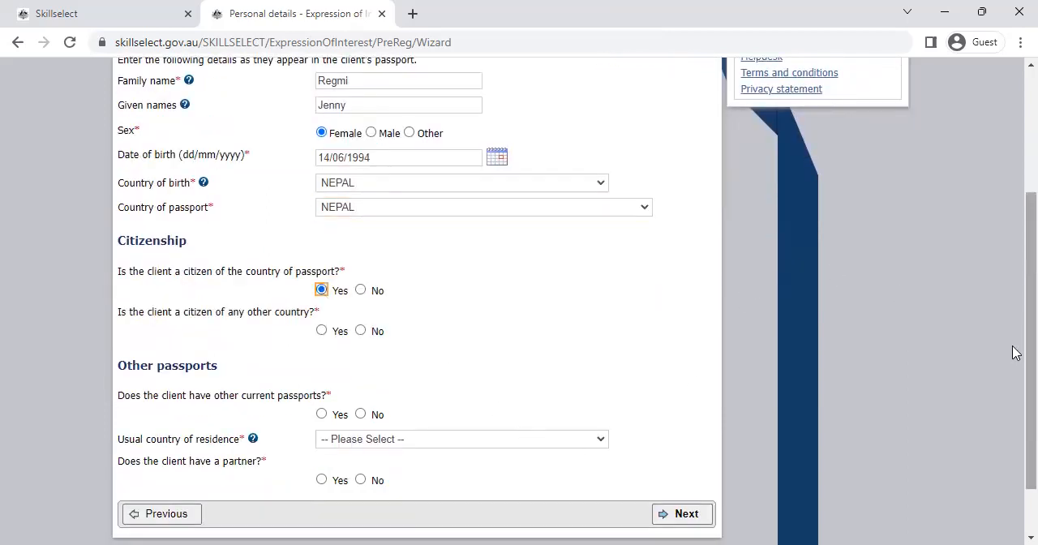
scroll(1014, 357, "down", 1)
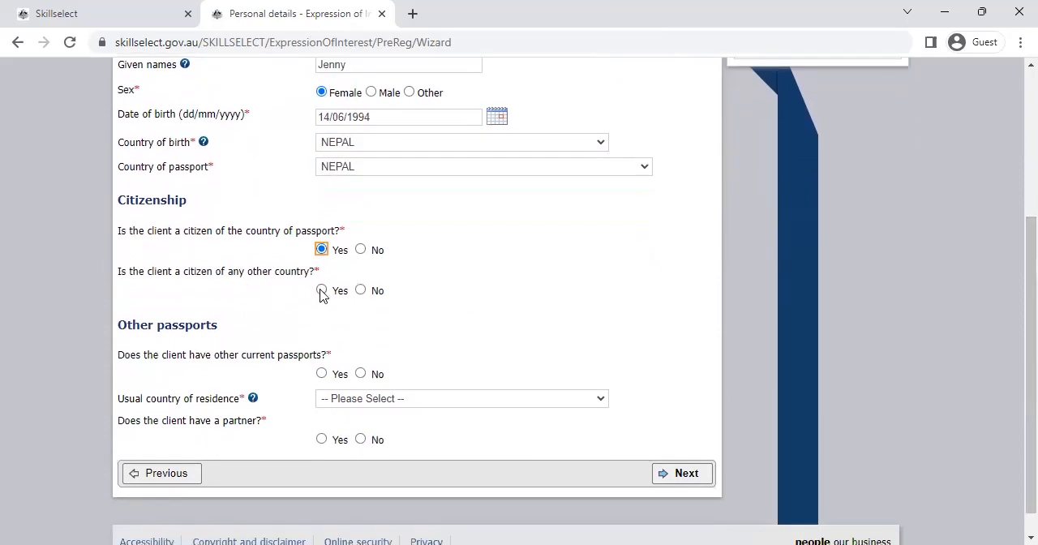
left_click(361, 290)
left_click(361, 373)
scroll(1014, 381, "down", 1)
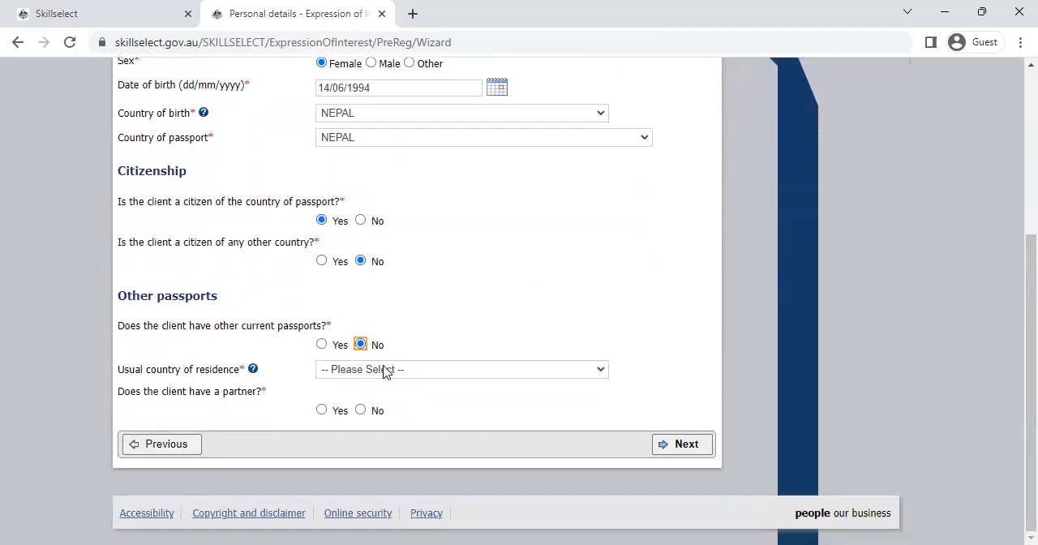
Step: Set the usual country of residence to AUSTRALIA with the state New South Wales, and fill in the postcode
left_click(398, 372)
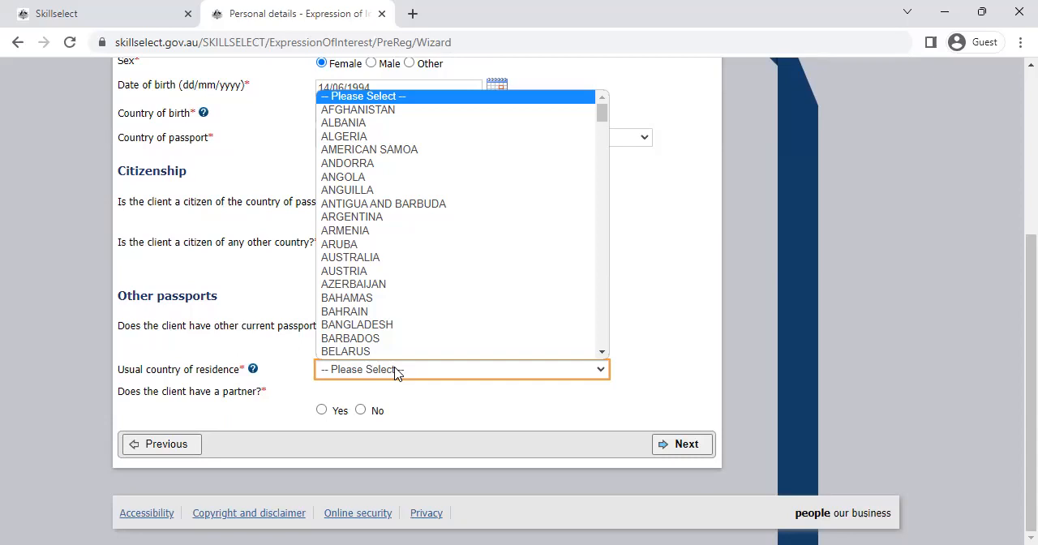
type("aus")
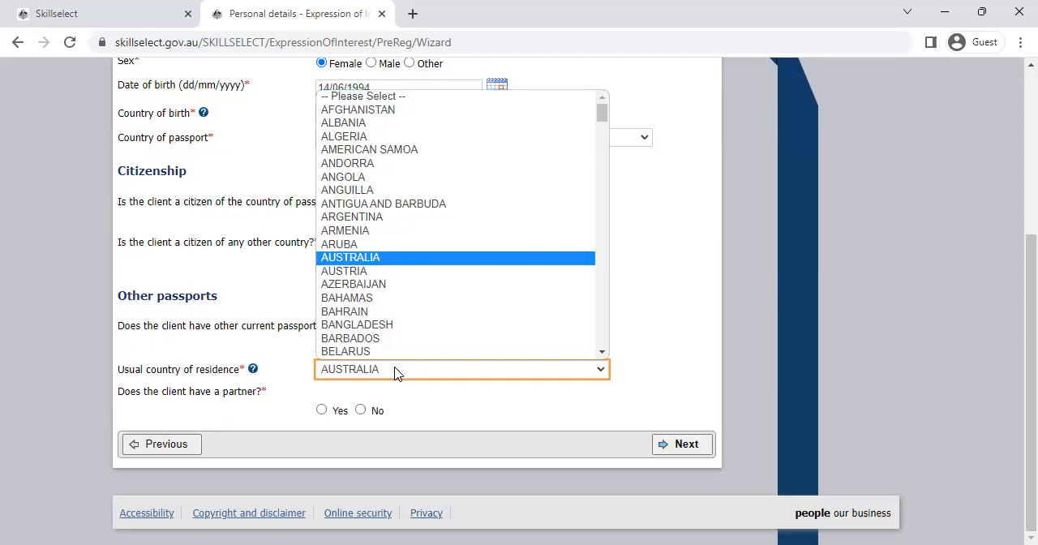
key("Return")
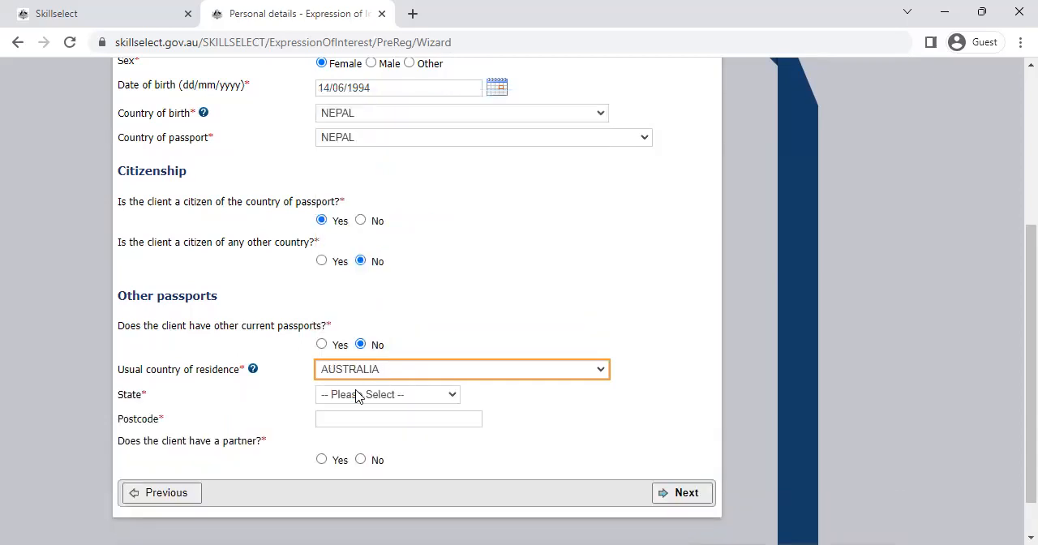
left_click(358, 396)
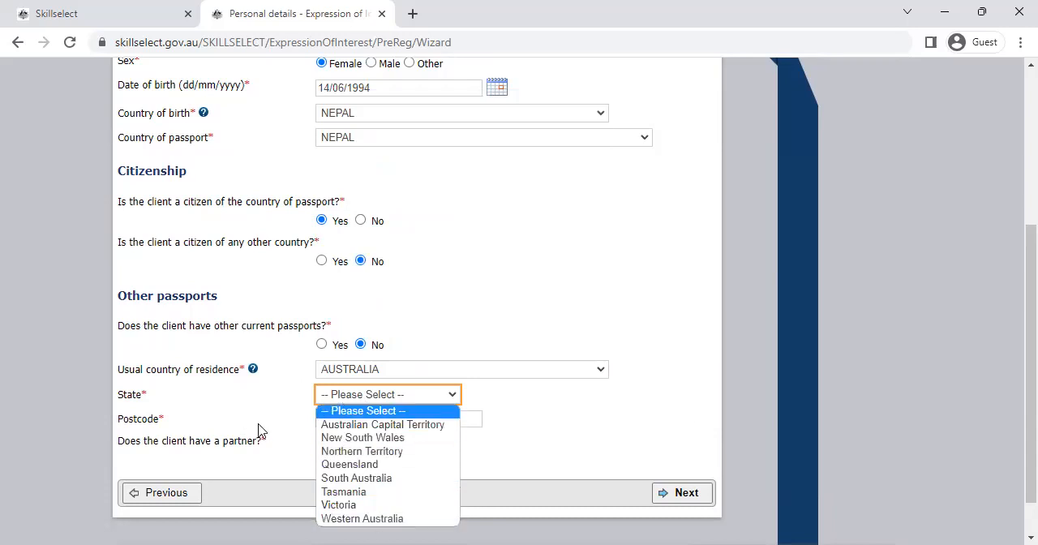
left_click(363, 438)
left_click(389, 419)
type("2000")
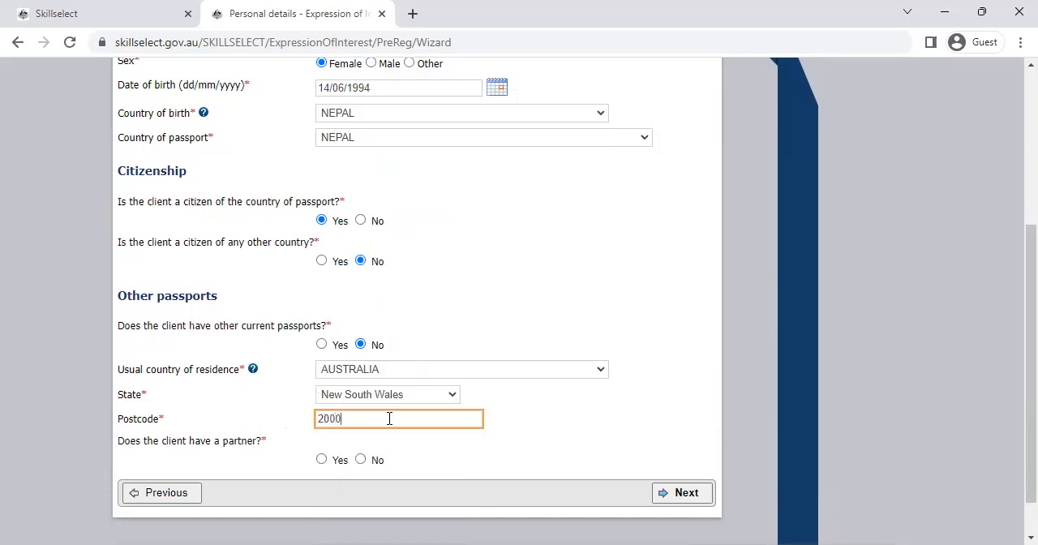
Step: Answer Yes to having a partner, choose the relationship status and continue to the confirmation page
left_click(321, 460)
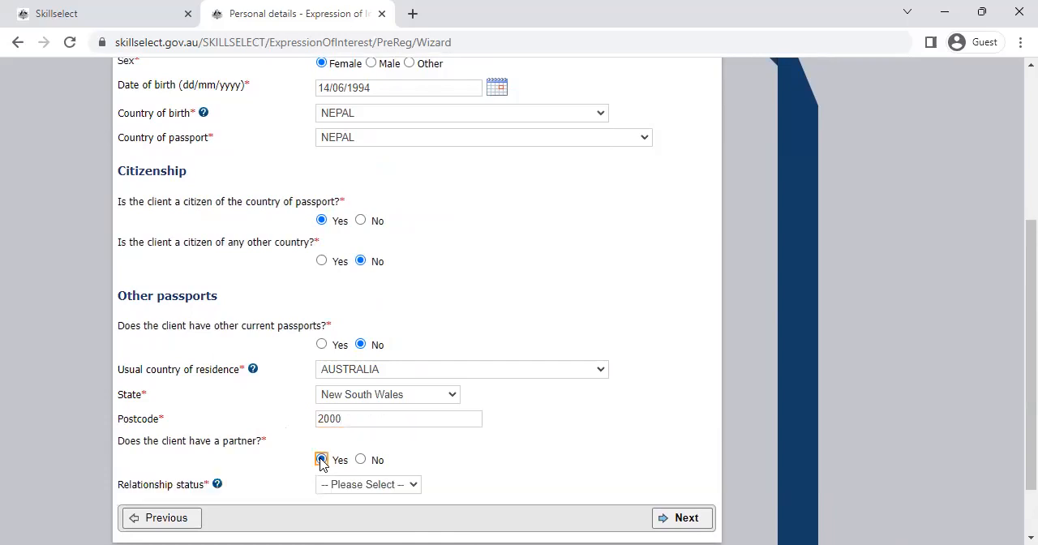
left_click(349, 485)
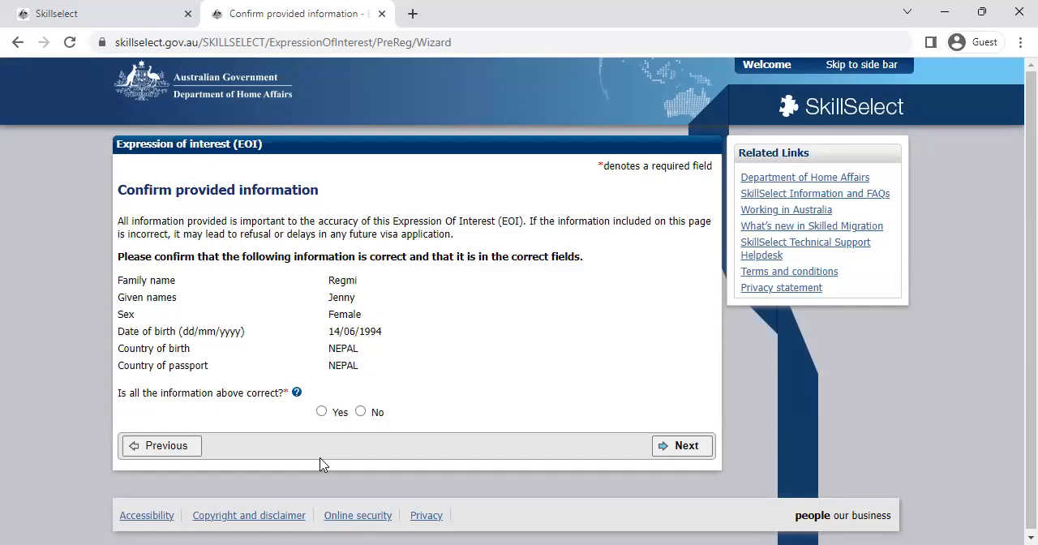
Step: Confirm that all the provided personal information is correct and continue to account creation
key("Tab")
key("space")
key("Tab")
key("Return")
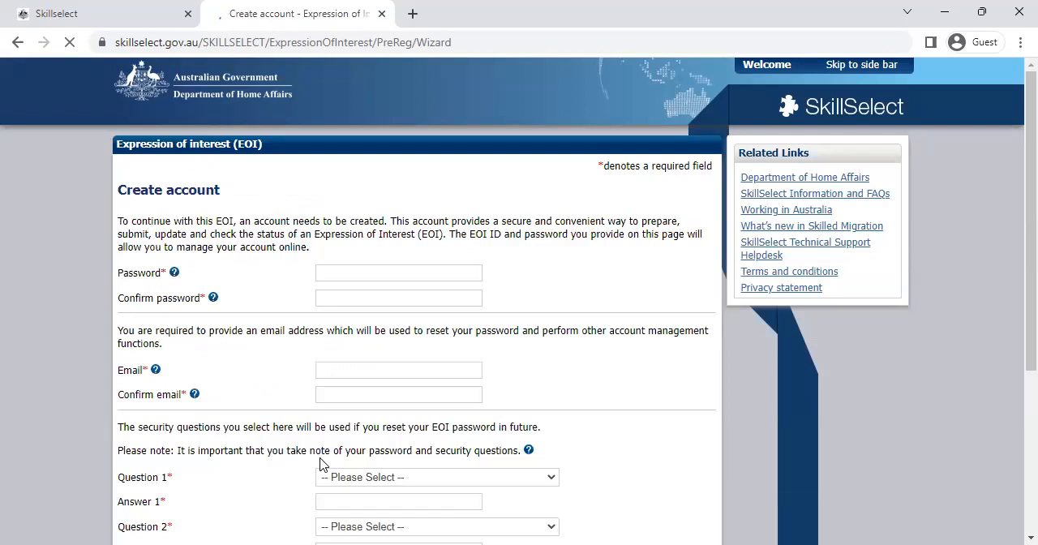
Step: Enter the EOI account password and repeat it in the confirm password field
key("Tab")
type("••")
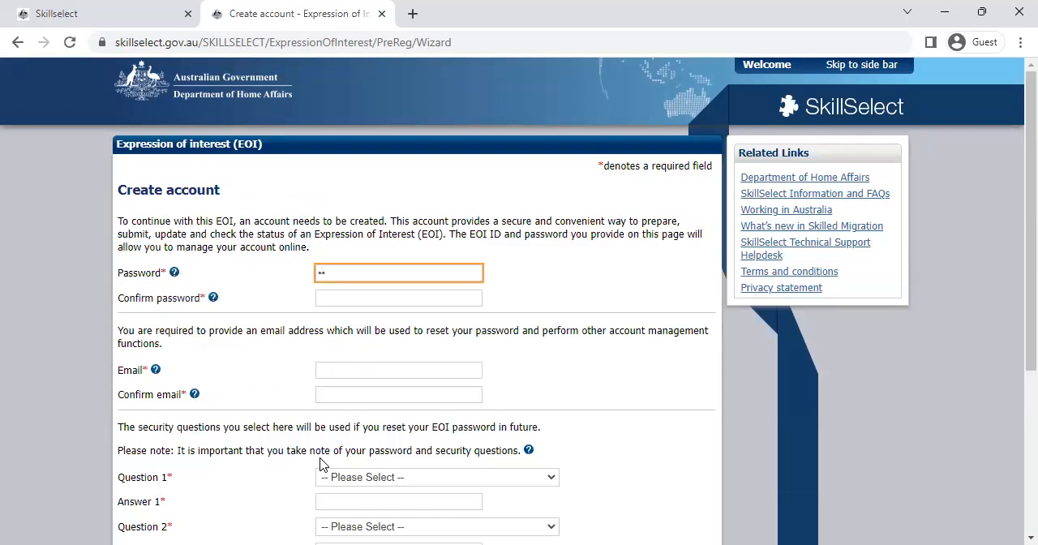
type("••••••••••")
key("Tab")
type("••••••••••••")
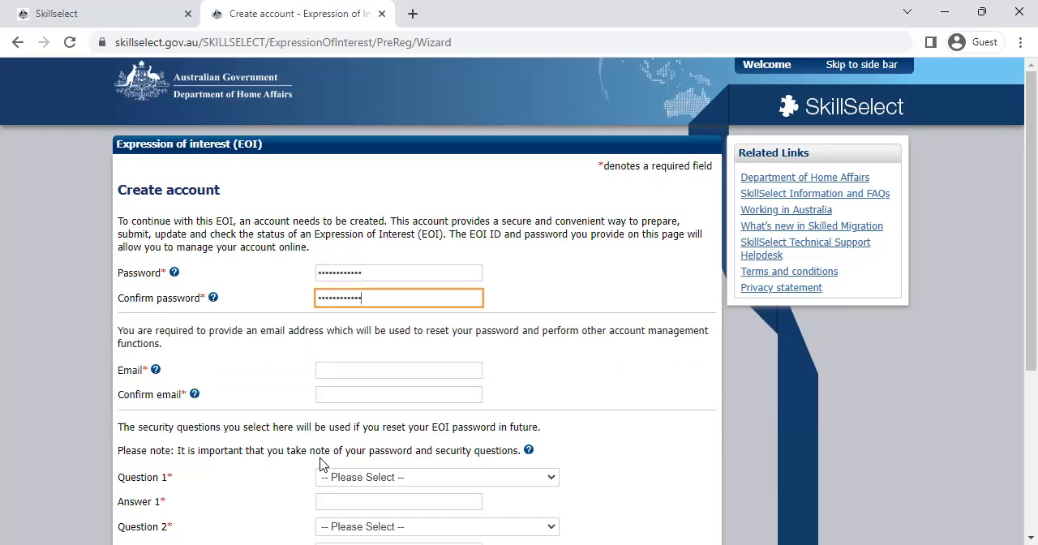
key("Tab")
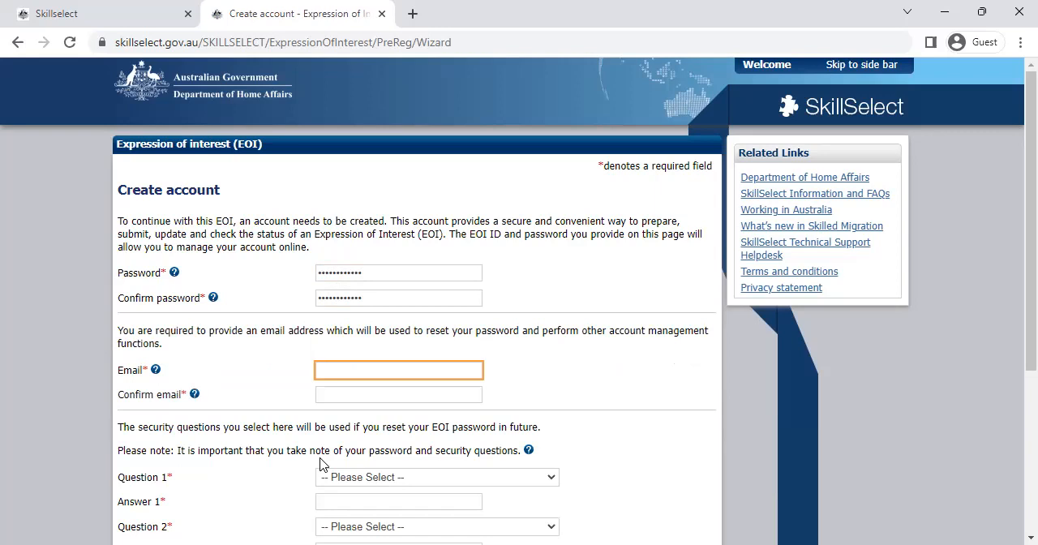
Step: Choose "What was your first job?" as security question 1 and enter its answer
scroll(321, 464, "down", 3)
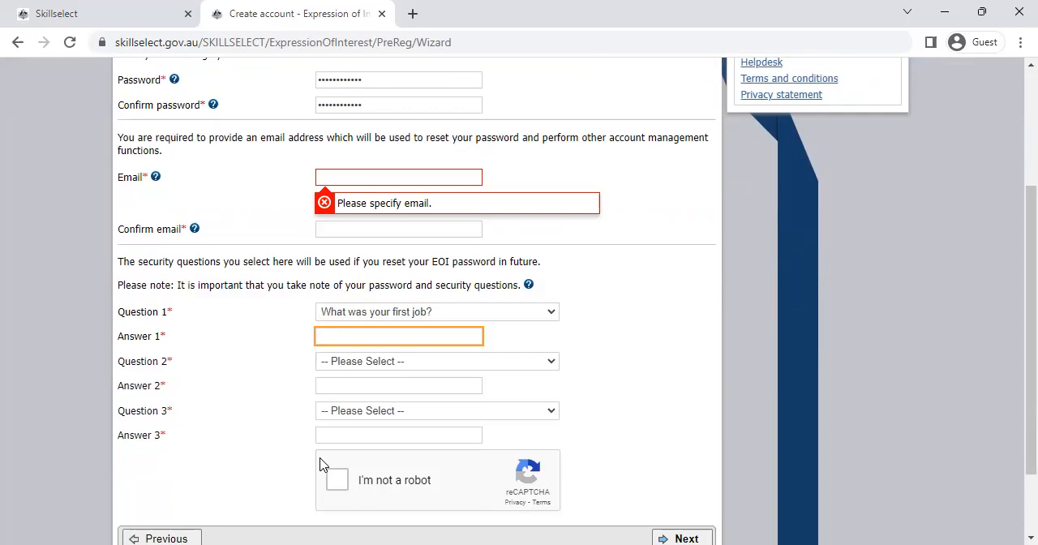
type("Customer Service")
Step: Choose "What is your location at work?" as security question 2 and enter its answer
key("Tab")
key("space")
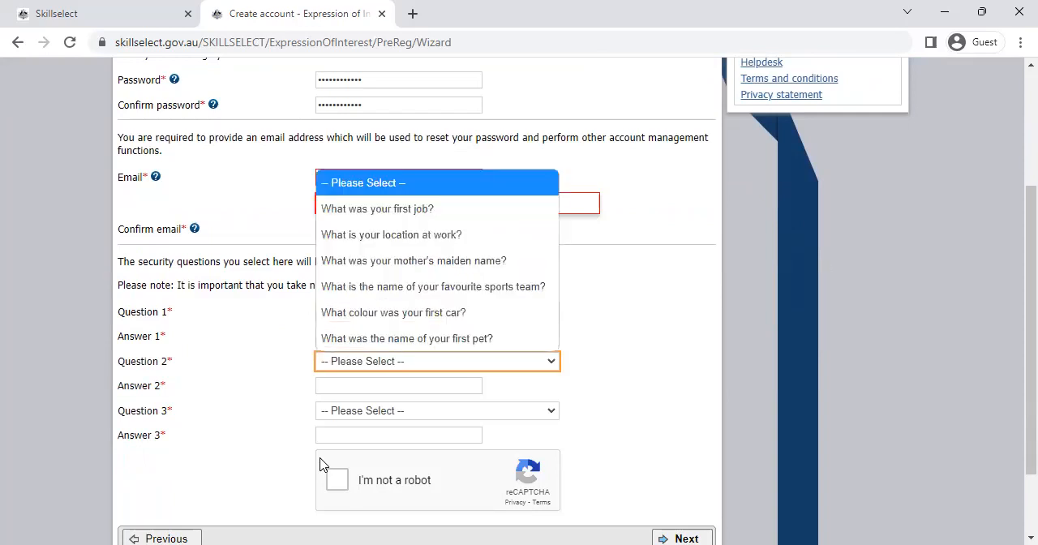
key("Down")
key("Down")
key("Return")
key("Tab")
type("Canberra")
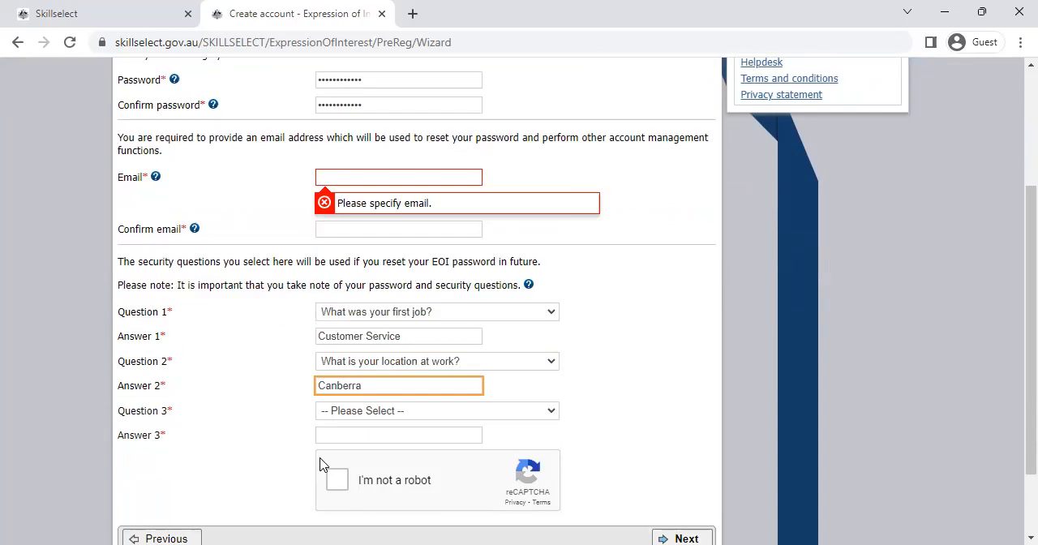
Step: Choose "What was the name of your first pet?" as security question 3, enter its answer and complete the I'm not a robot check
key("Tab")
key("space")
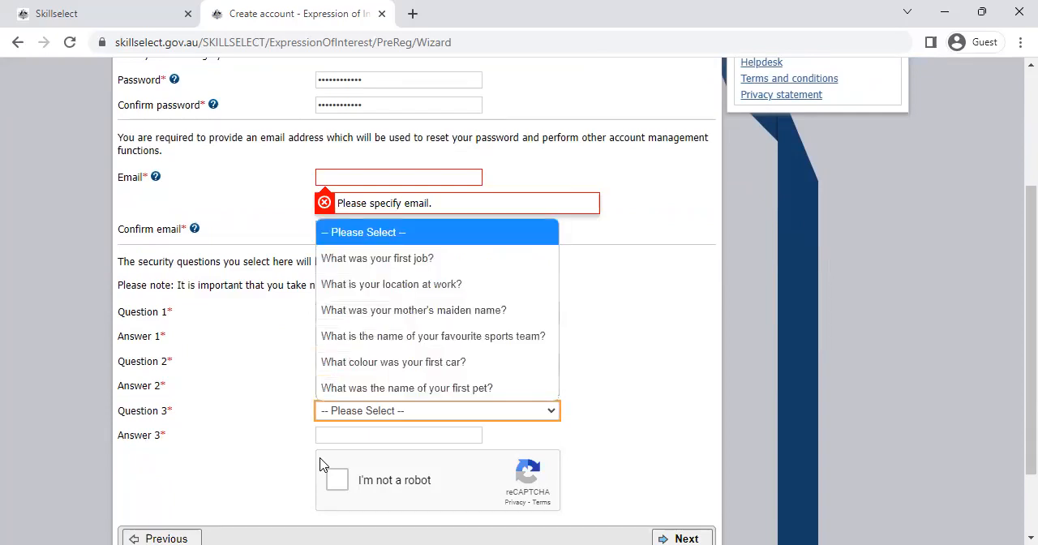
key("End")
key("Tab")
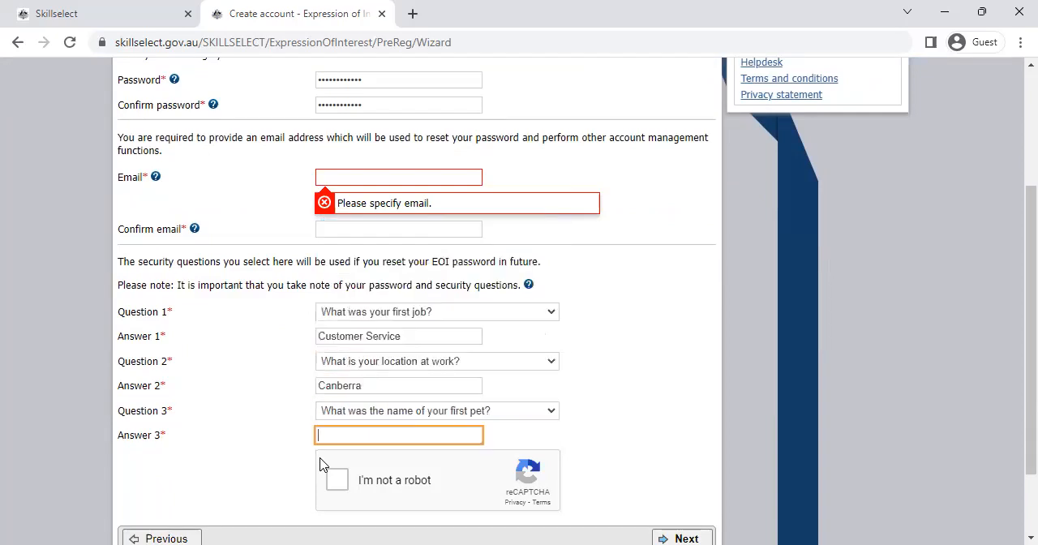
type("Dog")
scroll(321, 464, "down", 1)
key("Tab")
key("space")
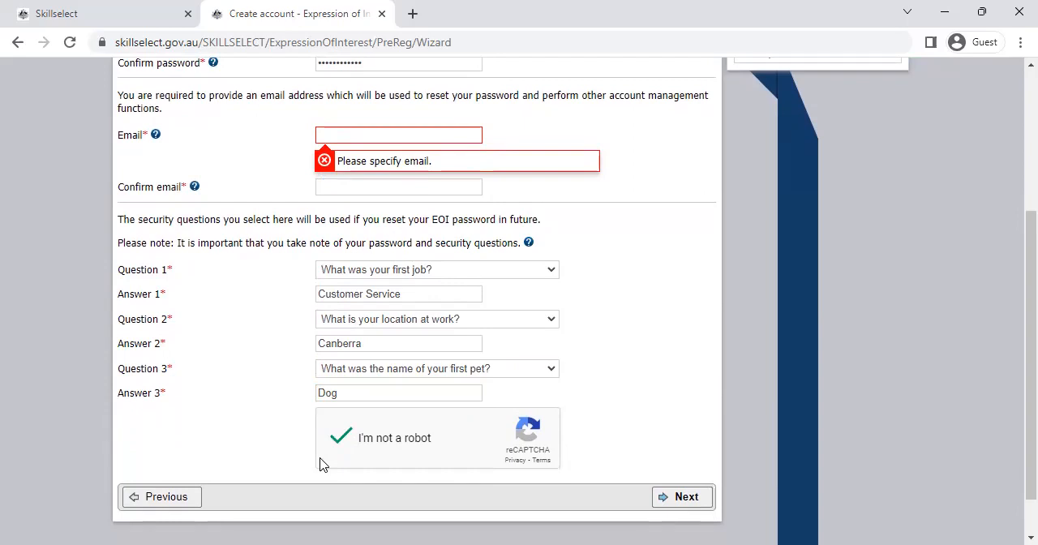
Step: Fill in the client's email address in the required Email field
scroll(320, 464, "up", 1)
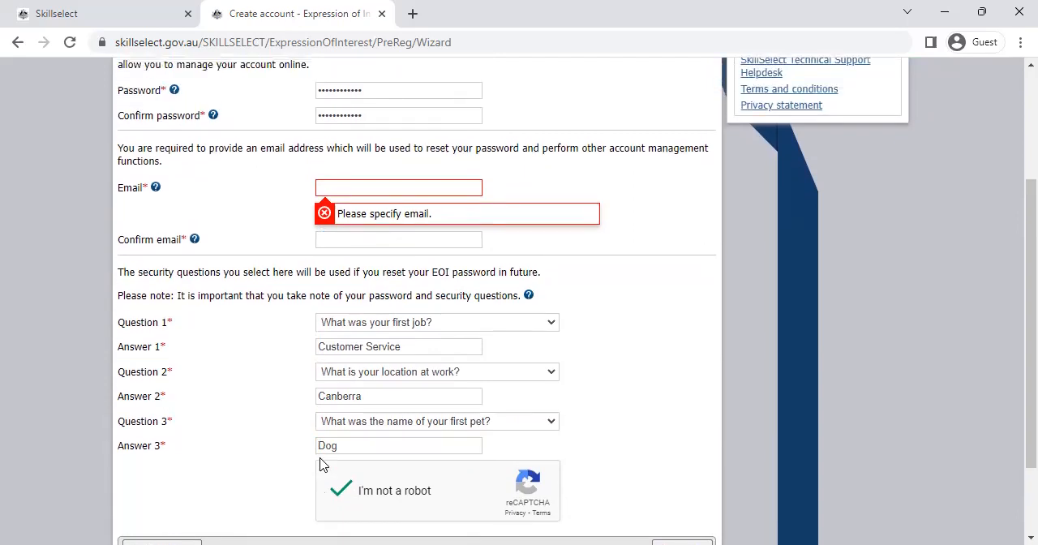
key("Tab")
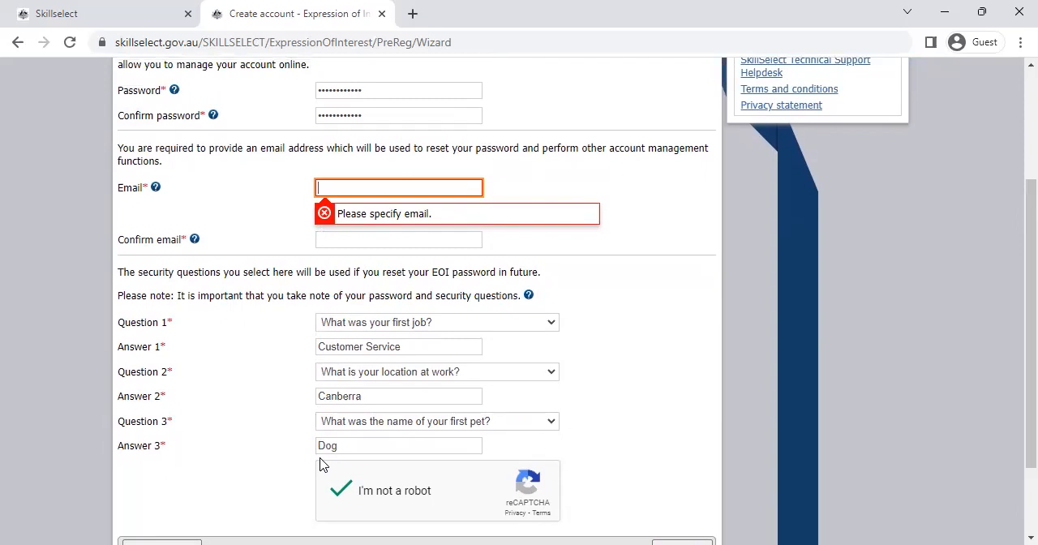
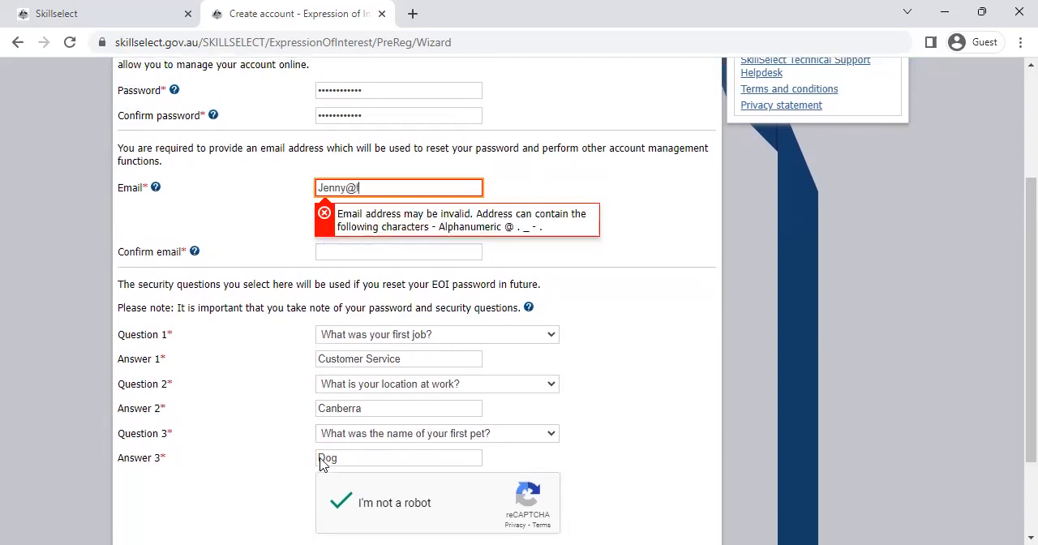
key("Tab")
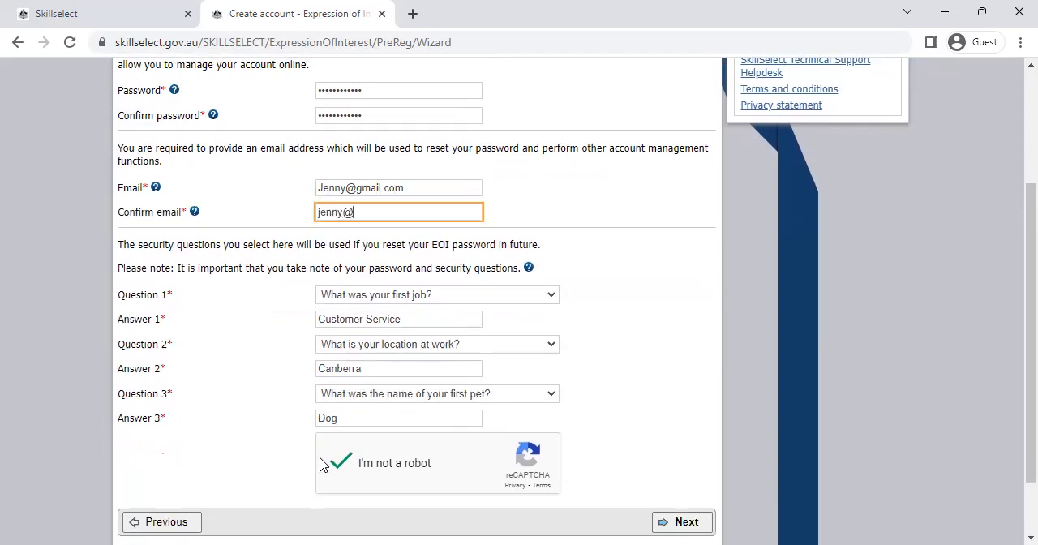
Step: Re-enter the client's email address in the Confirm email field, with its first letter capitalised
left_click(322, 213)
key("BackSpace")
type("J")
Step: Review the completed account form, checking the password and email entries
scroll(322, 464, "down", 1)
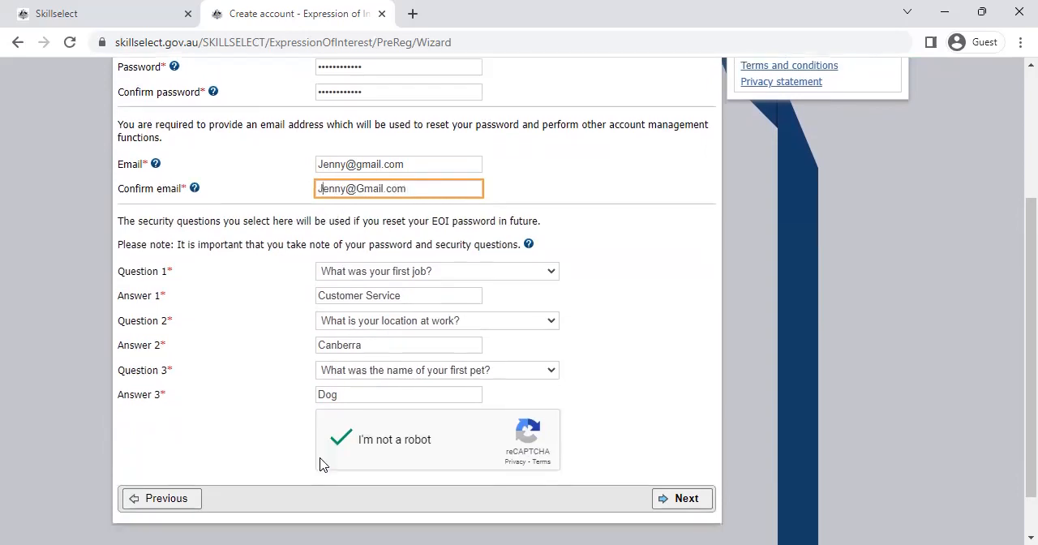
scroll(323, 463, "up", 2)
scroll(323, 464, "down", 1)
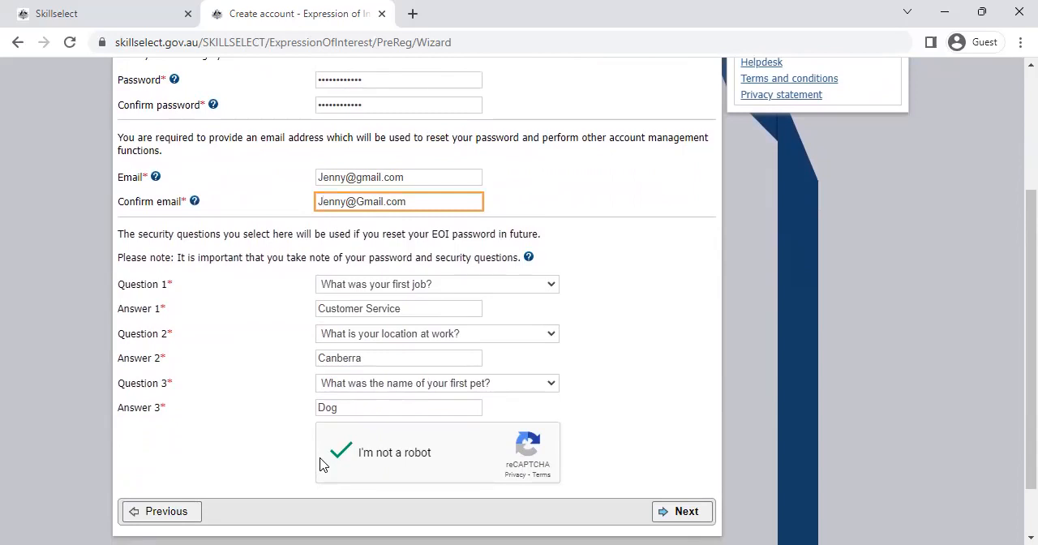
scroll(320, 464, "up", 4)
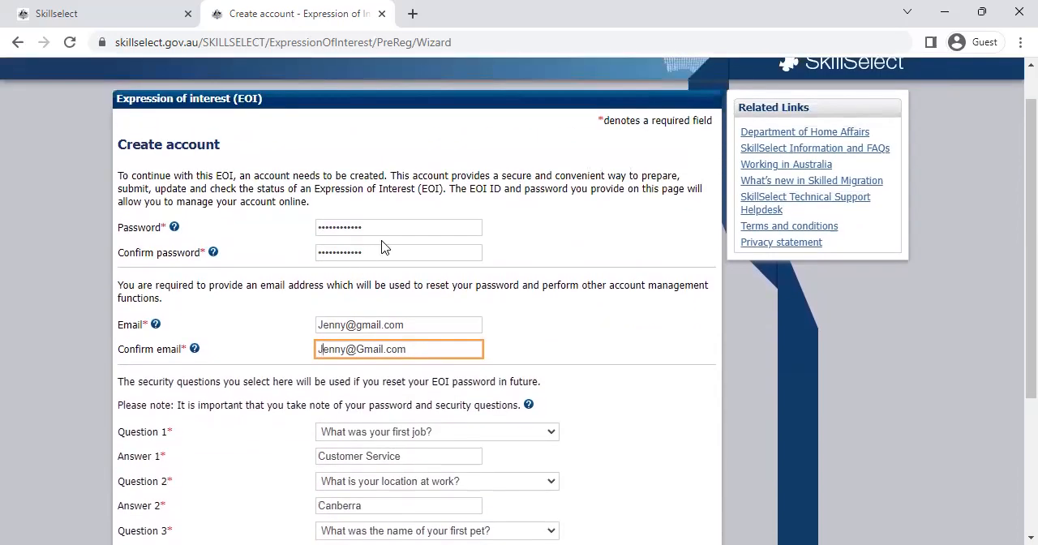
left_click(389, 233)
left_click_drag(390, 235, 306, 251)
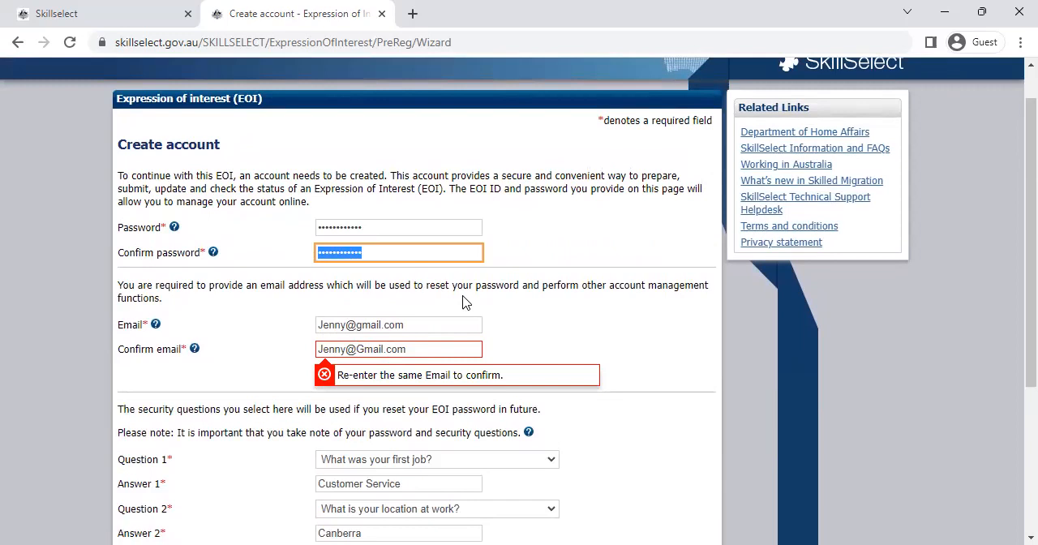
left_click_drag(430, 326, 278, 326)
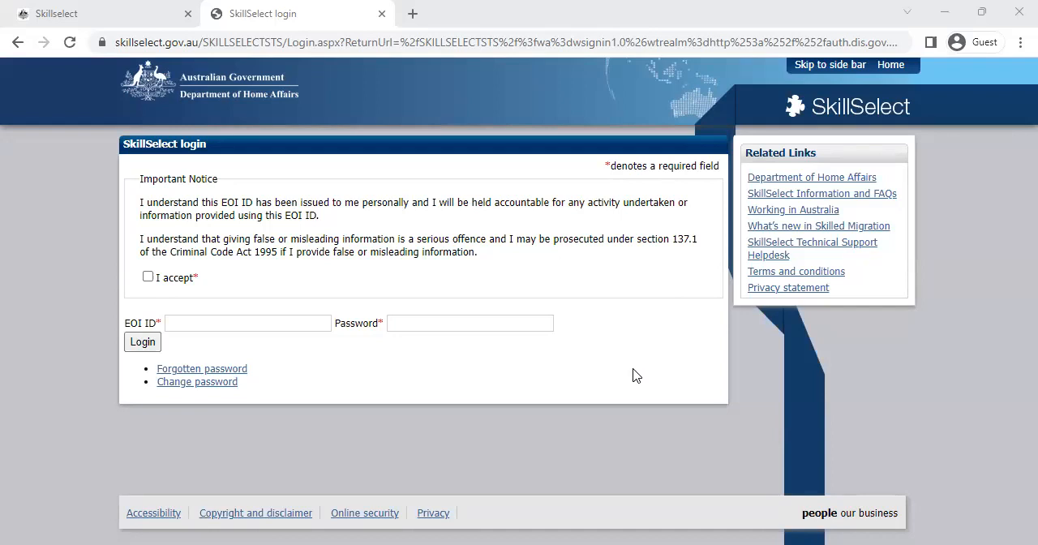
Step: Accept the important notice and log in to SkillSelect with the client's EOI ID and account password
left_click(272, 322)
key("ctrl+v")
left_click(147, 278)
left_click(441, 325)
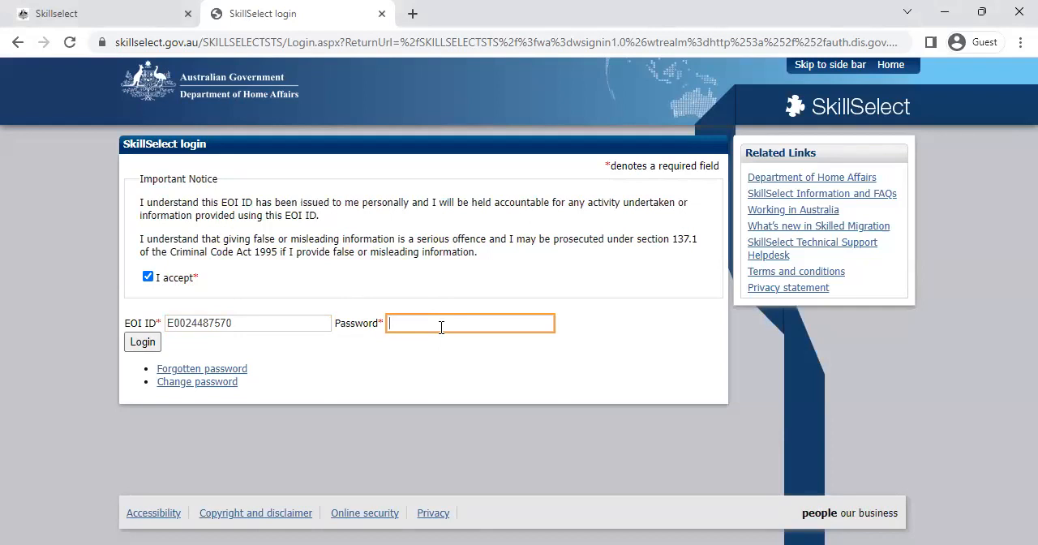
type("••••••••••••")
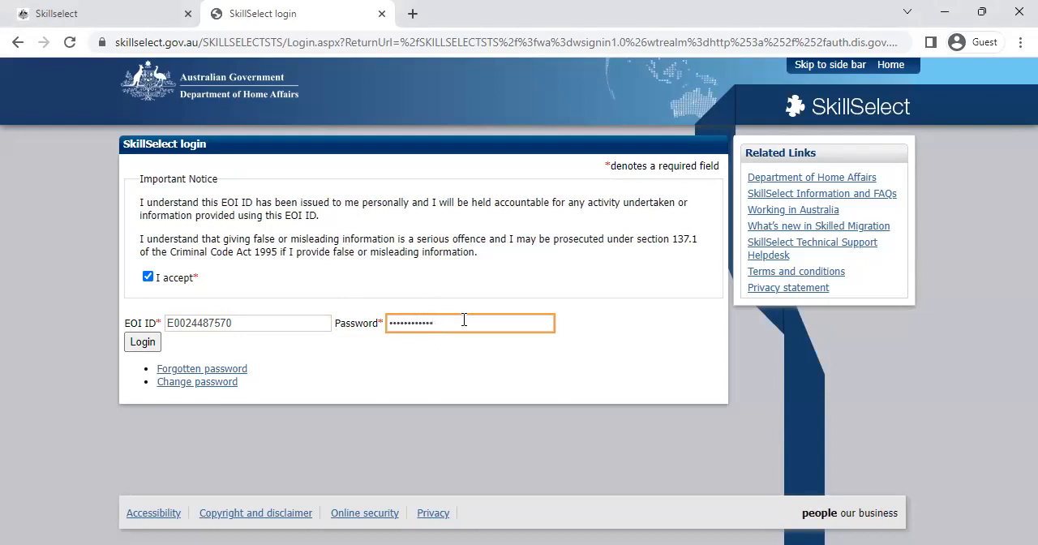
left_click(140, 344)
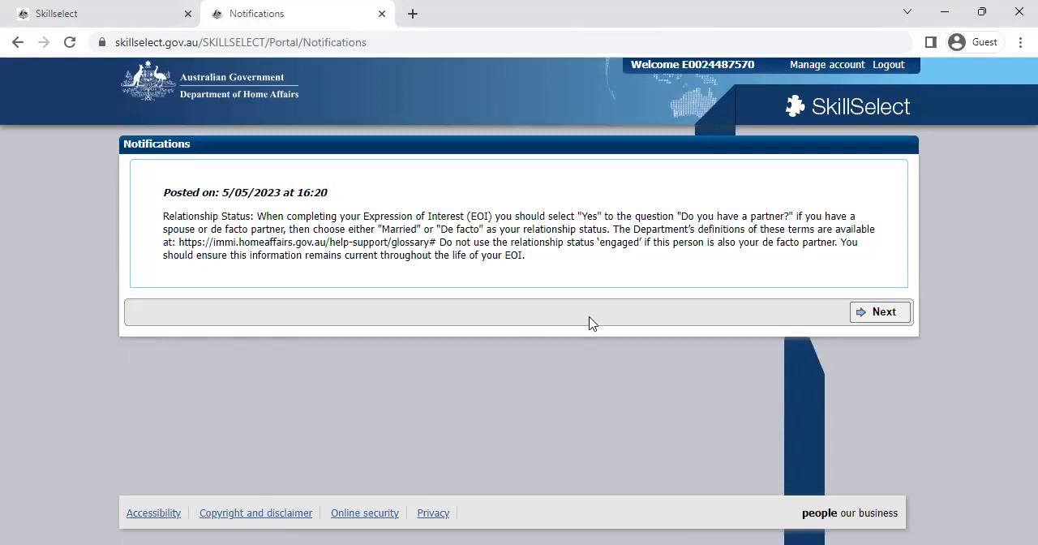
Step: Proceed past the relationship status notification and open the draft EOI for updating
left_click(869, 315)
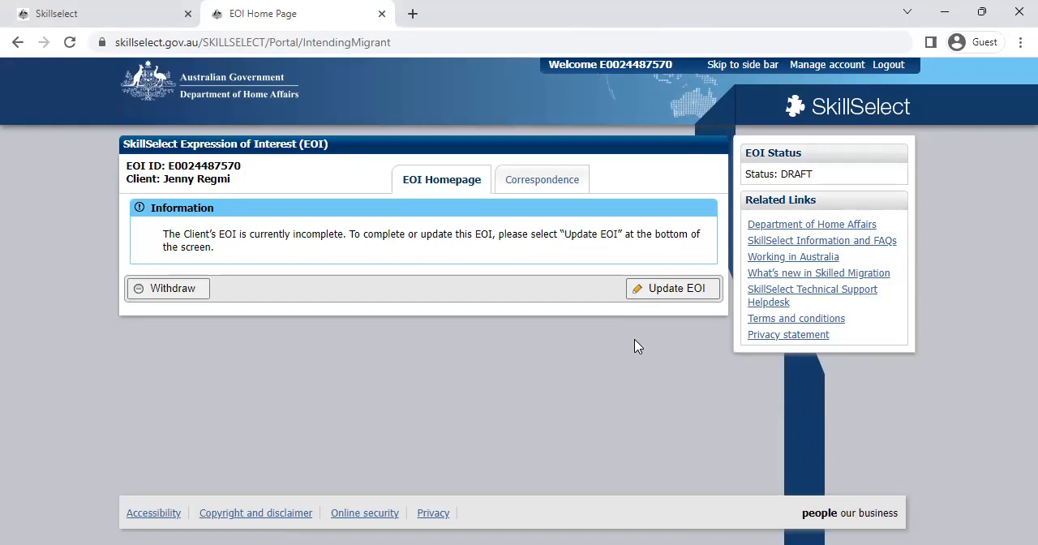
left_click(673, 294)
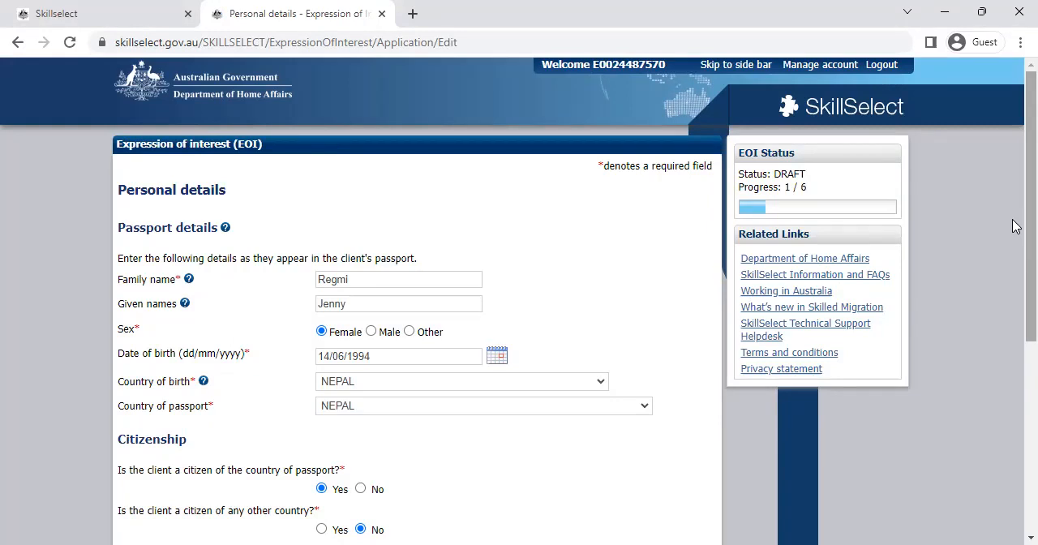
Step: Review the saved personal details and continue through the information confirmation page to the visa type selection
scroll(1014, 271, "down", 2)
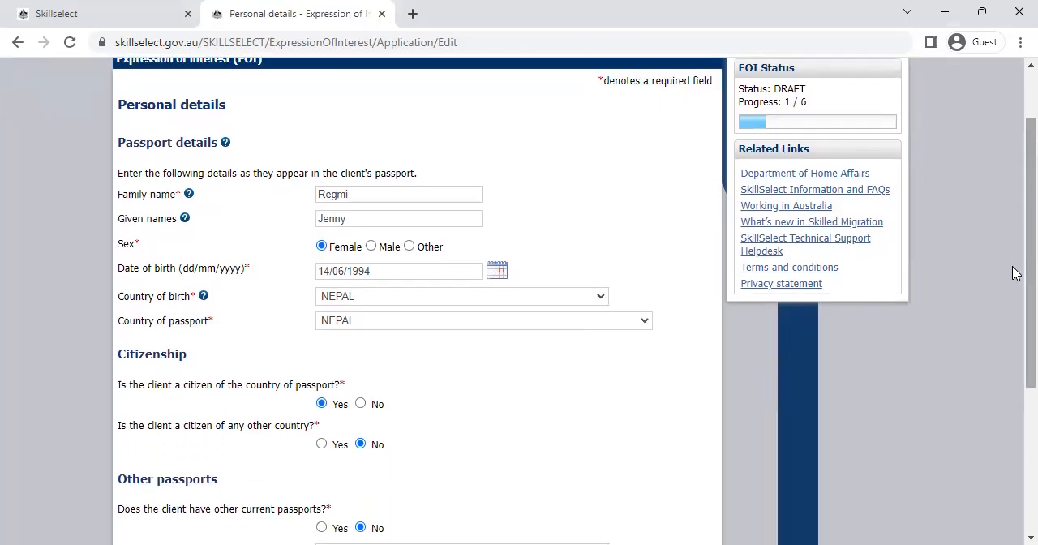
scroll(1014, 341, "down", 3)
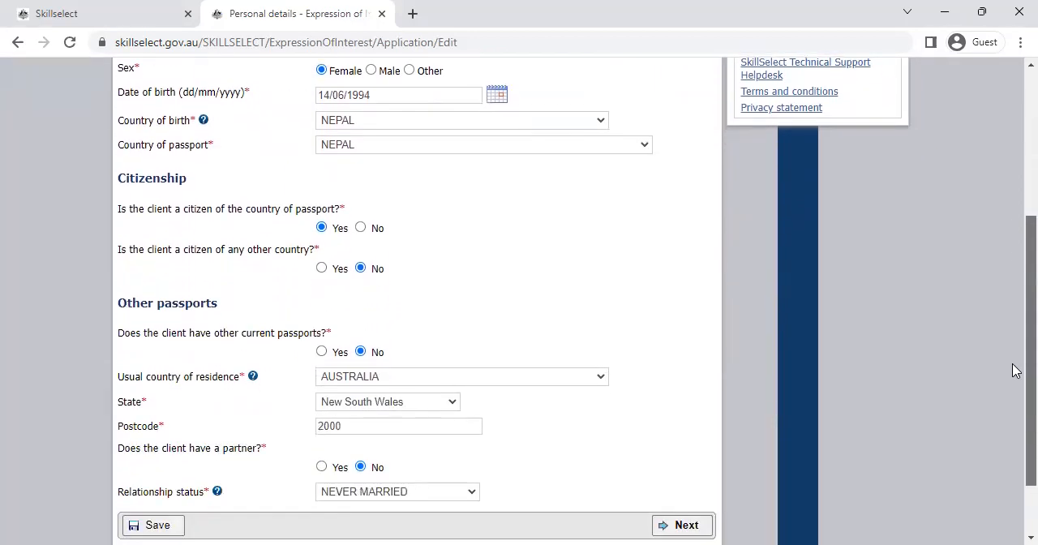
left_click(679, 452)
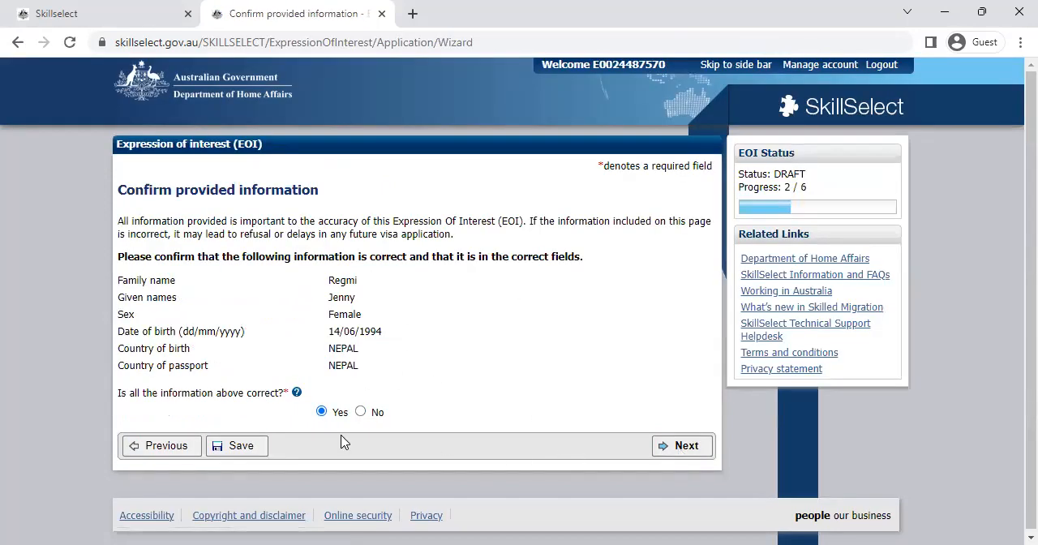
left_click(689, 448)
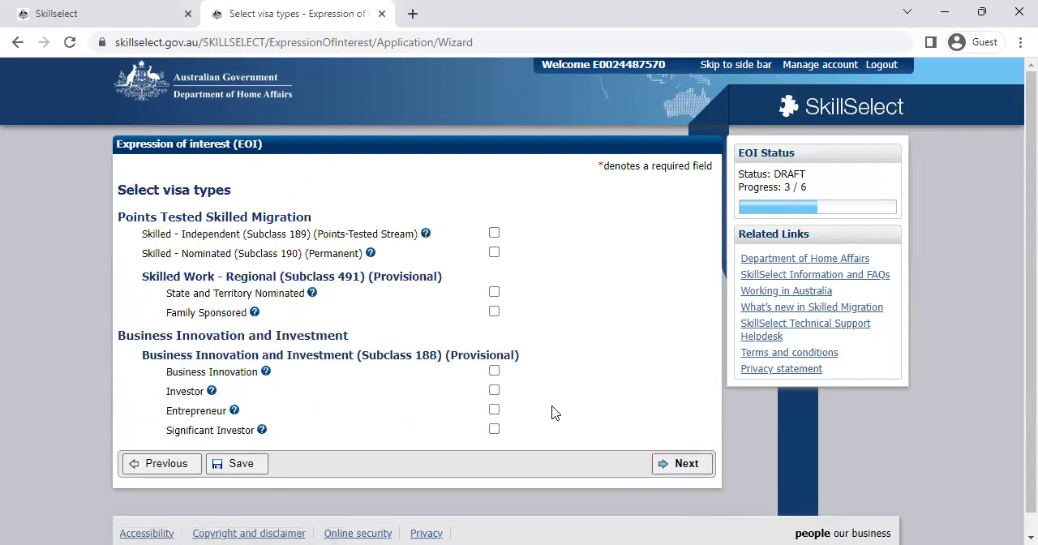
Step: Select the Skilled - Nominated (Subclass 190) (Permanent) visa type and continue to the family members page
left_click(496, 256)
key("shift+Tab")
left_click(703, 468)
left_click(685, 468)
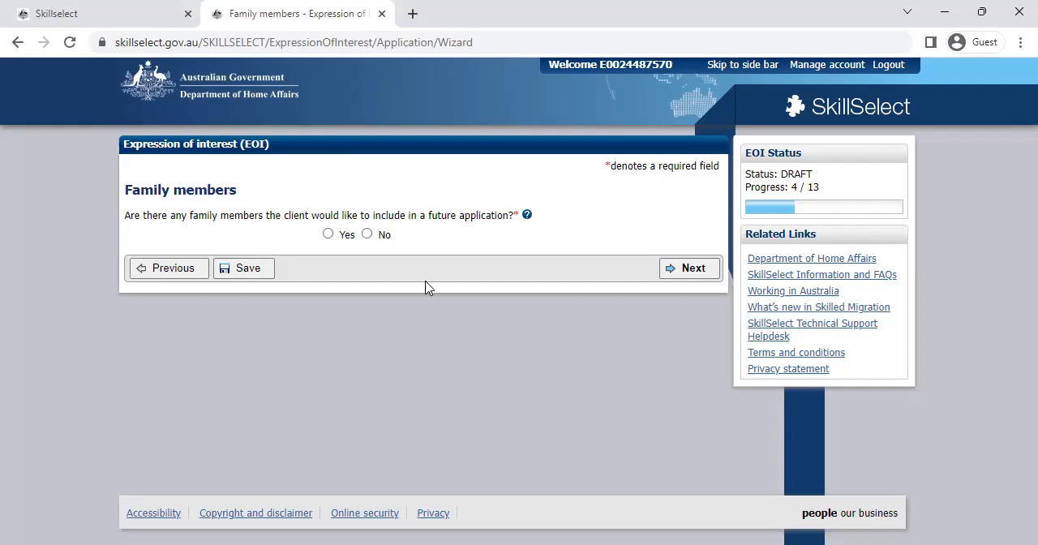
Step: Read the help on including family members, answer No to including any in a future application and continue
left_click(528, 215)
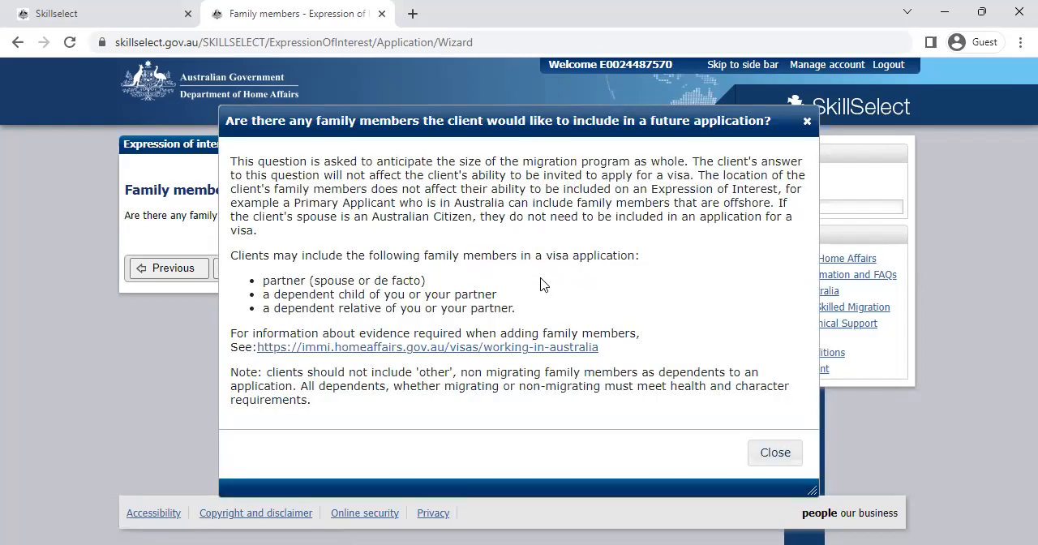
left_click_drag(345, 294, 538, 334)
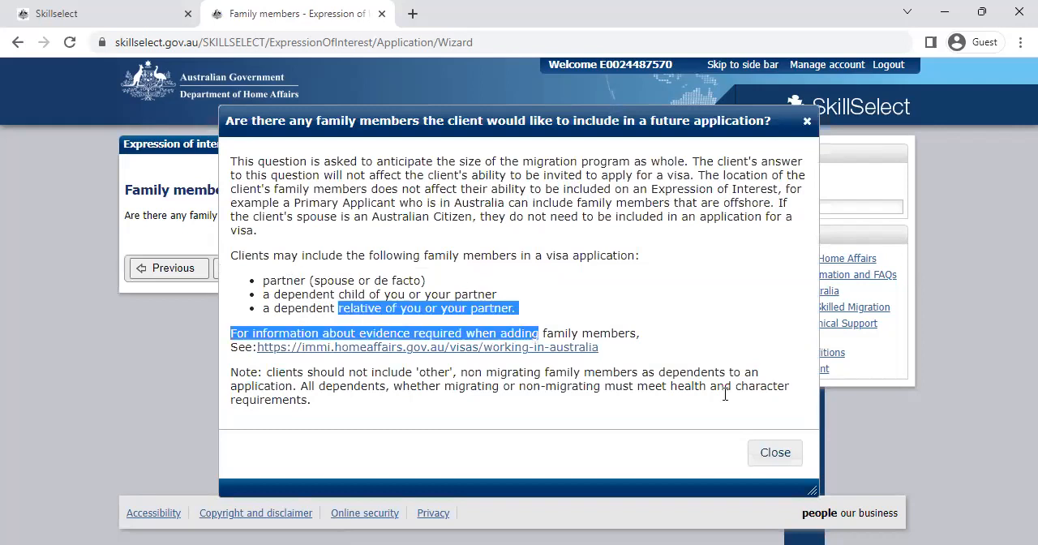
left_click(776, 456)
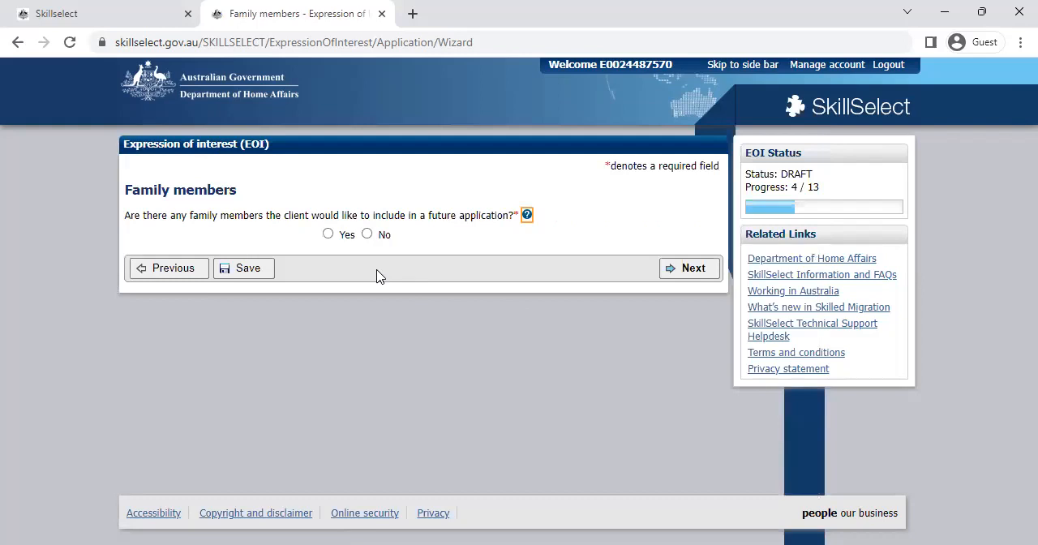
left_click(366, 235)
left_click(691, 271)
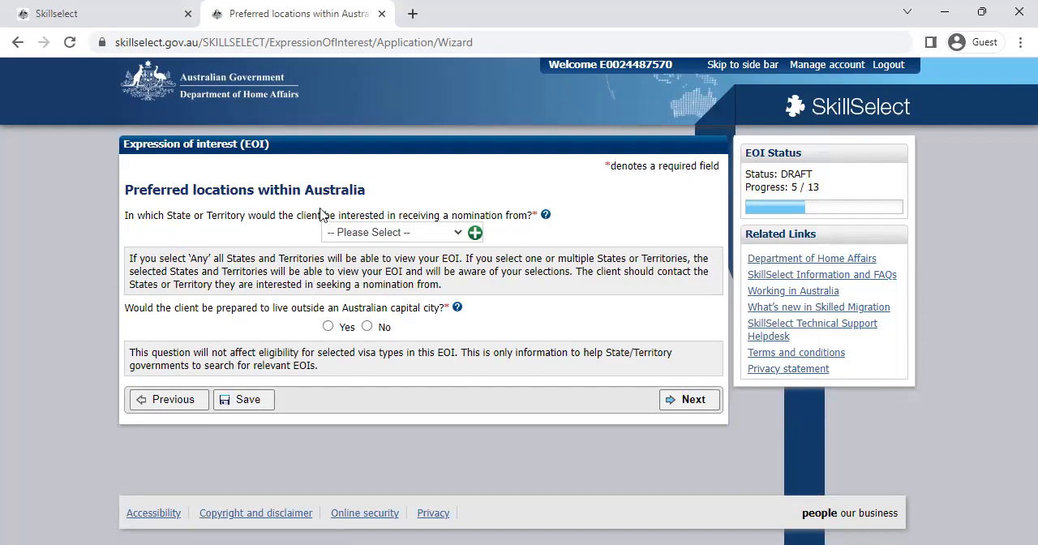
Step: Add Australian Capital Territory as the preferred state or territory for nomination and remove New South Wales from the selection
left_click(454, 232)
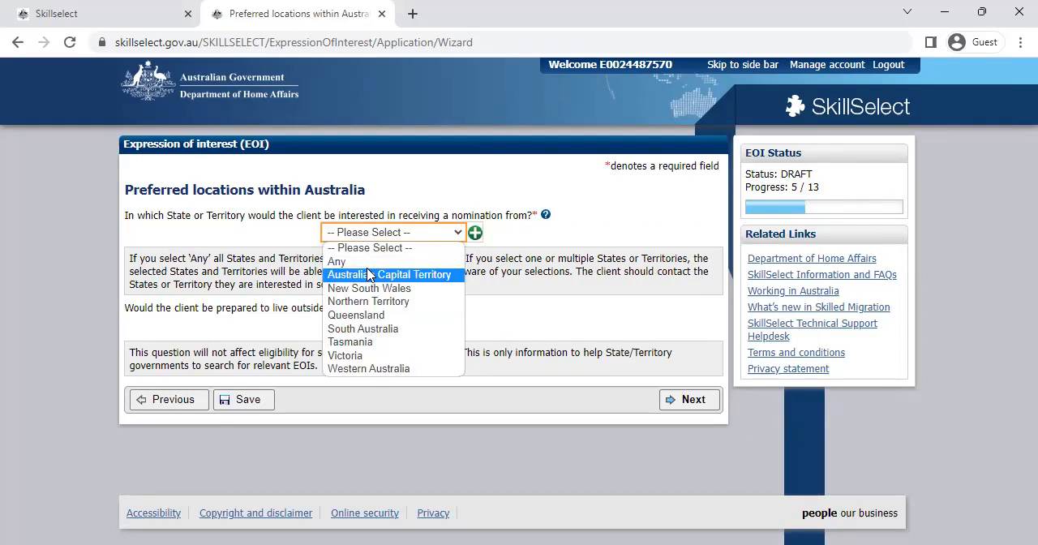
left_click(369, 274)
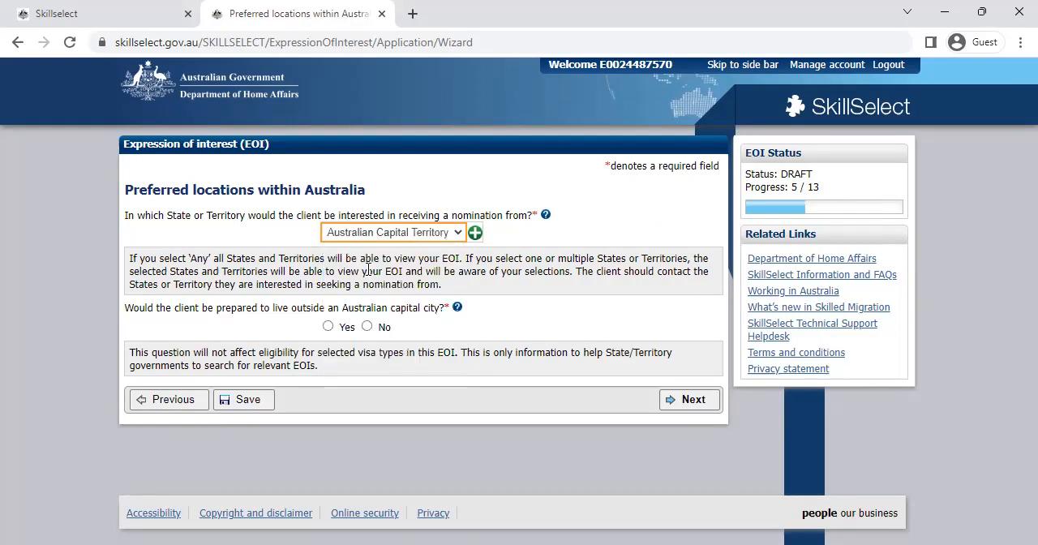
left_click(476, 237)
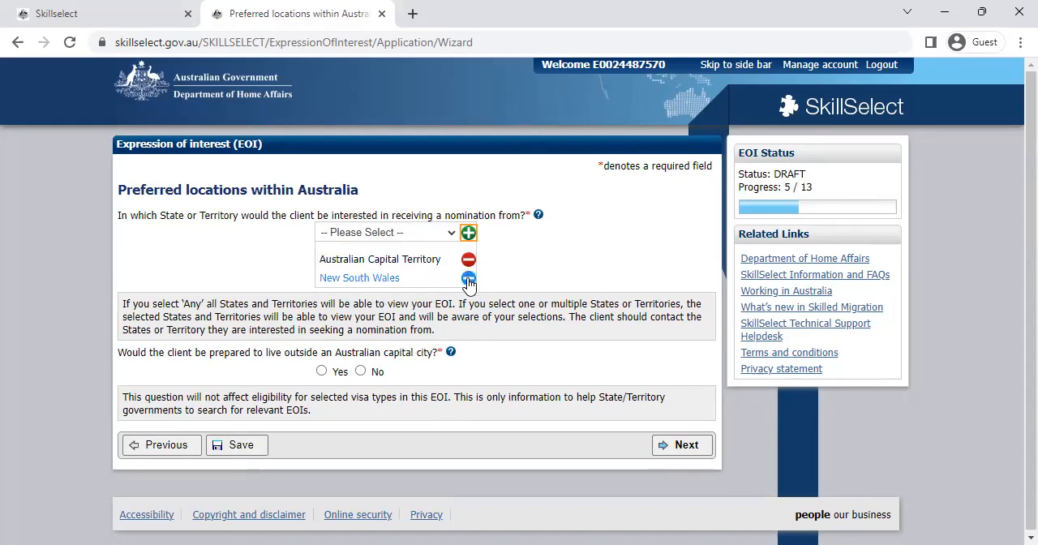
left_click(468, 280)
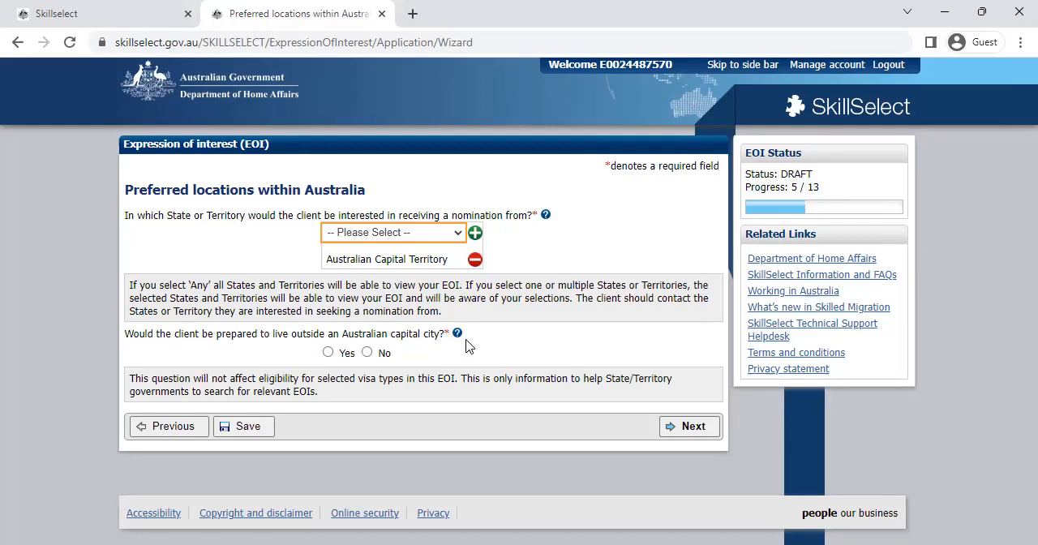
Step: Answer Yes to living outside an Australian capital city, read the eligibility note and continue to the English language page
left_click(328, 352)
key("shift+Tab")
left_click_drag(129, 378, 456, 391)
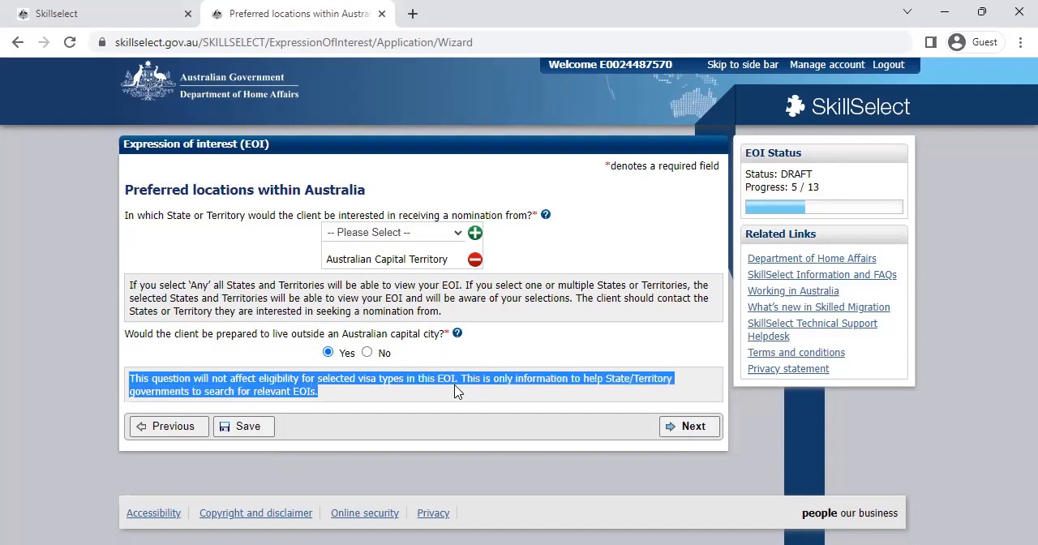
left_click(455, 391)
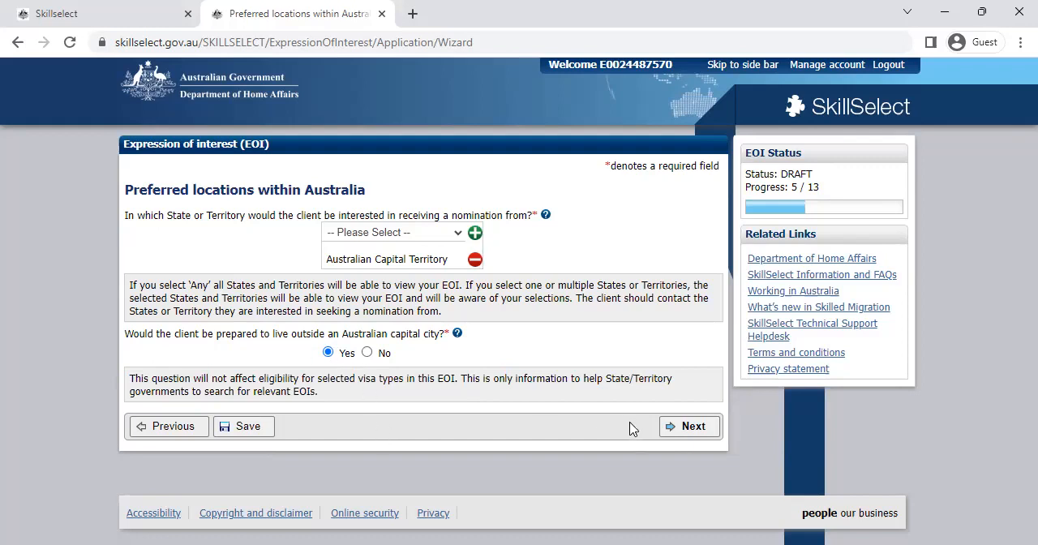
left_click(694, 428)
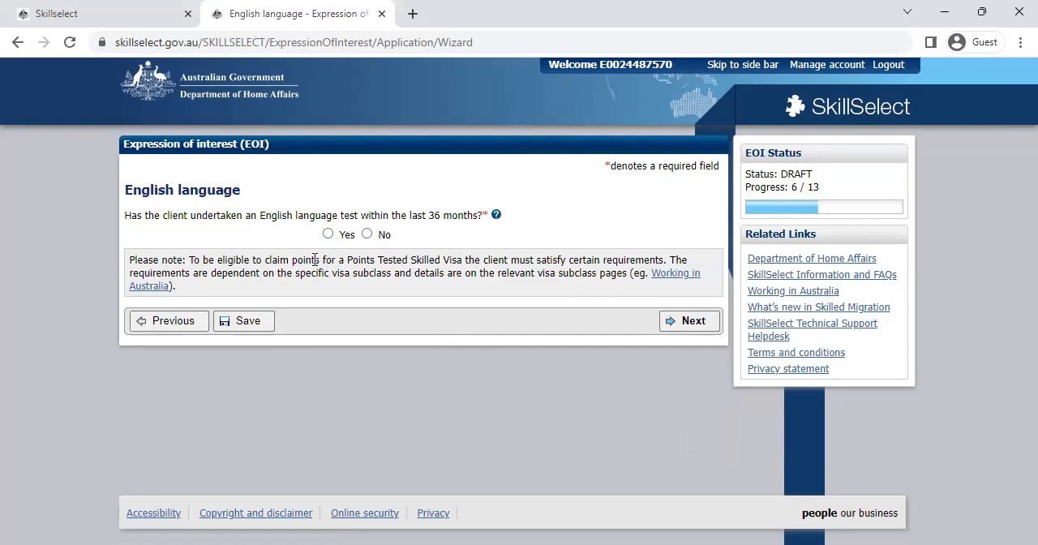
Step: Answer Yes to a recent English test and enter PTE Academic, test date 12/06/2023 and the test reference number
left_click(327, 234)
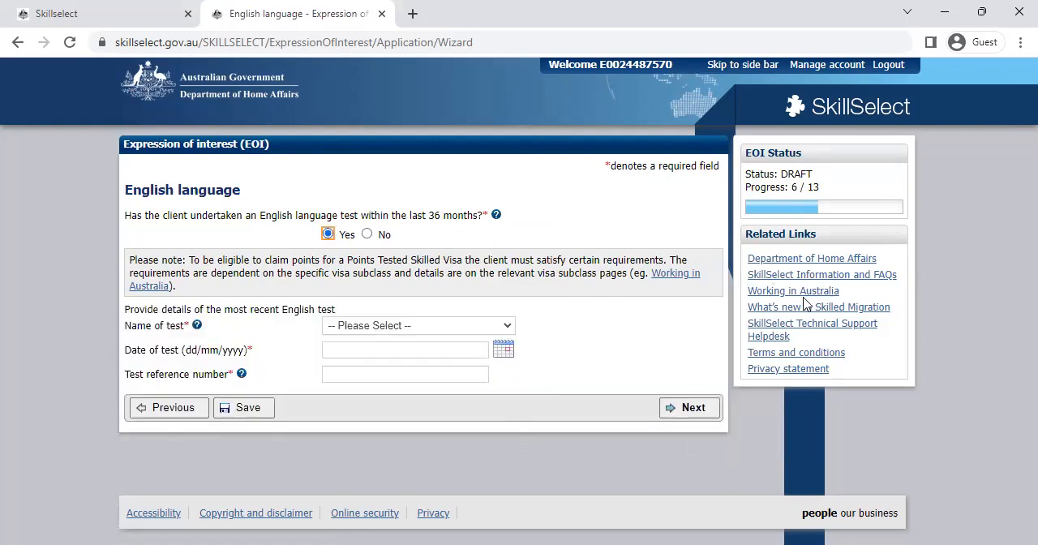
left_click(479, 326)
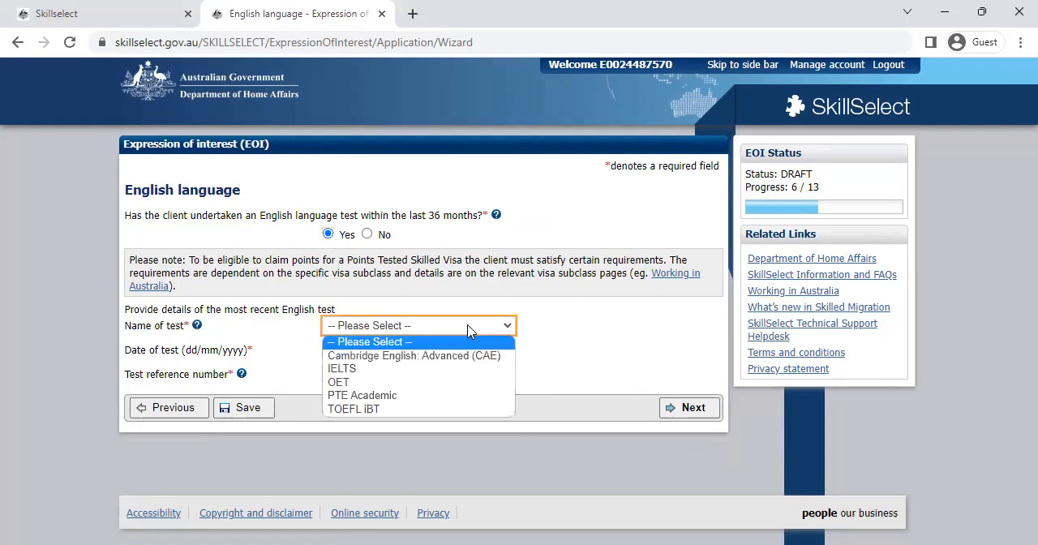
left_click(392, 396)
left_click(366, 350)
left_click(494, 357)
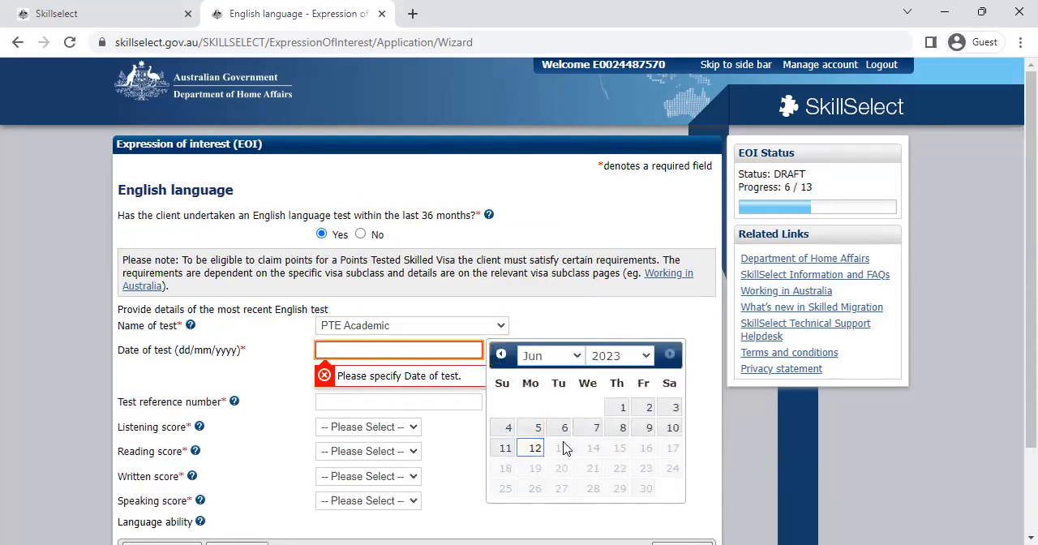
left_click(531, 452)
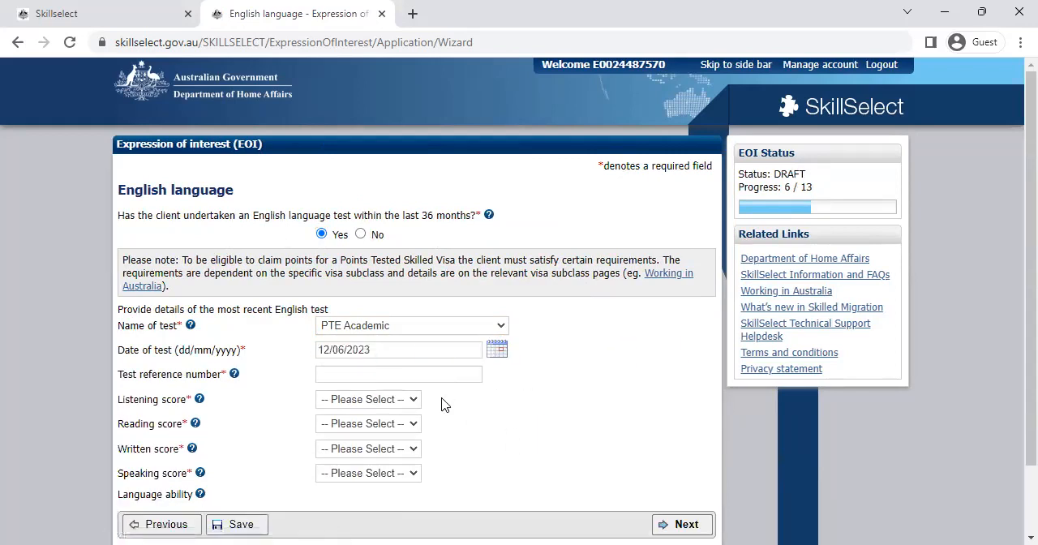
left_click(383, 377)
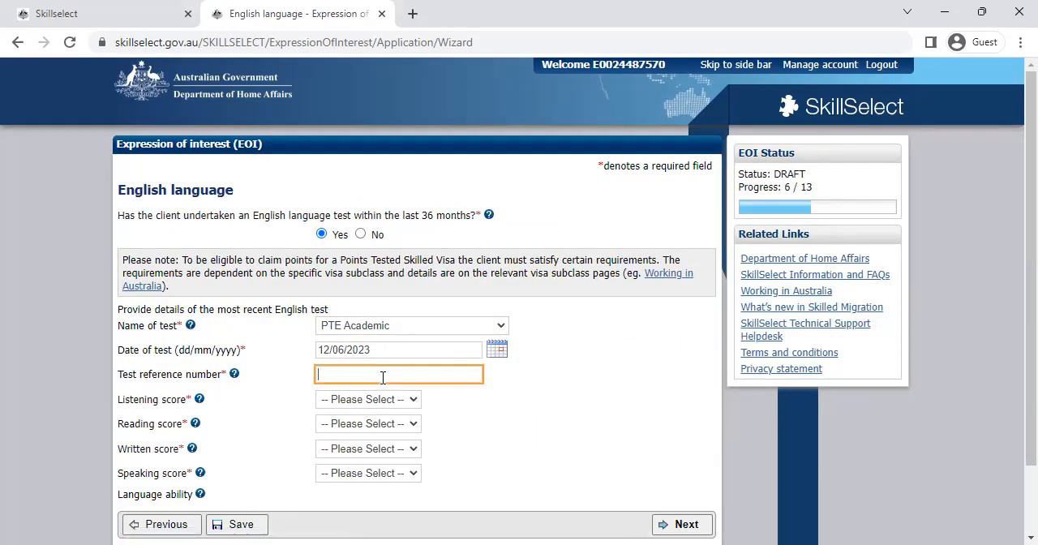
type("R12345")
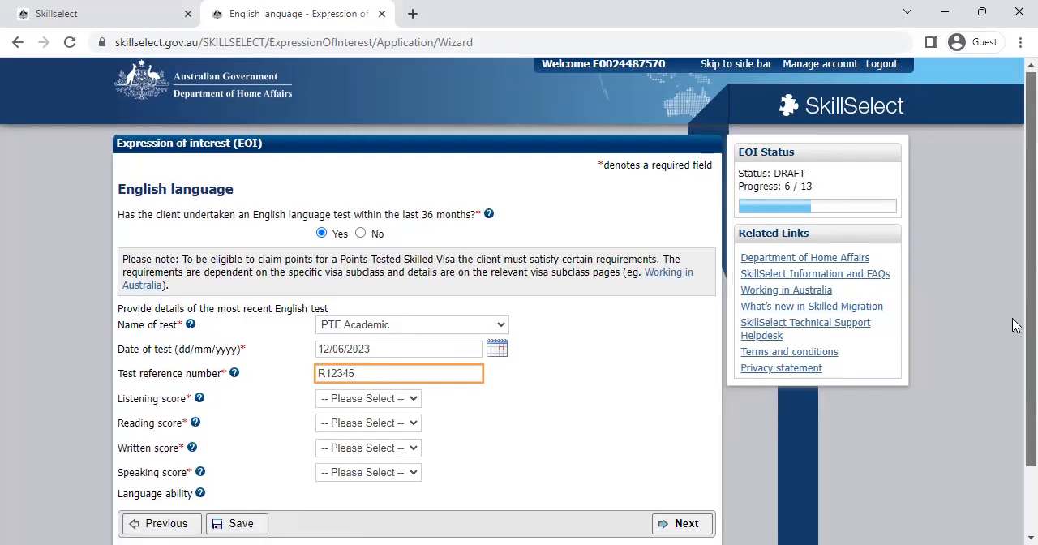
Step: Set the English test's Listening score to 86 and Reading score to 98
scroll(273, 308, "down", 1)
left_click(337, 319)
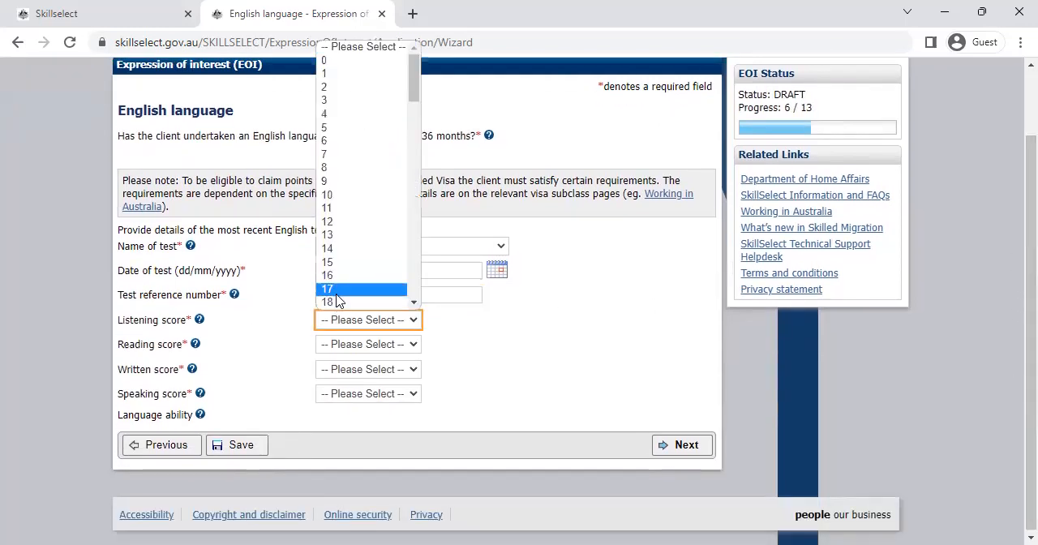
left_click(413, 267)
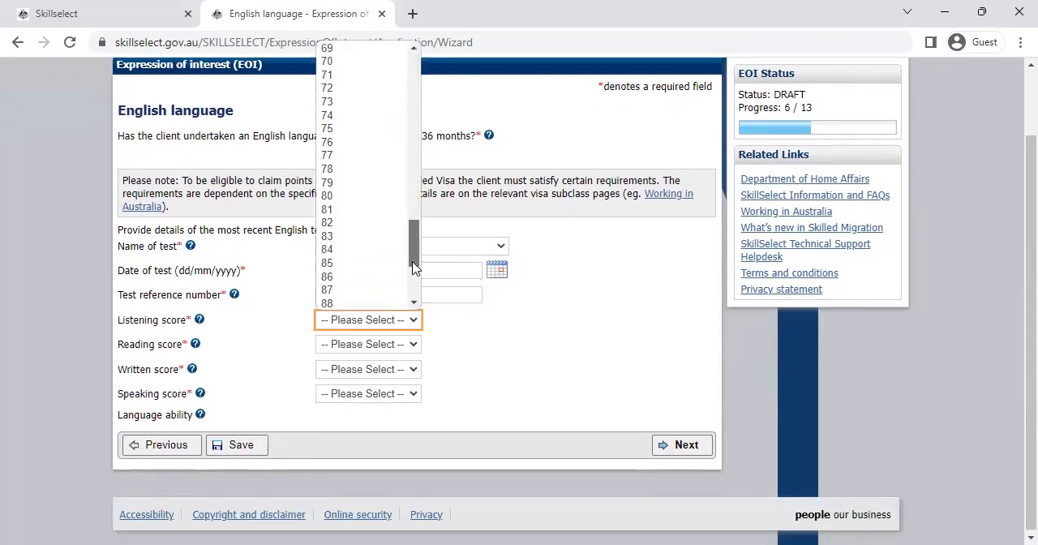
left_click(340, 283)
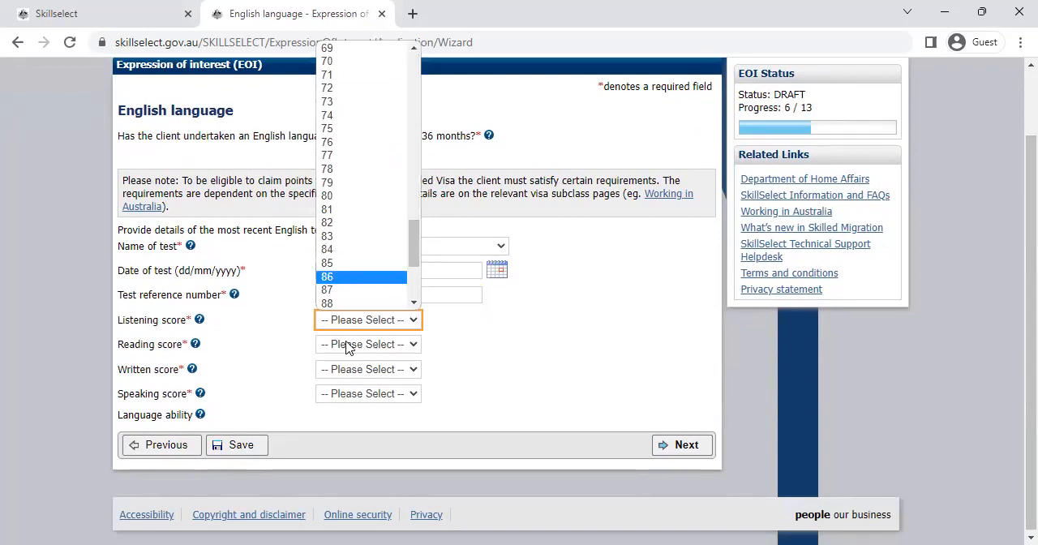
left_click(351, 344)
left_click(413, 308)
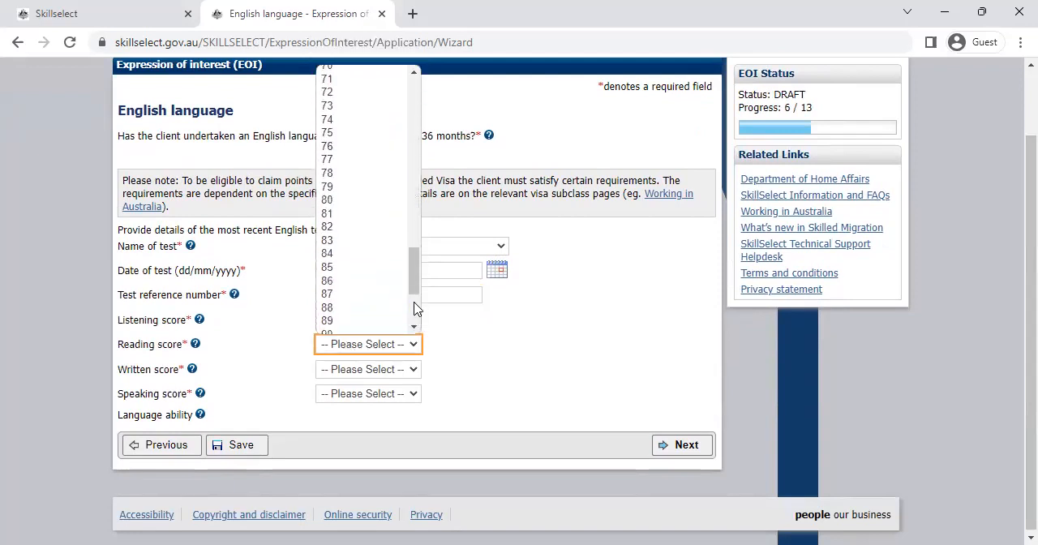
left_click(335, 306)
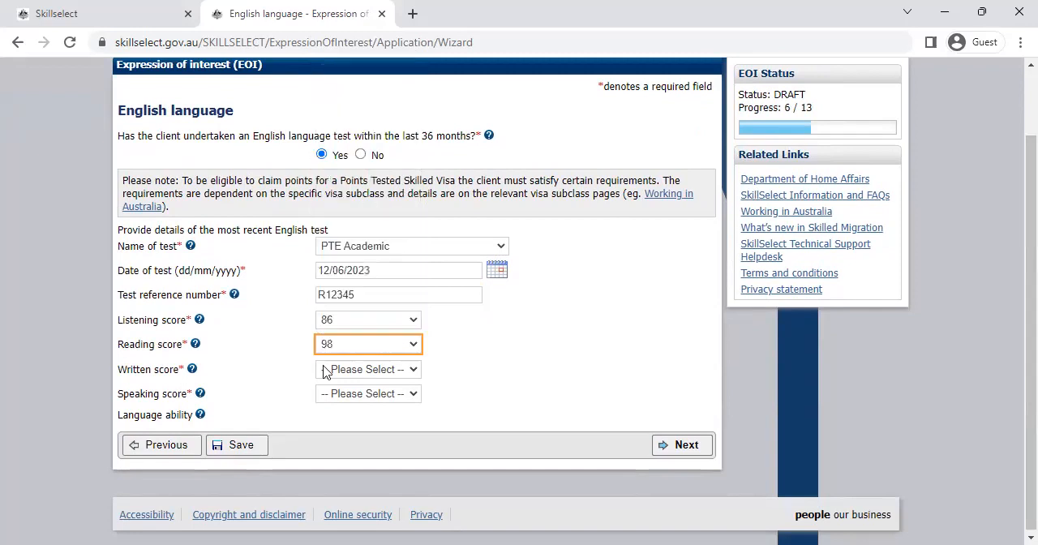
Step: Set the Written score to 80 and change the Reading score to 85
left_click(326, 367)
left_click_drag(415, 144, 414, 313)
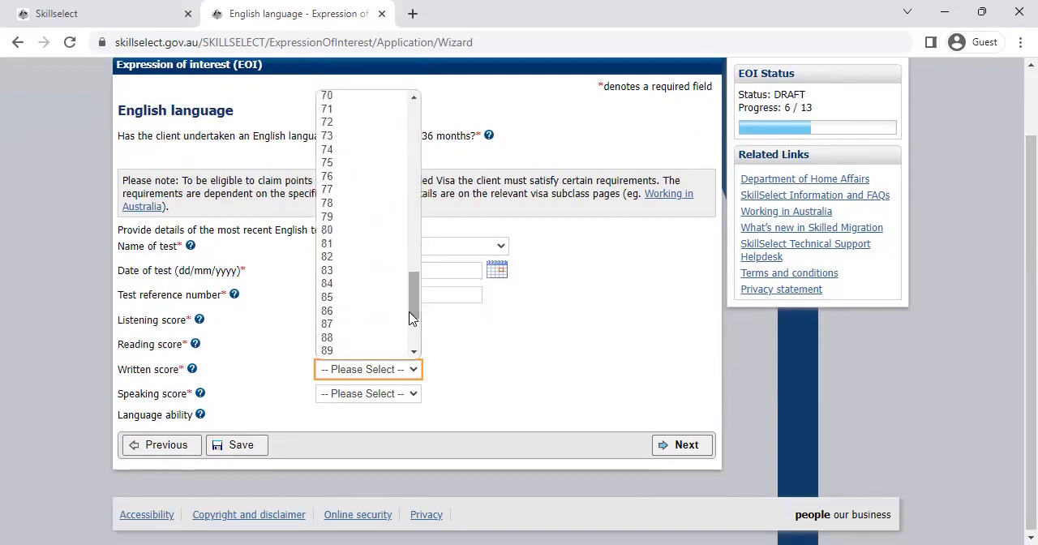
left_click(338, 233)
left_click(340, 345)
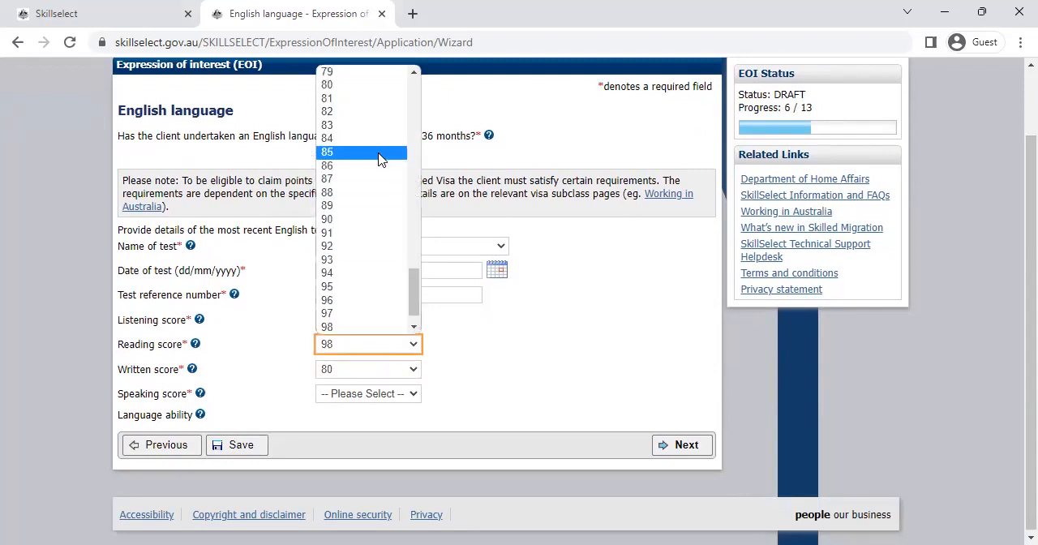
left_click(381, 160)
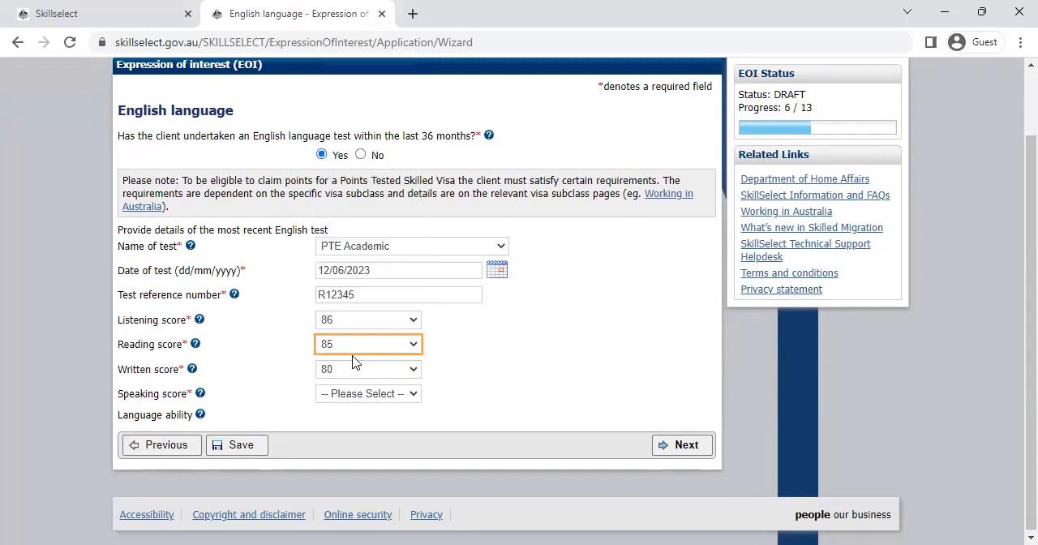
Step: Set the Speaking score to 70 and continue to the Education page
left_click(359, 397)
left_click_drag(417, 213, 412, 311)
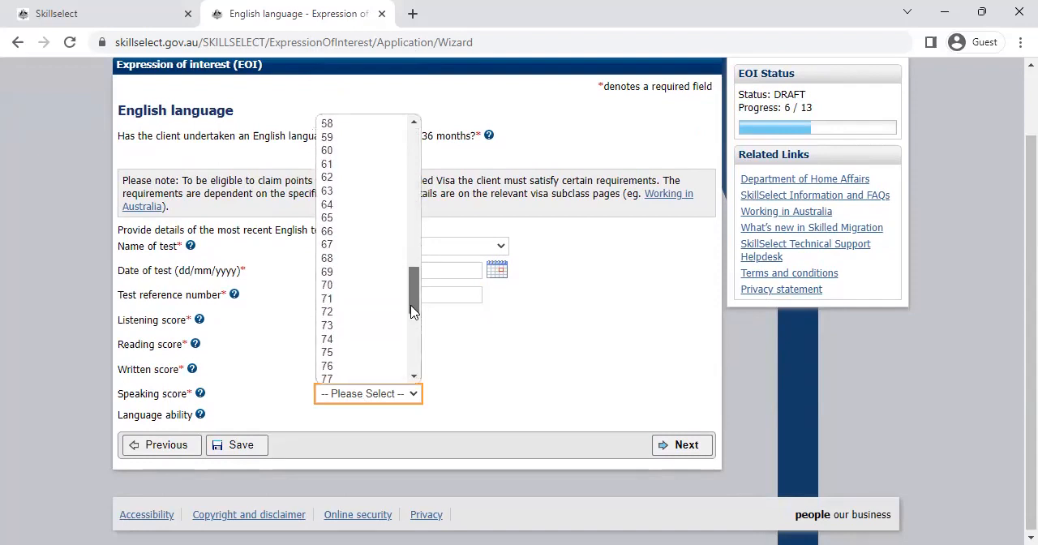
left_click(337, 287)
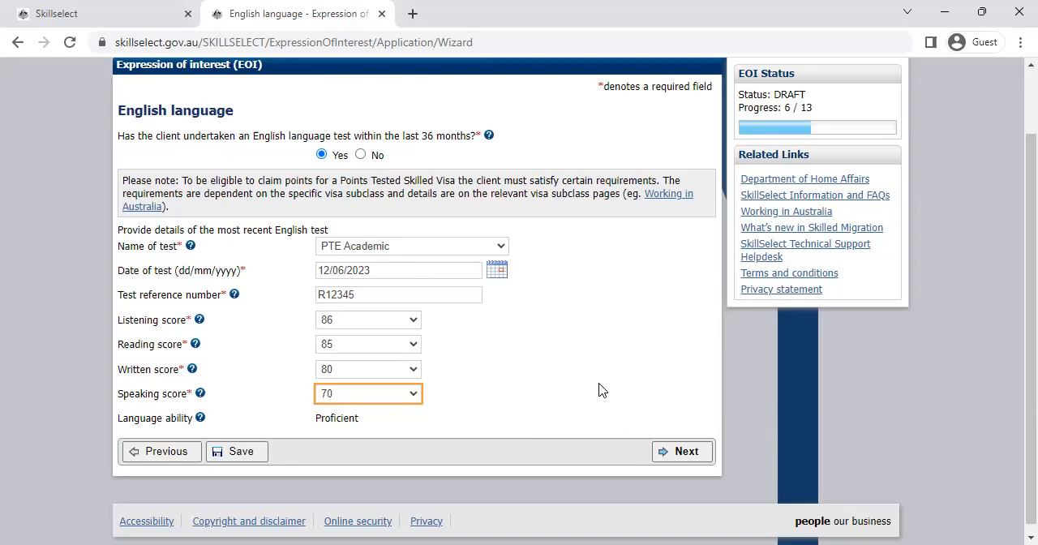
left_click(681, 452)
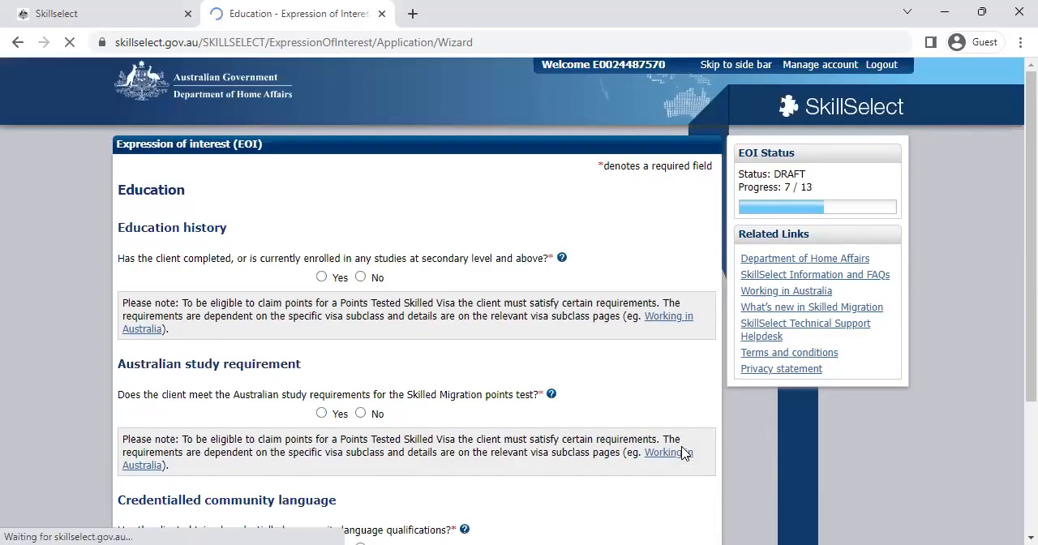
Step: Answer Yes to the client having completed or being enrolled in studies at secondary level and above
scroll(1016, 254, "down", 1)
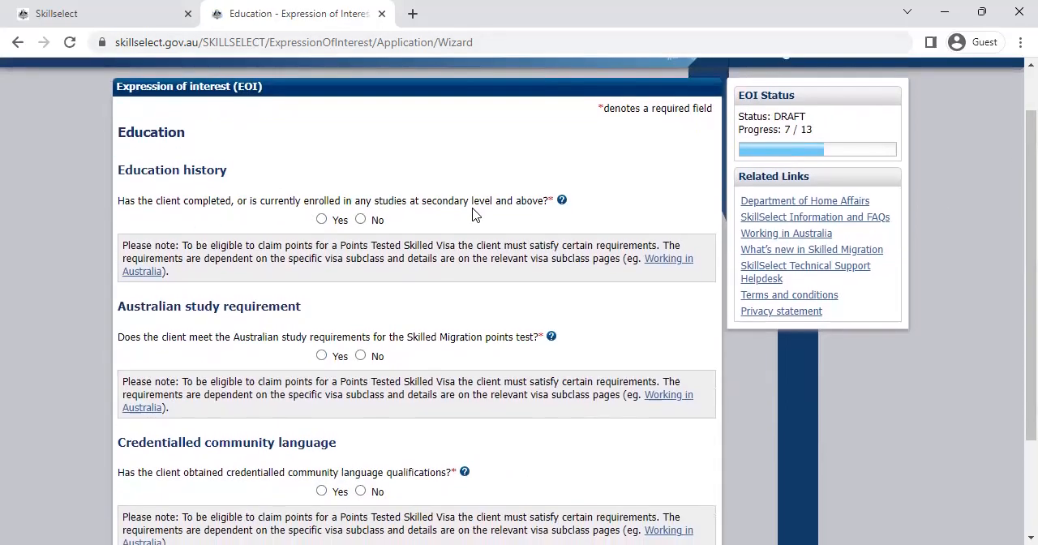
left_click_drag(181, 201, 342, 201)
left_click(322, 220)
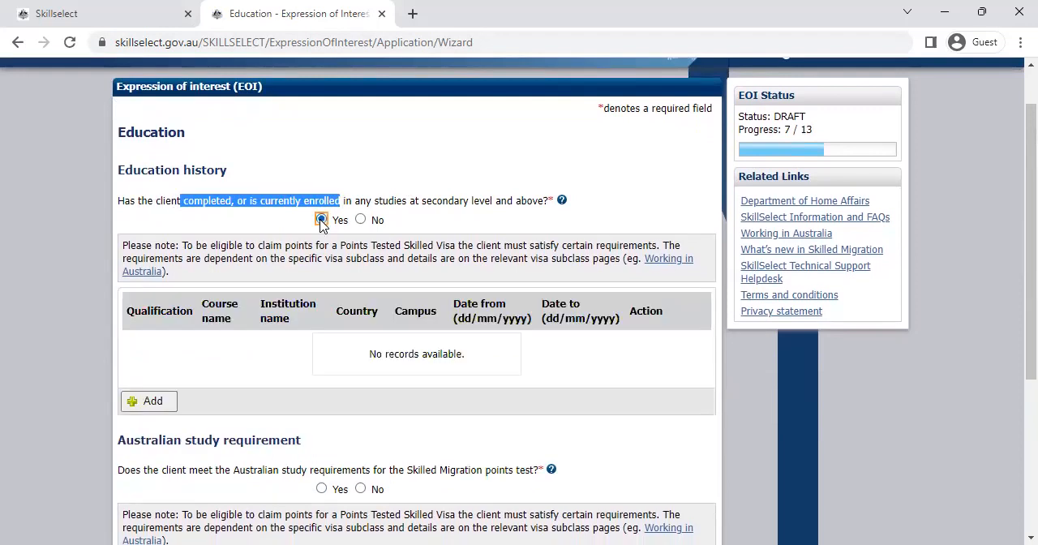
scroll(1014, 291, "down", 1)
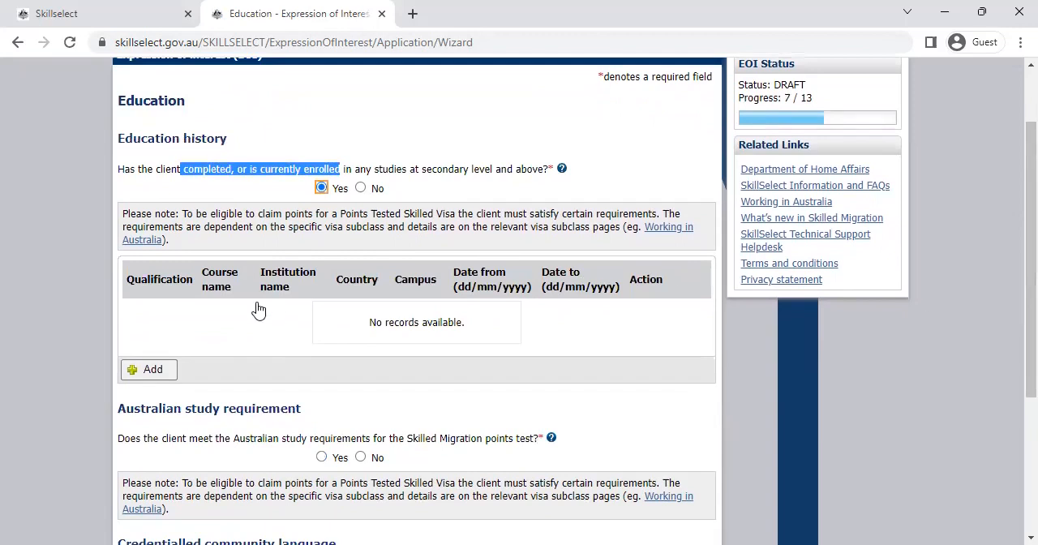
Step: Add an education history entry with qualification Bachelor Degree (Other) and course name Bachelor in IT
left_click(148, 372)
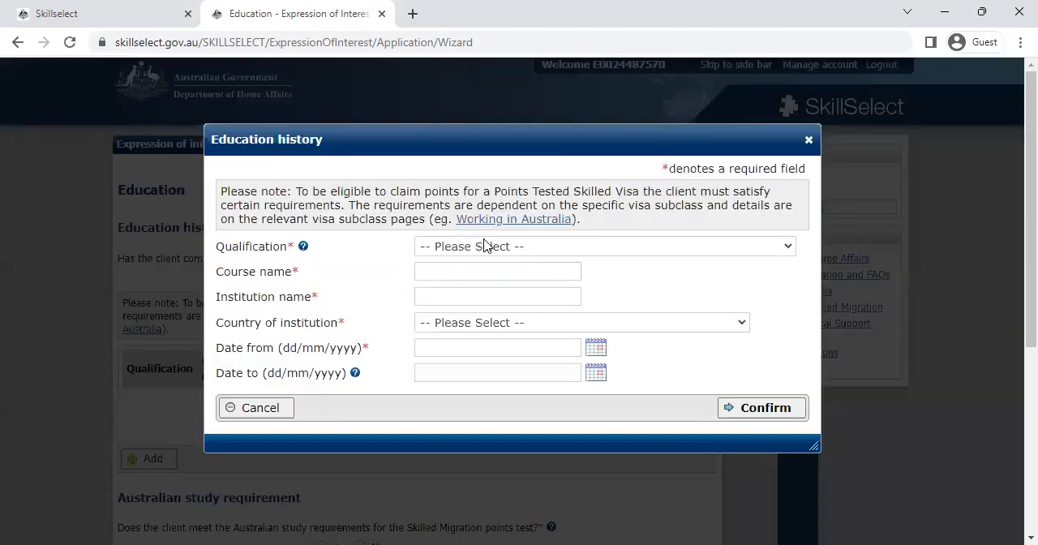
left_click(484, 246)
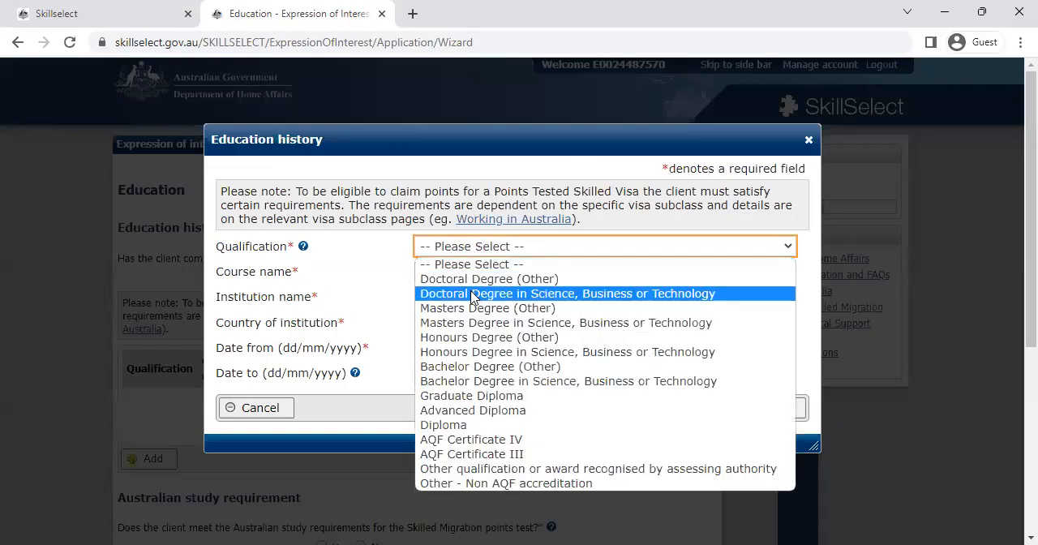
key("b")
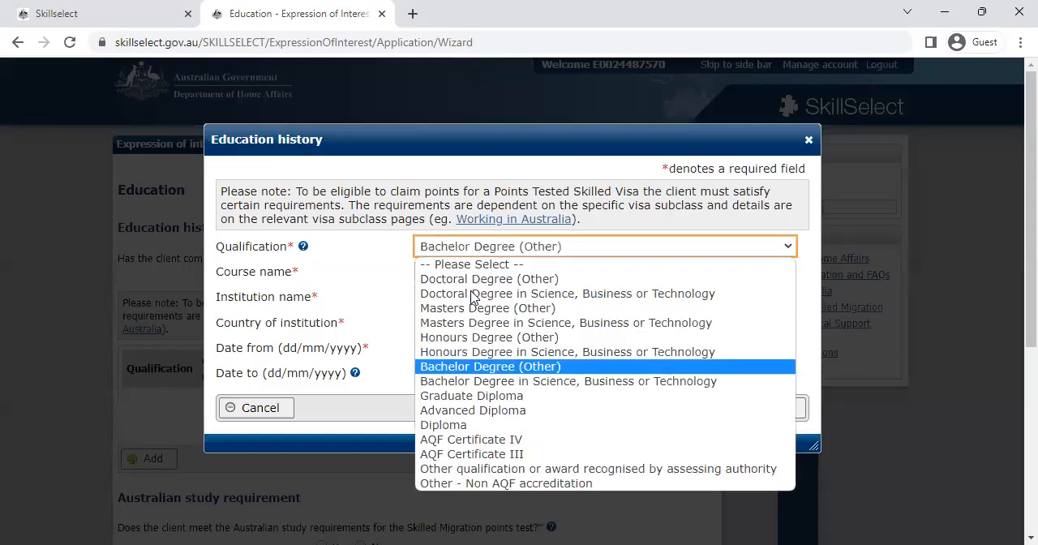
left_click(490, 369)
left_click(441, 272)
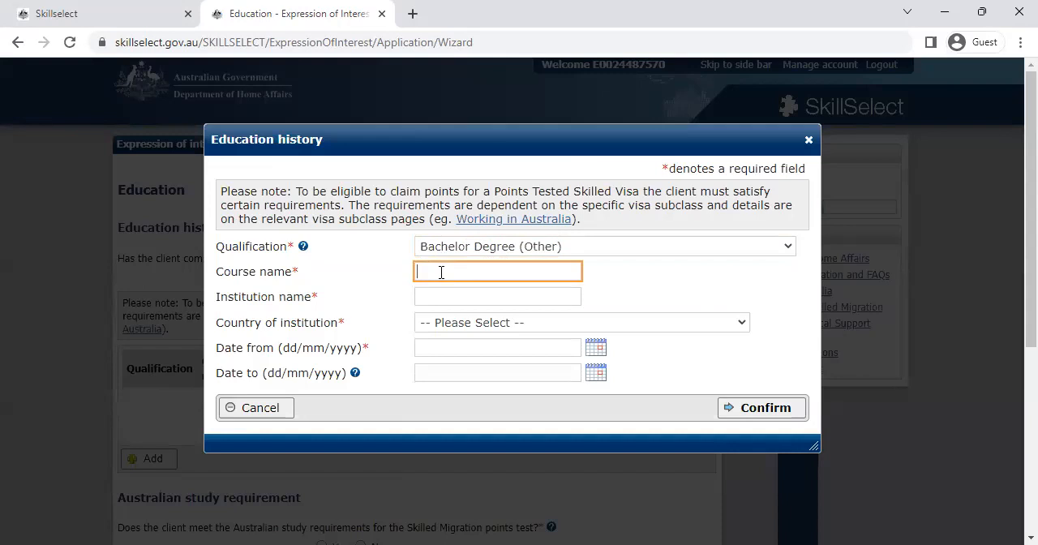
type("Bachelor in IT")
Step: Enter Victoria University as the institution name in the education history entry
left_click(436, 300)
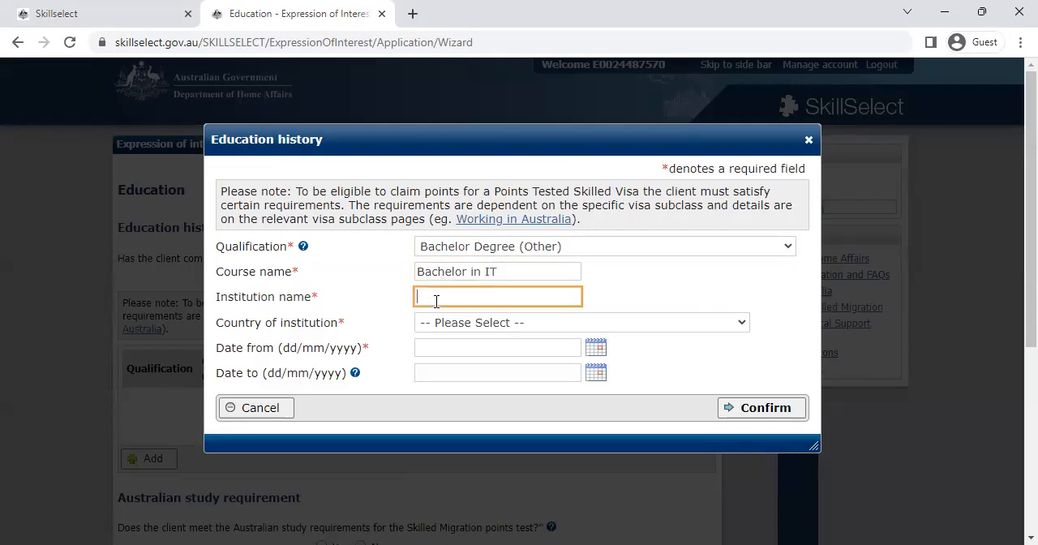
type("Victoria University")
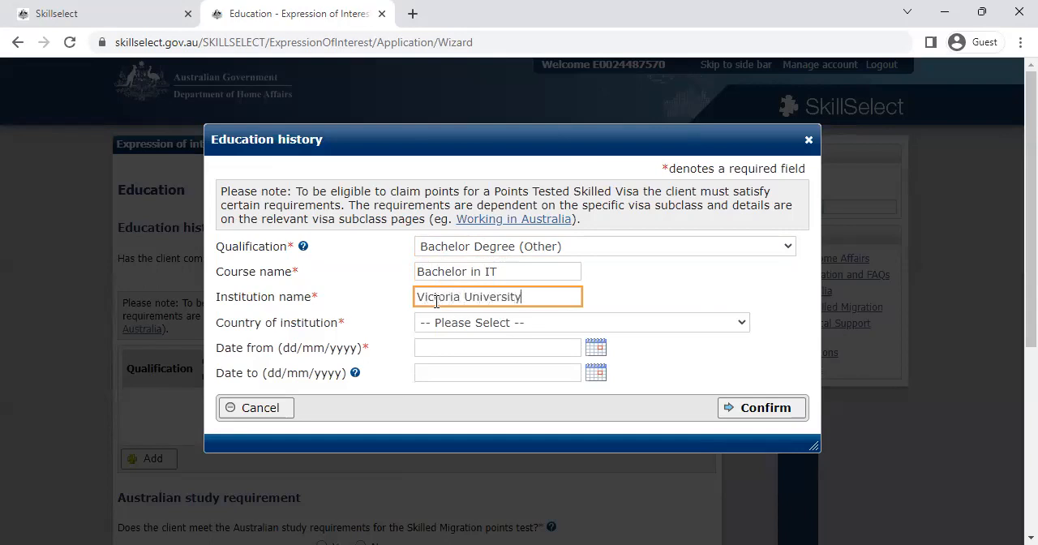
Step: Set the country of institution to AUSTRALIA in the education history entry
left_click(481, 323)
key("Down")
key("Down")
key("Down")
key("Down")
key("Down")
key("Down")
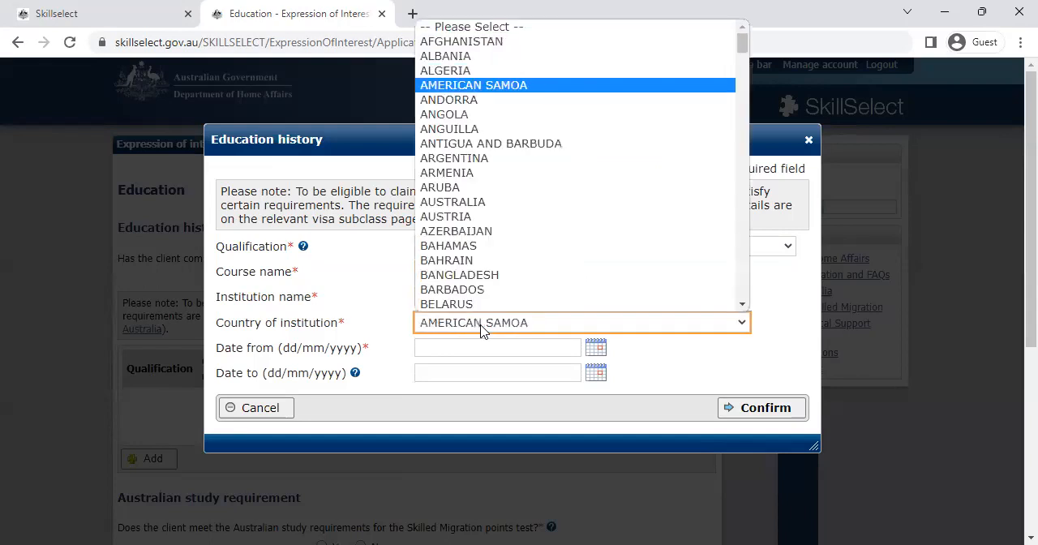
key("Down")
key("Down")
key("Down")
key("Down")
key("Down")
key("Down")
key("Down")
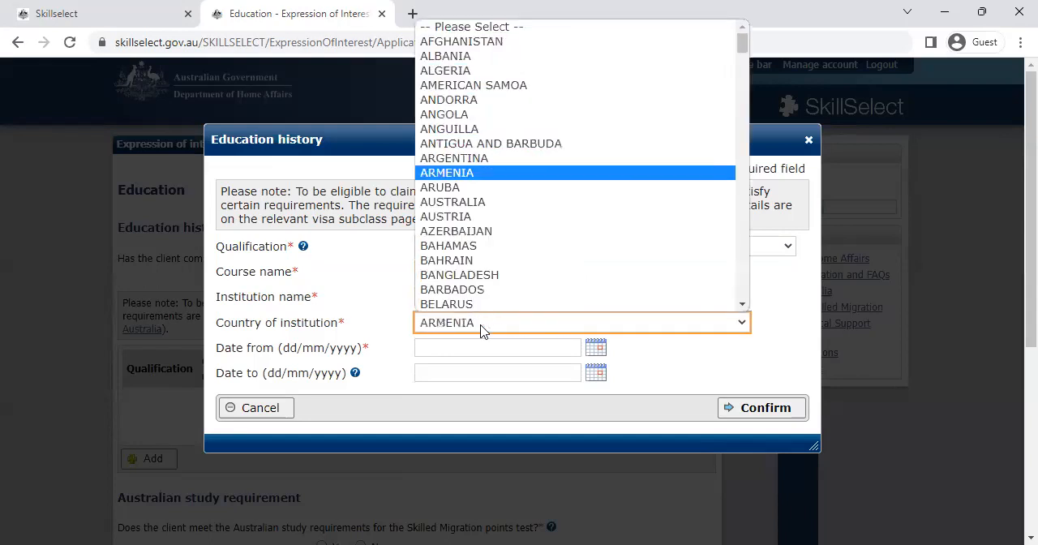
key("Down")
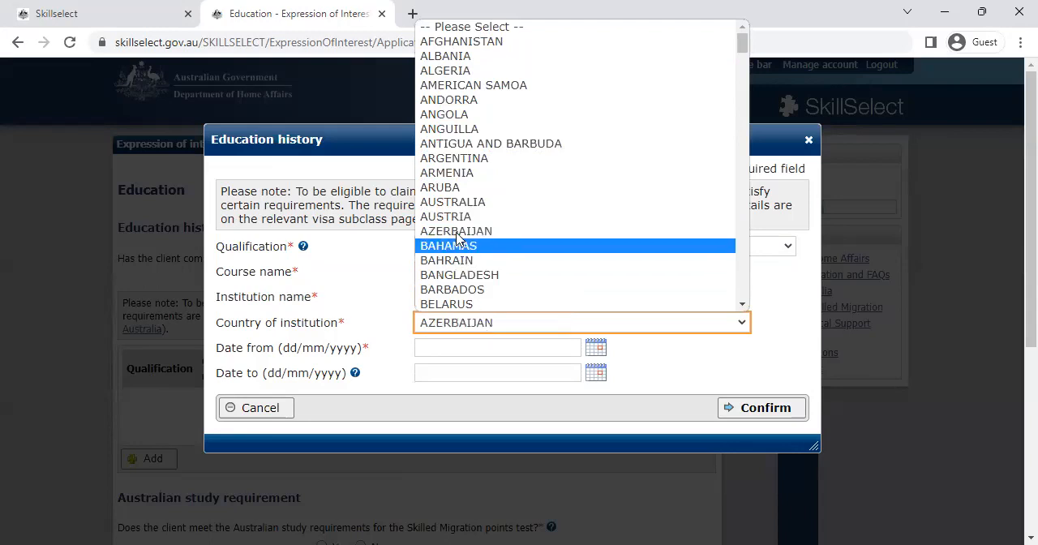
left_click(451, 203)
Step: Enter Melbourne as the campus and 2000 as the campus postcode in the education history entry
left_click(456, 345)
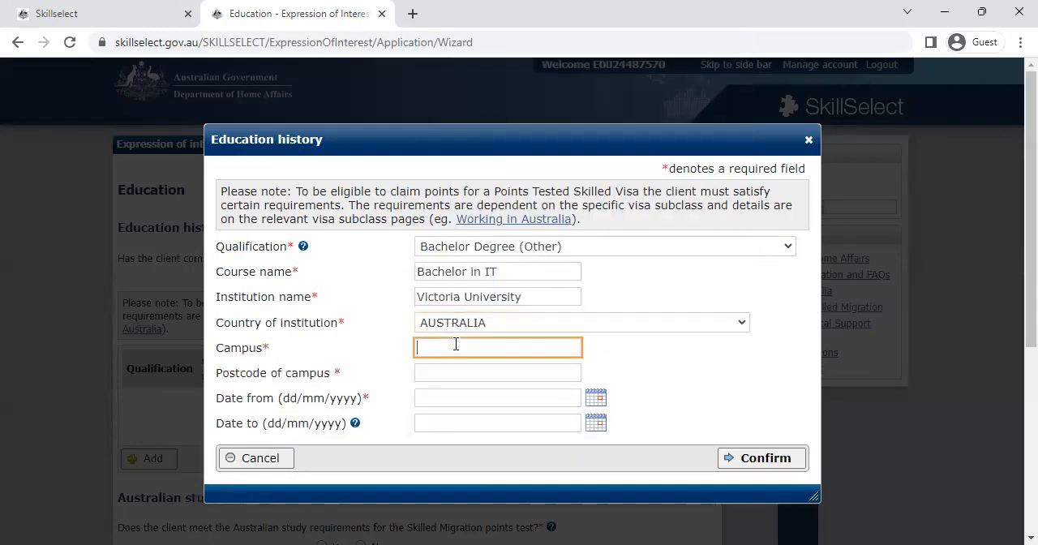
type("Melbourne")
left_click(456, 372)
type("2000")
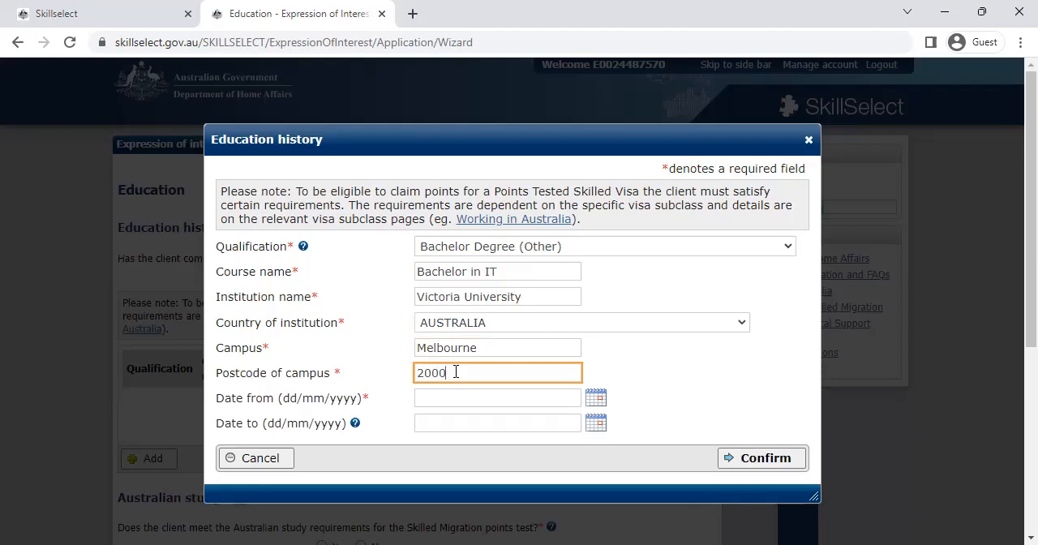
Step: Set the start date of the bachelor course to 12/06/2018
left_click(585, 388)
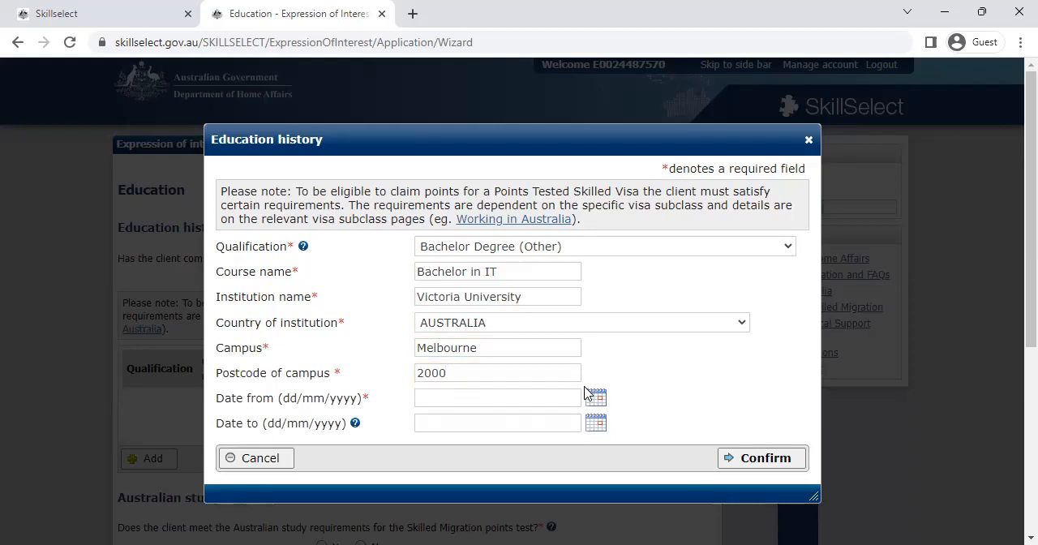
left_click(594, 398)
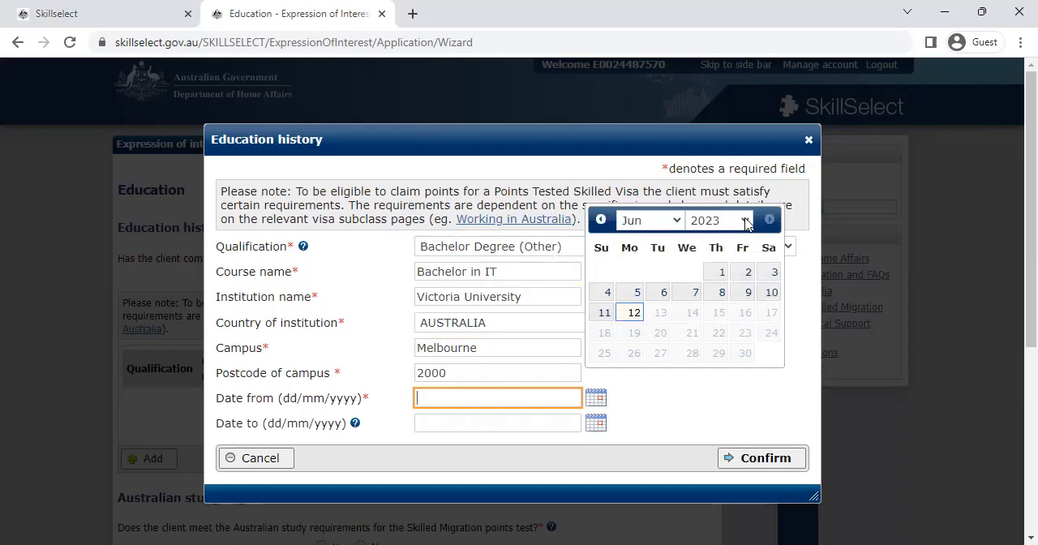
left_click(745, 221)
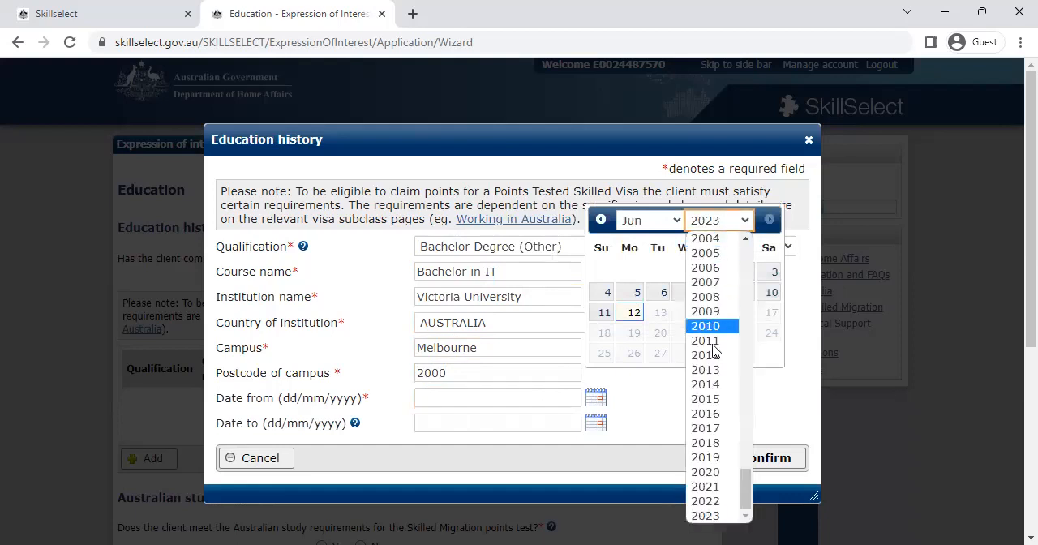
left_click(712, 448)
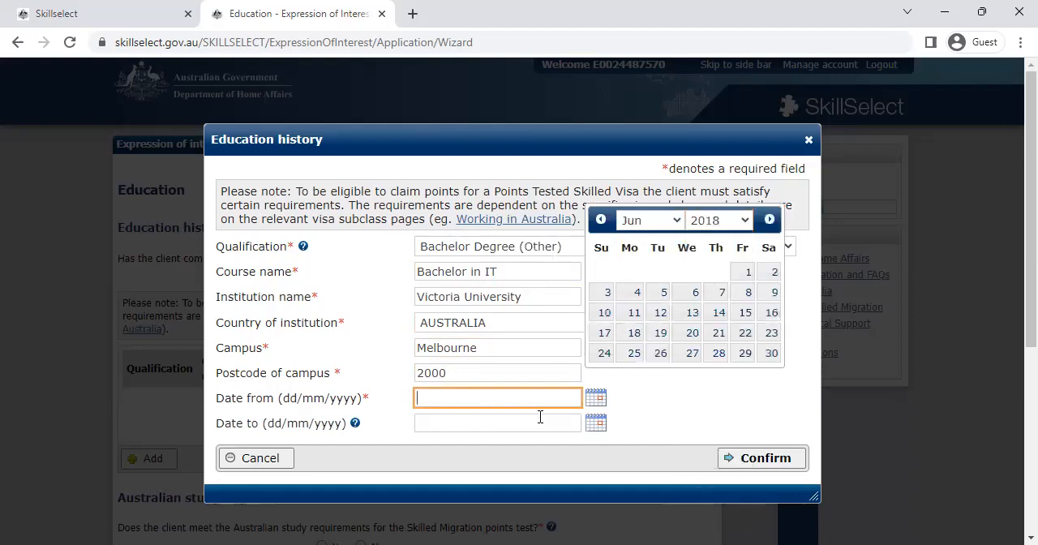
left_click(658, 313)
Step: Set the end date of the bachelor course to 01/06/2021 and confirm the education history entry
left_click(594, 424)
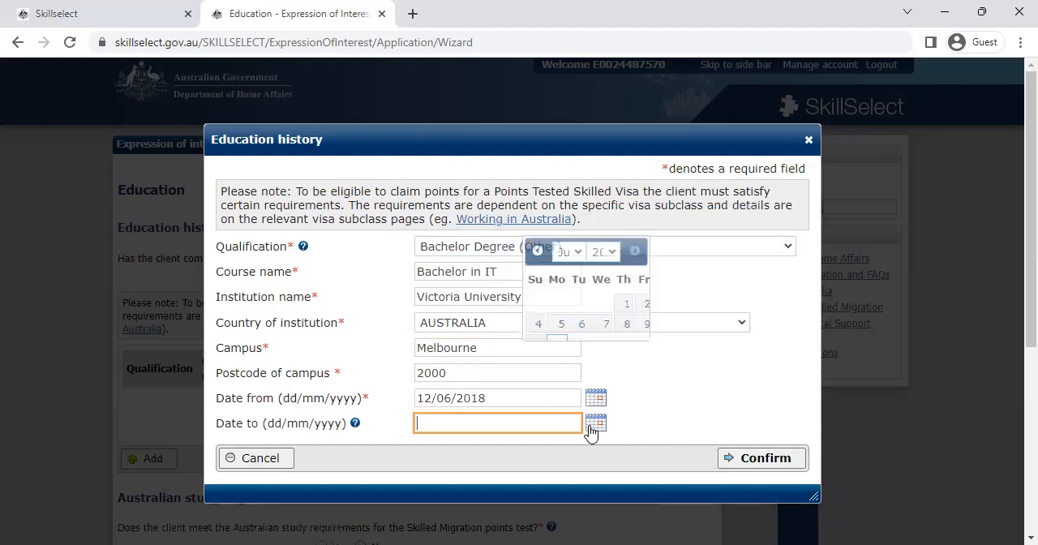
left_click(750, 246)
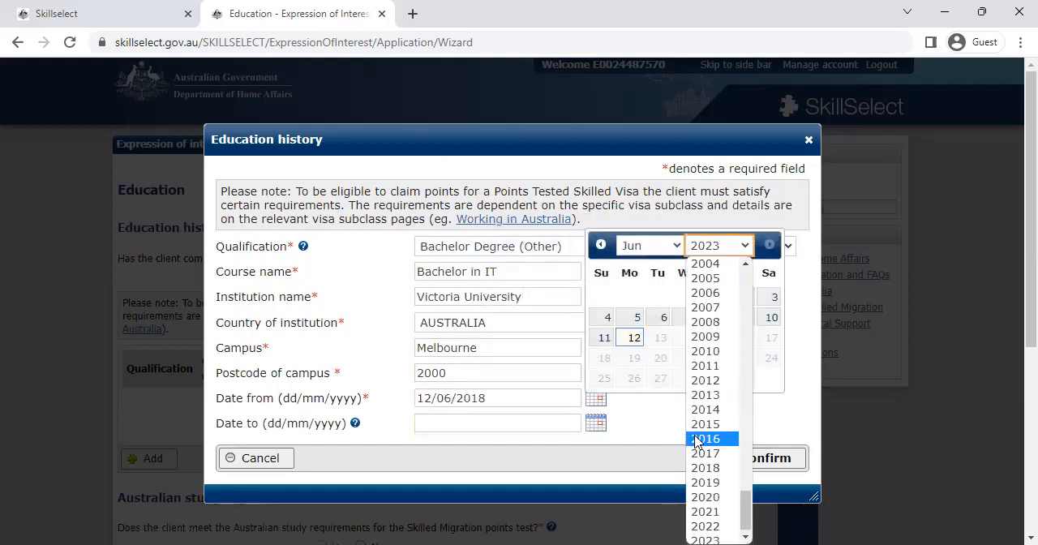
left_click(717, 512)
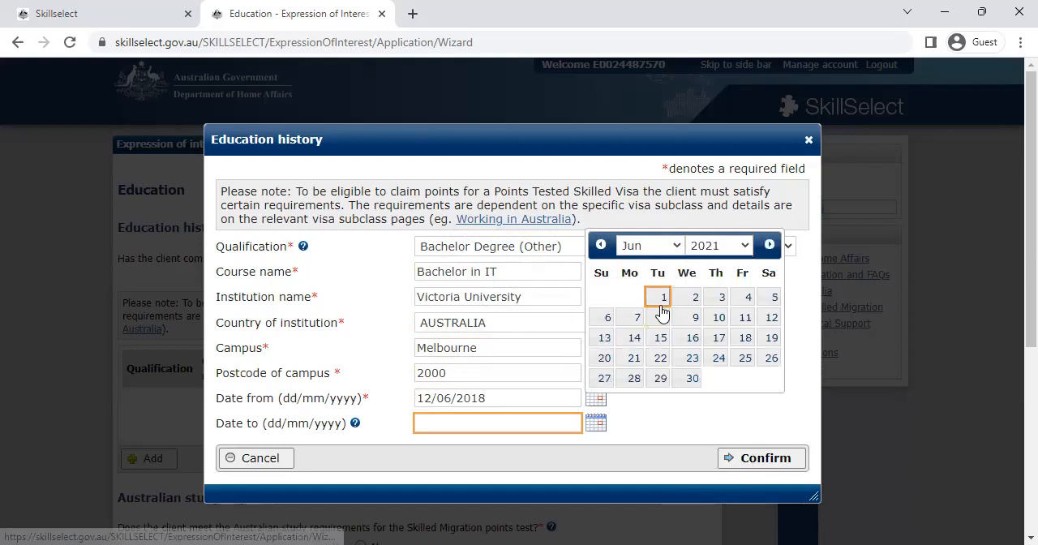
left_click(661, 302)
left_click(747, 459)
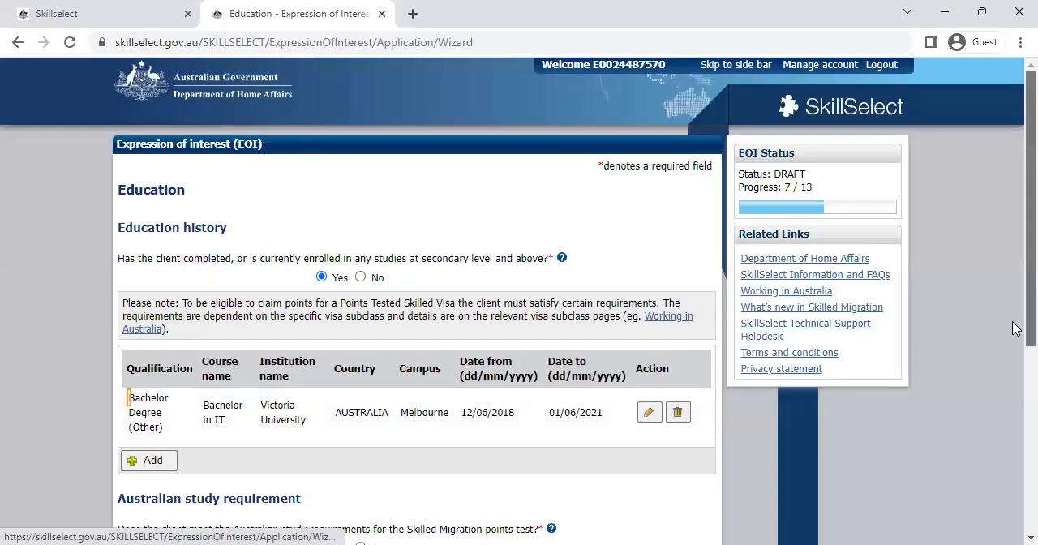
Step: Answer Yes to meeting the Australian study requirements and No to having a Post Graduate Specialist qualification
scroll(1012, 329, "down", 2)
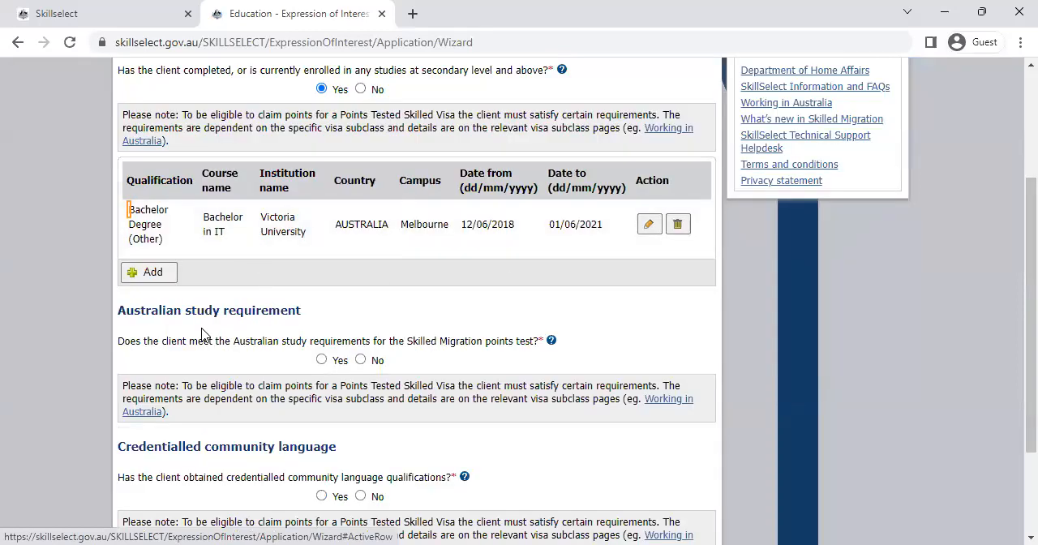
left_click(321, 359)
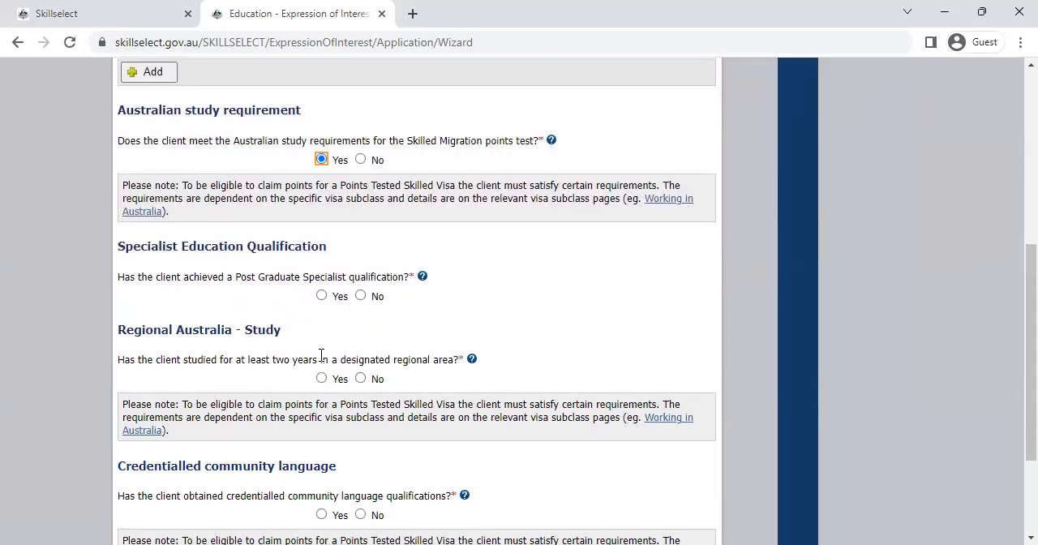
left_click(361, 296)
Step: Answer No to the client having studied at least two years in a designated regional area
scroll(1013, 338, "down", 1)
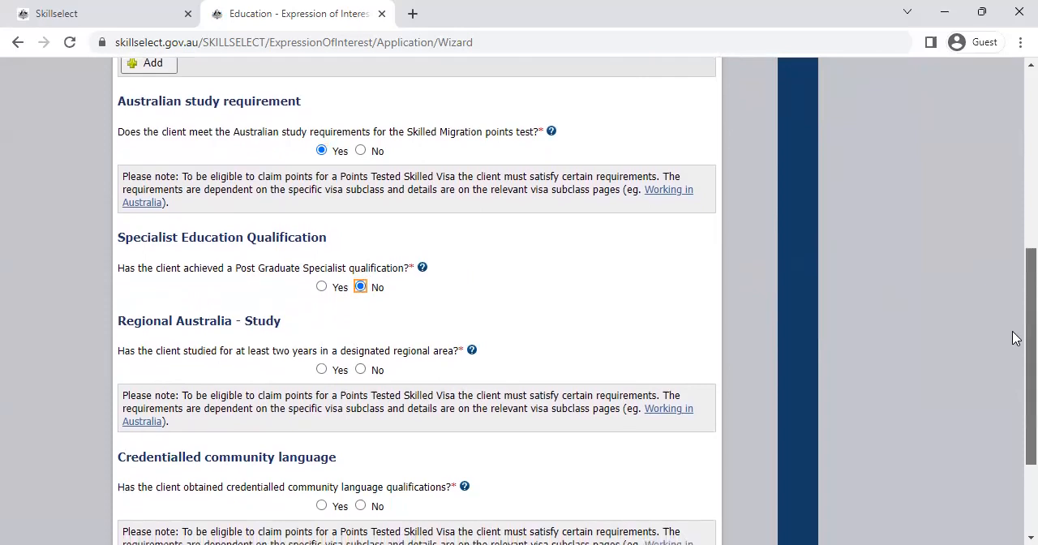
left_click_drag(1016, 339, 1015, 361)
left_click(360, 318)
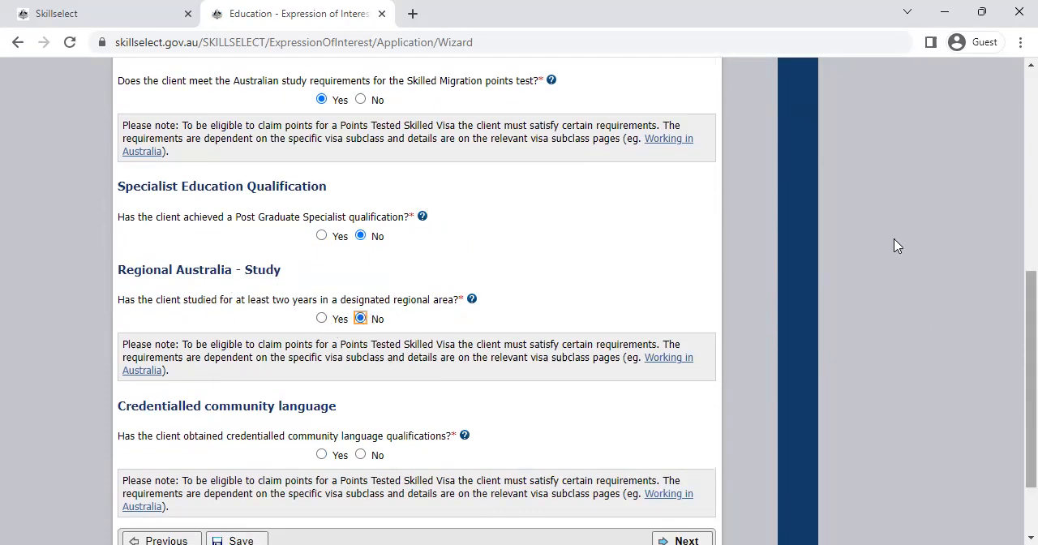
left_click_drag(274, 300, 451, 318)
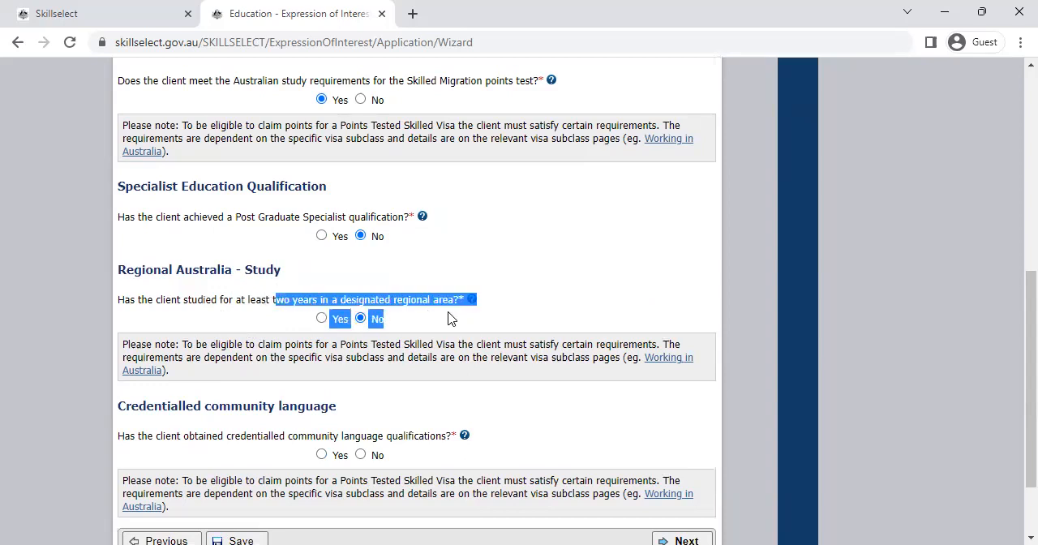
left_click(579, 296)
Step: Answer No to credentialled community language qualifications and continue to the Skills assessment page
left_click_drag(1014, 302, 1015, 346)
left_click(361, 358)
left_click(686, 446)
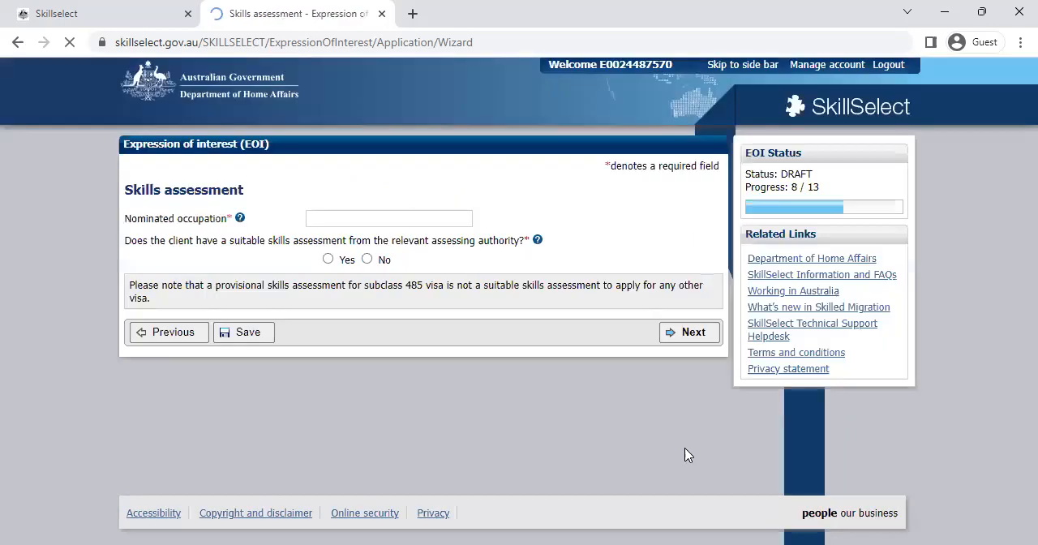
Step: Set the nominated occupation to Developer Programmer - 261312 and answer Yes to having a suitable skills assessment
left_click(423, 218)
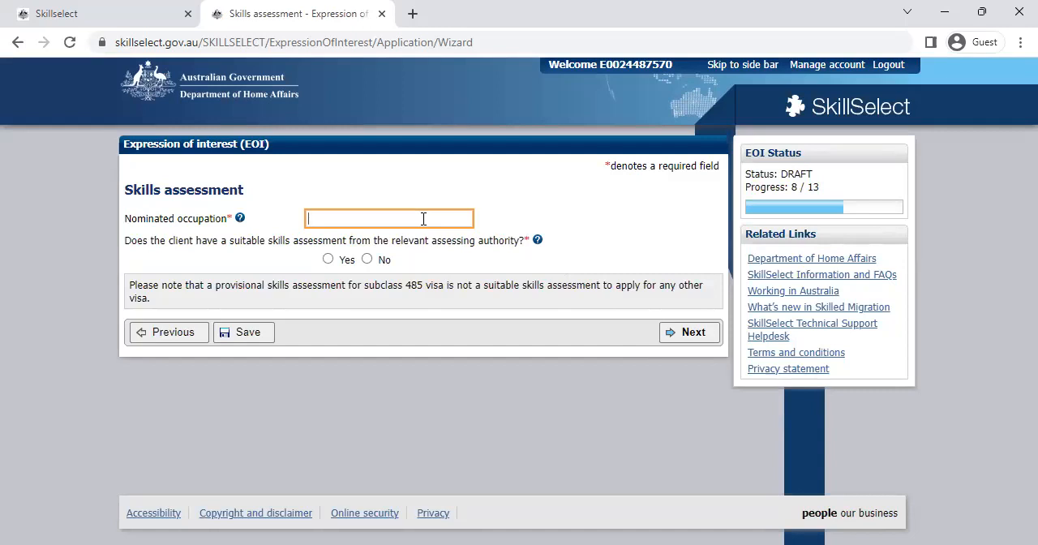
type("Developer")
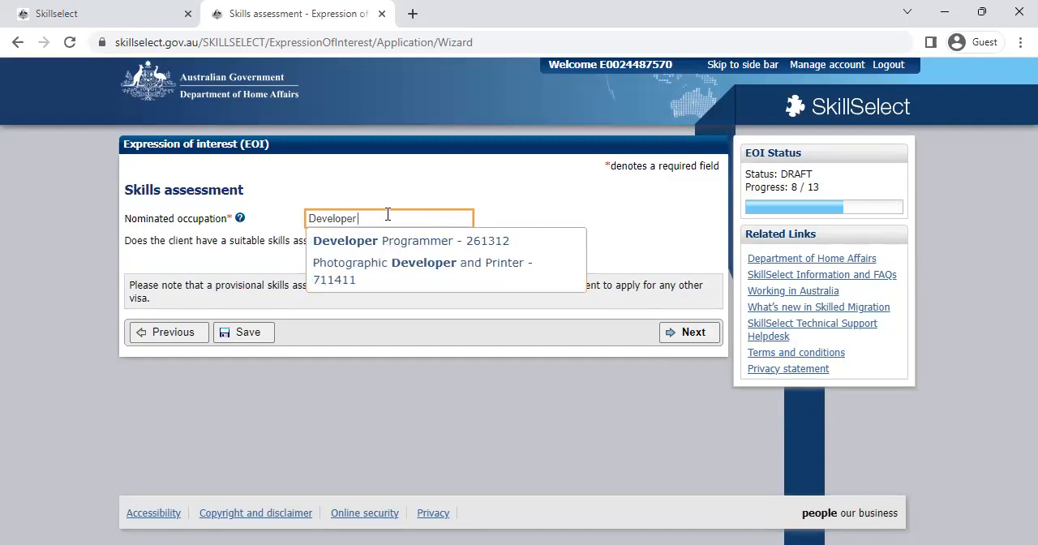
left_click(354, 249)
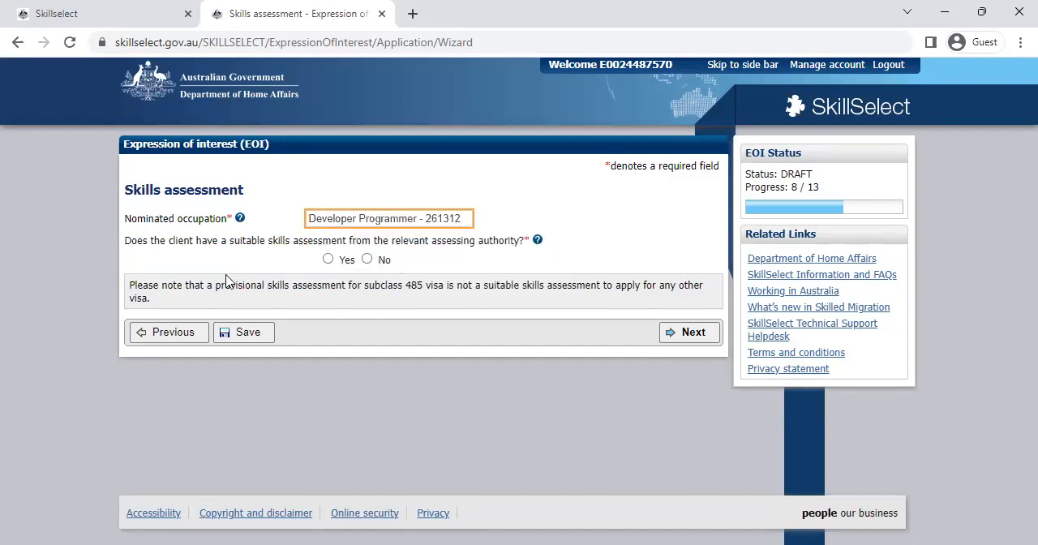
left_click(328, 259)
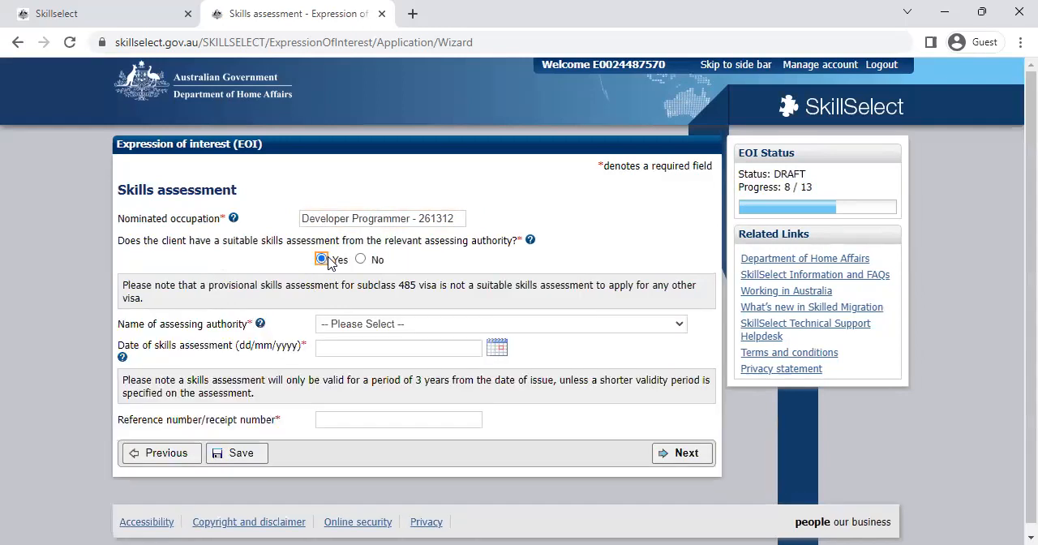
Step: Choose Australian Computer Society Incorporated as the assessing authority for the skills assessment
left_click(410, 329)
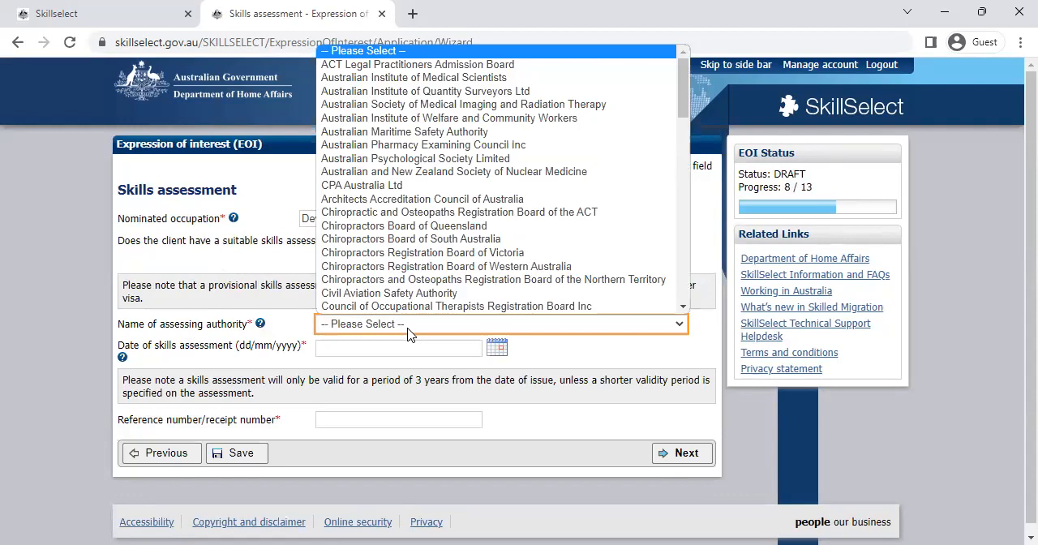
key("Down")
key("Down")
scroll(410, 332, "down", 1)
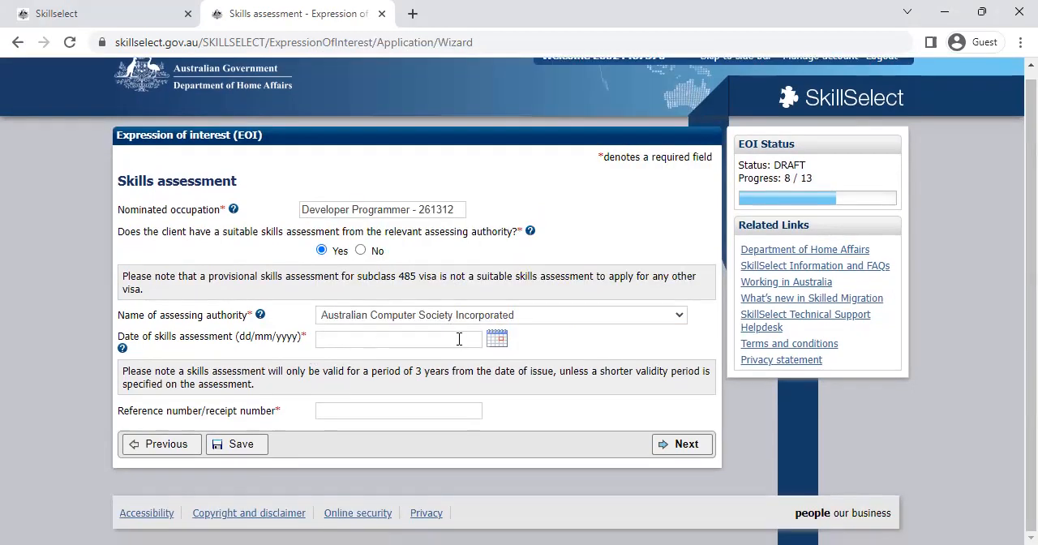
Step: Set the date of the skills assessment to 09/02/2023
left_click(496, 339)
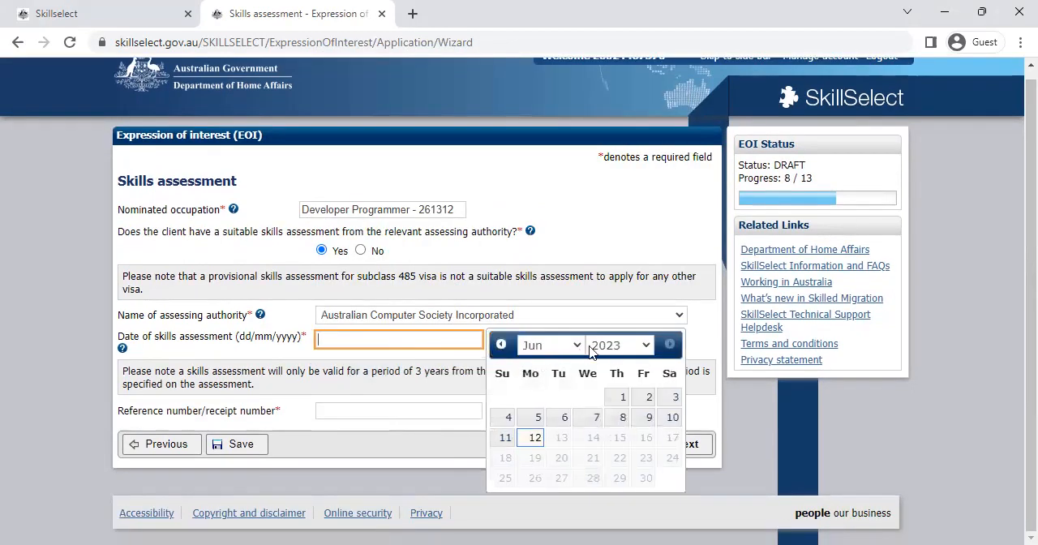
left_click(560, 347)
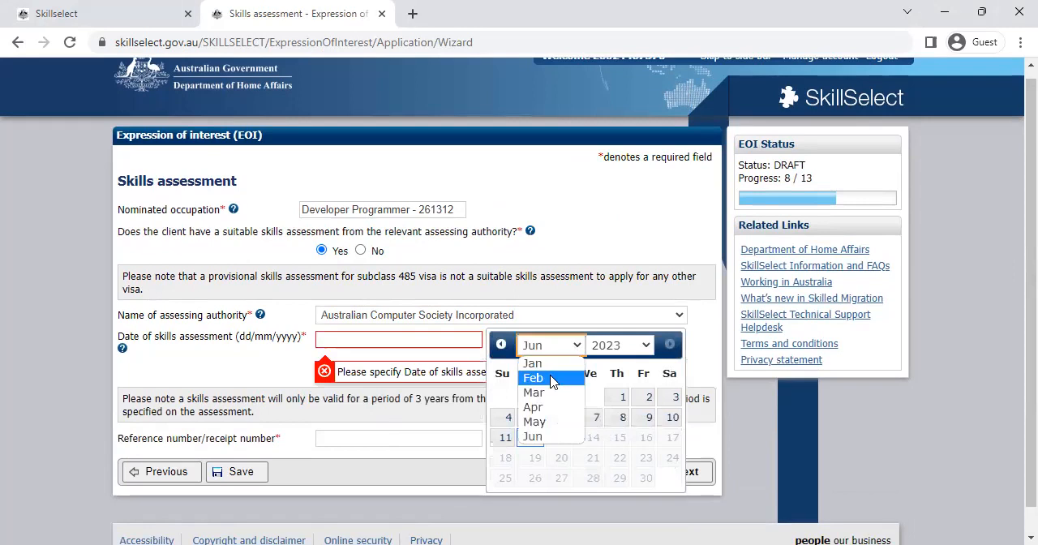
left_click(552, 379)
left_click(616, 417)
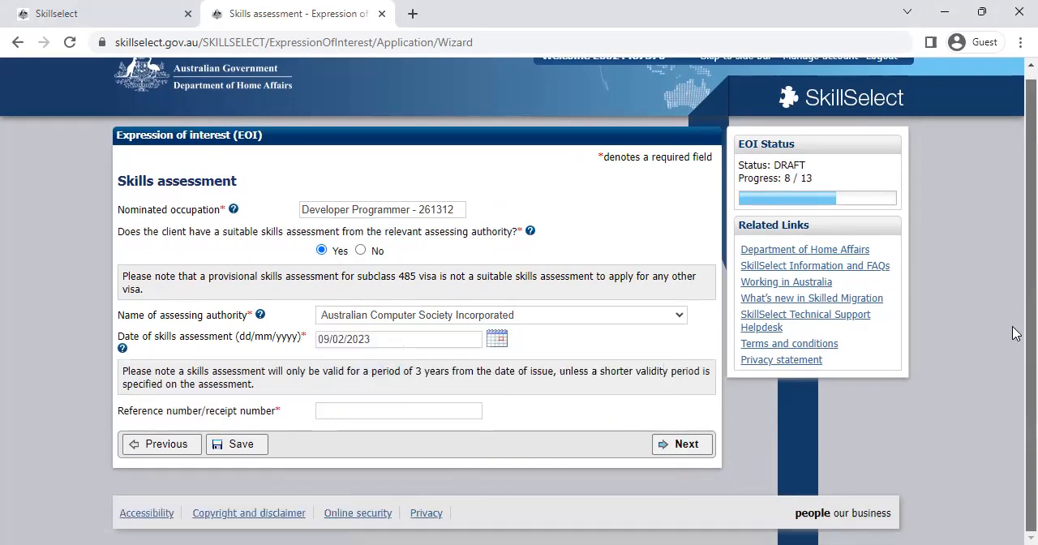
Step: Enter the skills assessment reference/receipt number and continue to the Employment page
left_click(399, 408)
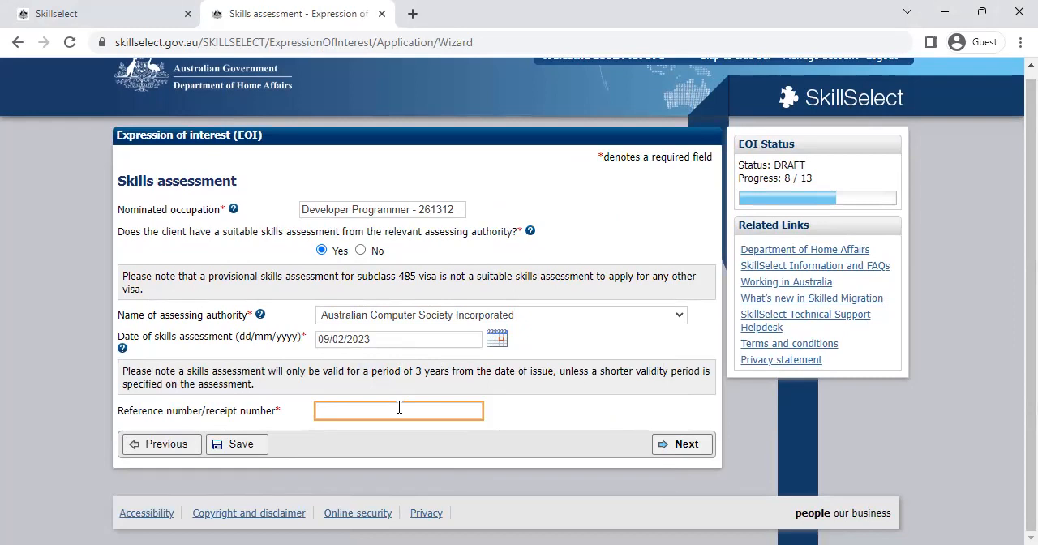
left_click(689, 448)
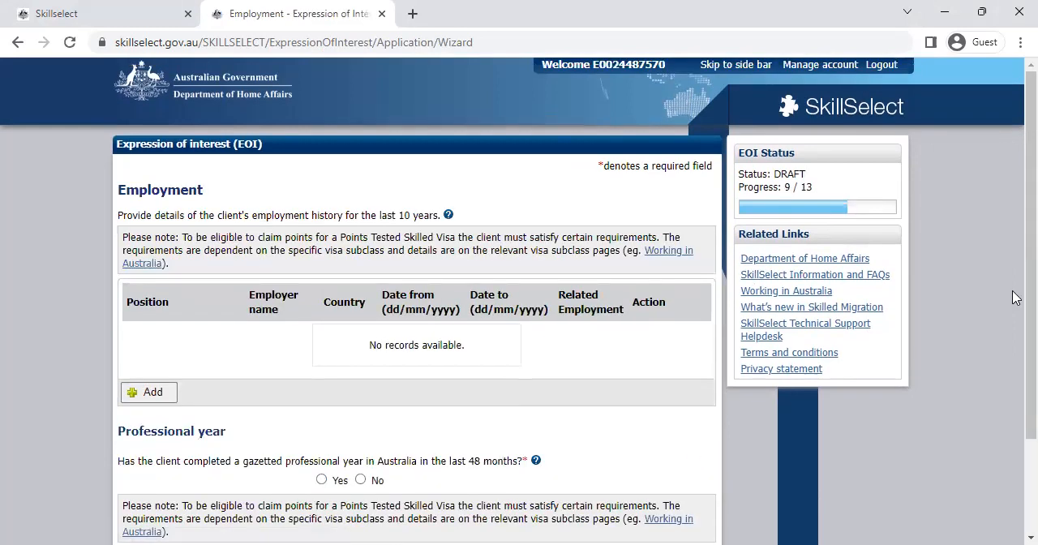
Step: Answer Yes to the client having completed a gazetted professional year in Australia in the last 48 months
scroll(1012, 270, "down", 3)
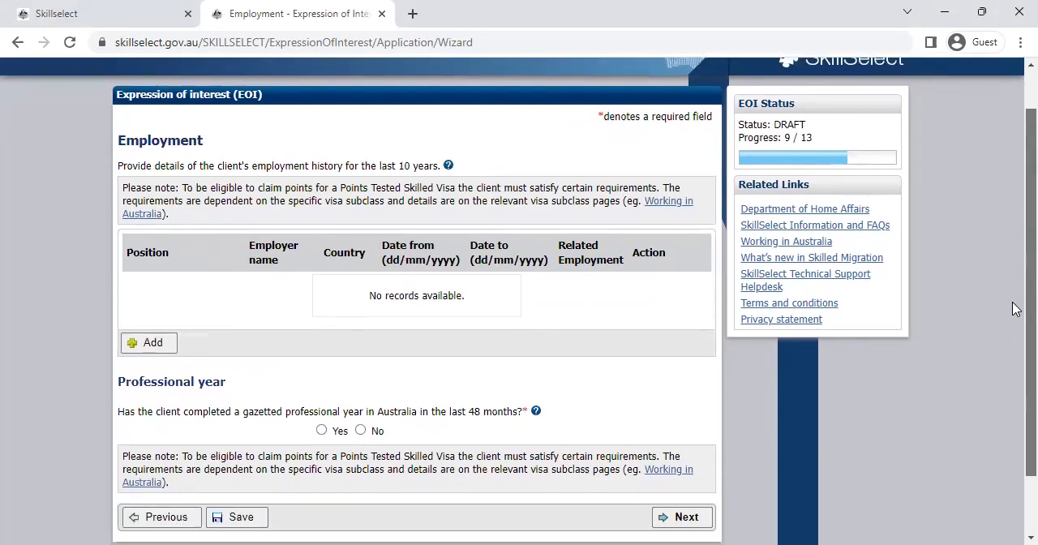
scroll(1016, 360, "up", 1)
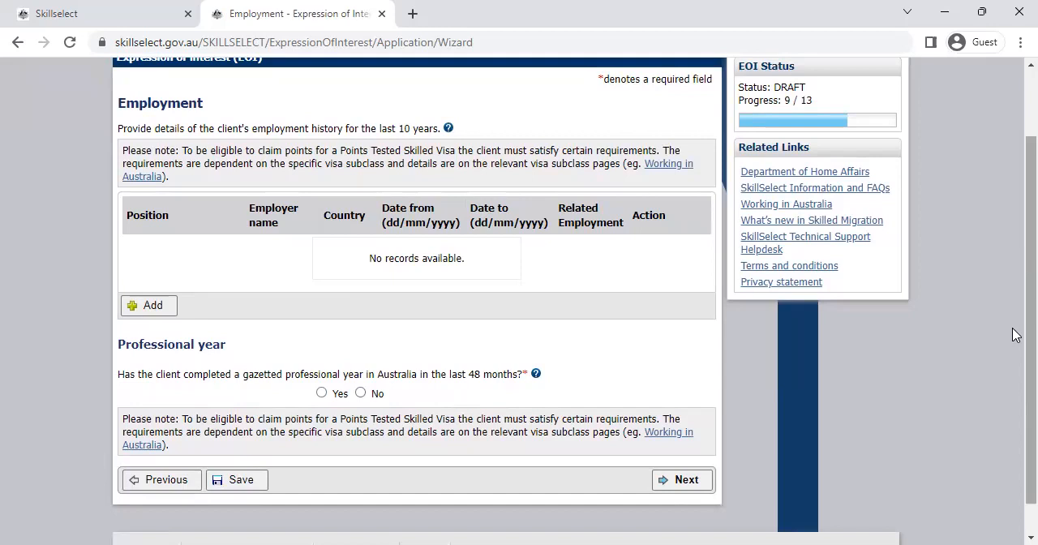
scroll(1015, 334, "up", 1)
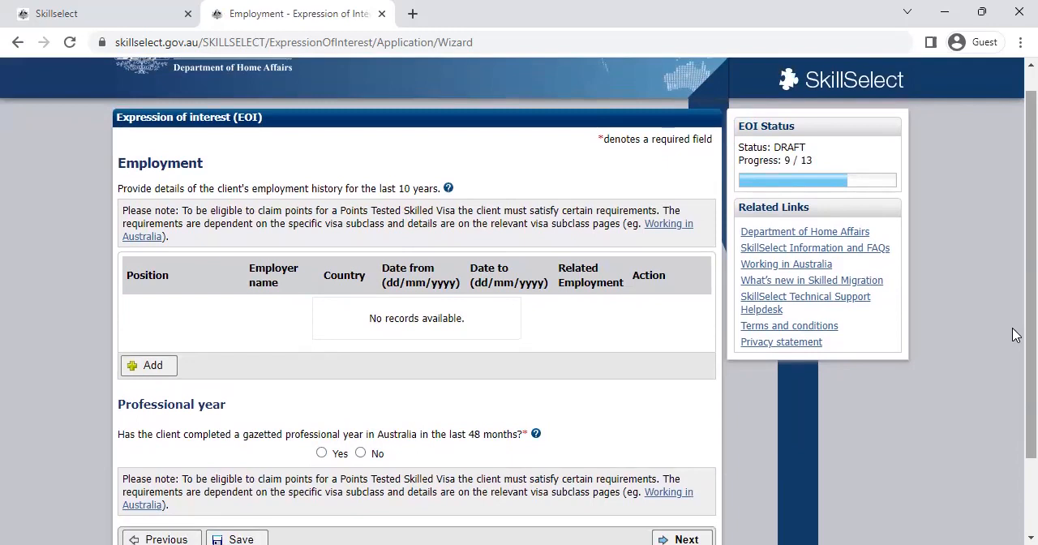
scroll(1016, 334, "down", 2)
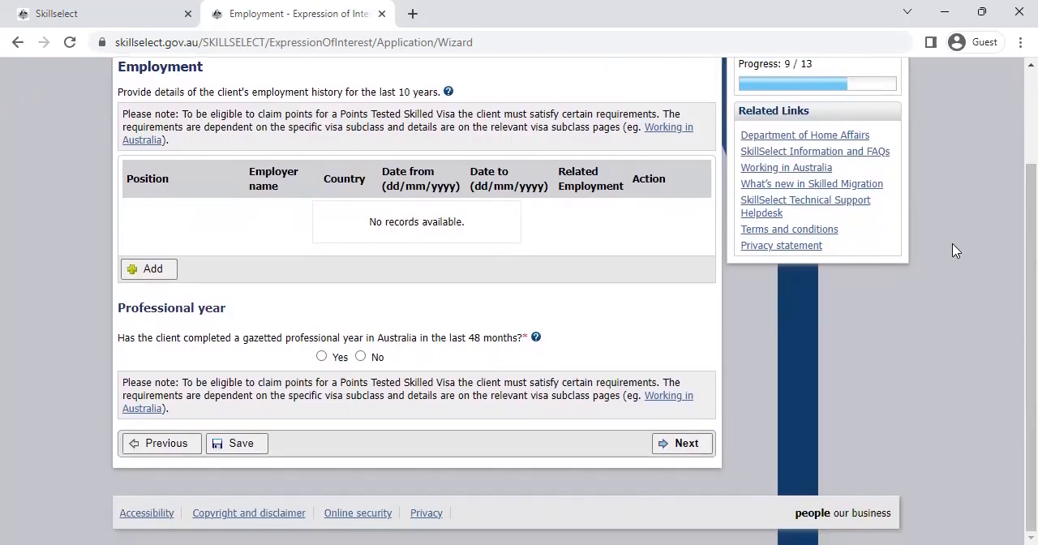
left_click_drag(227, 323, 100, 309)
left_click(246, 324)
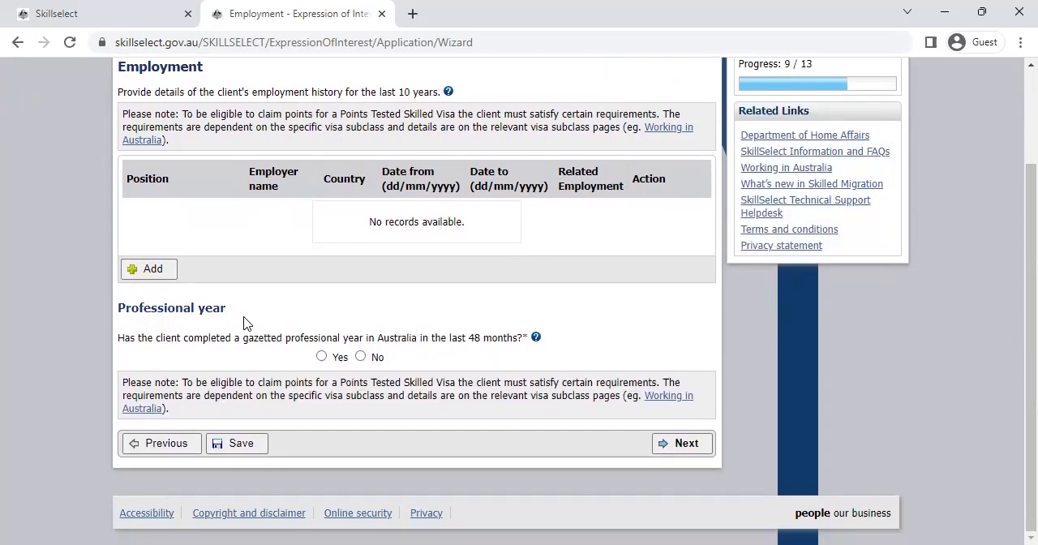
left_click(322, 357)
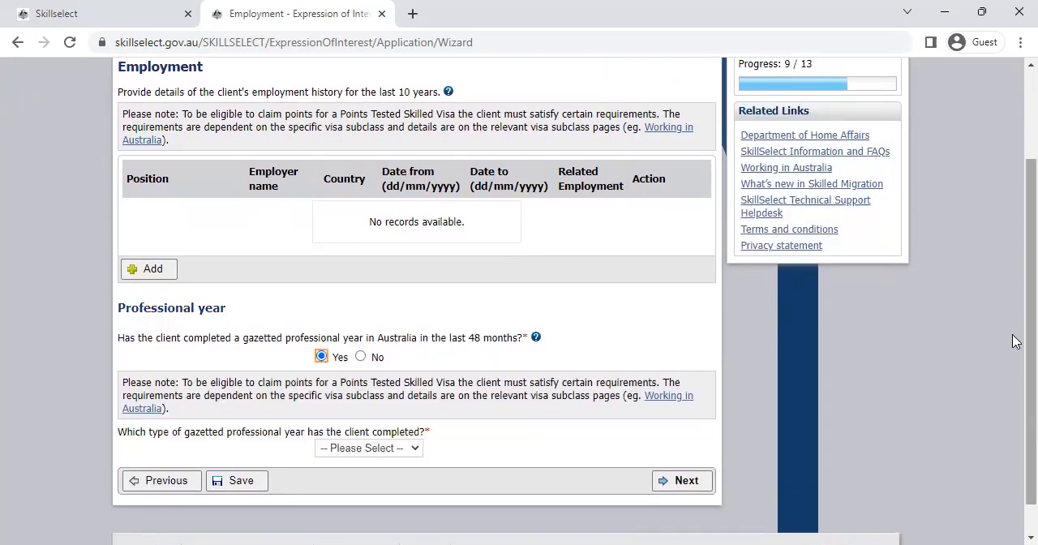
Step: Choose Computer Science as the type of gazetted professional year completed and continue to the Confirmation of Points page
scroll(1013, 366, "down", 1)
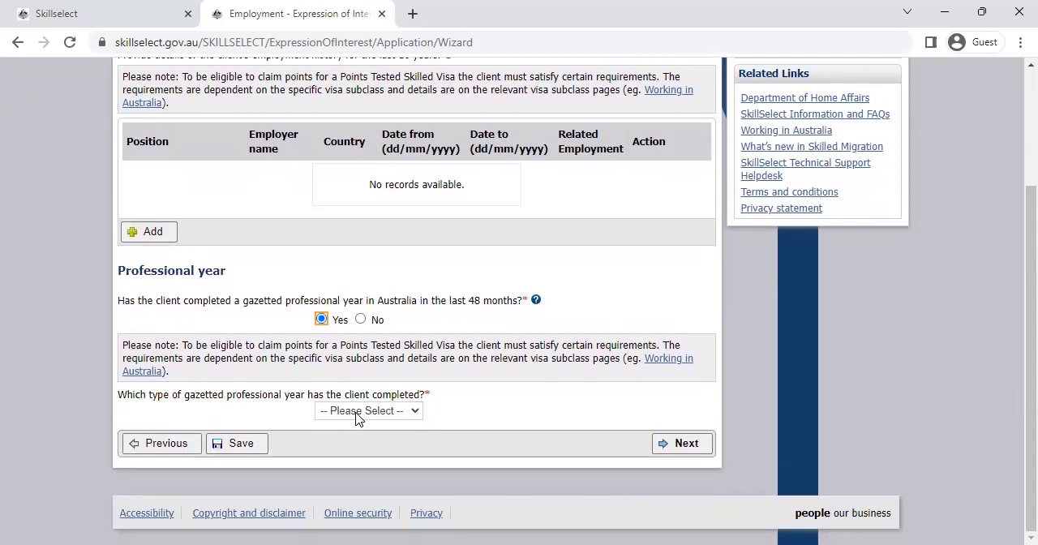
left_click(358, 412)
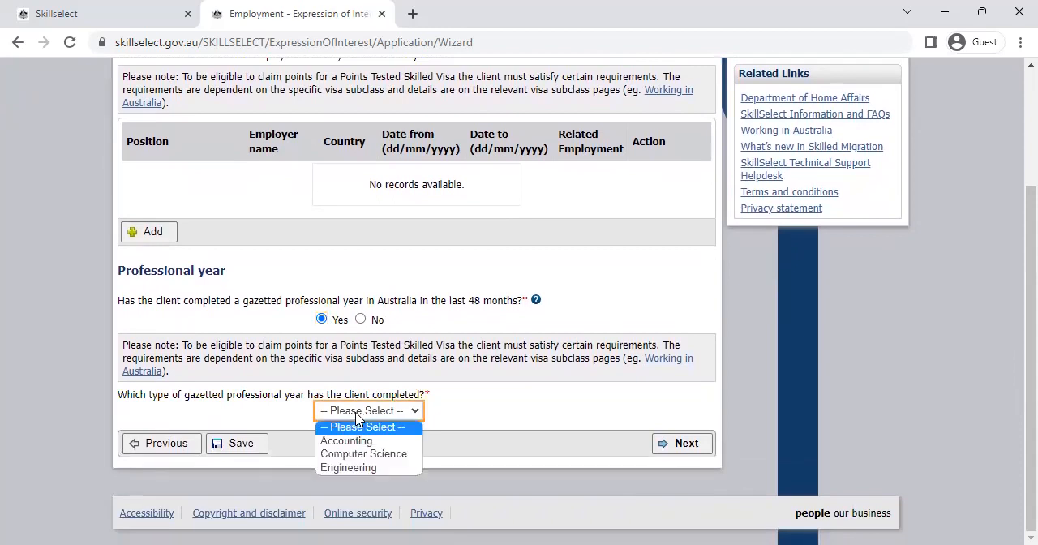
left_click(350, 457)
left_click(680, 448)
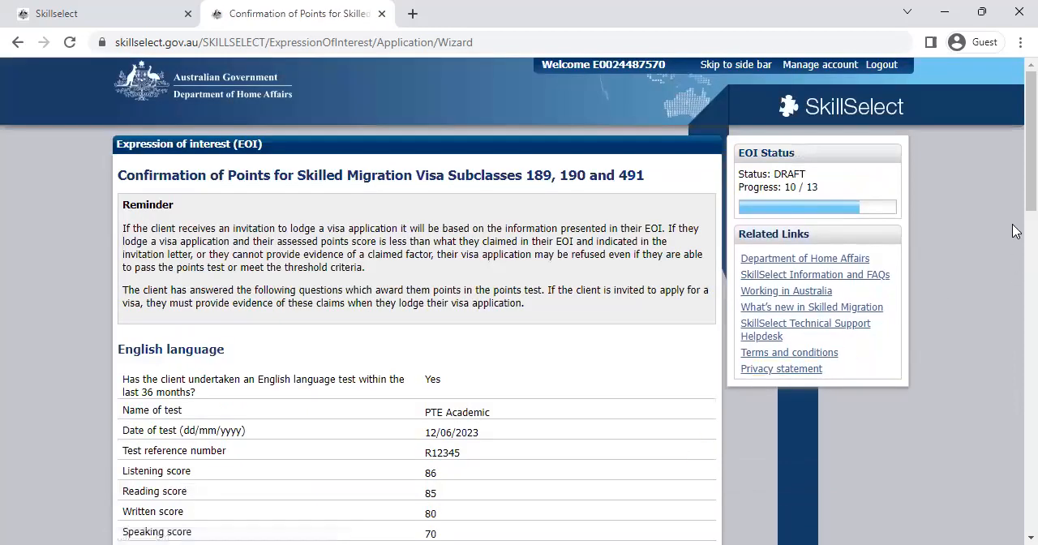
Step: Answer Yes to the English language information being correct
left_click_drag(1017, 150, 1016, 173)
scroll(1013, 172, "up", 1)
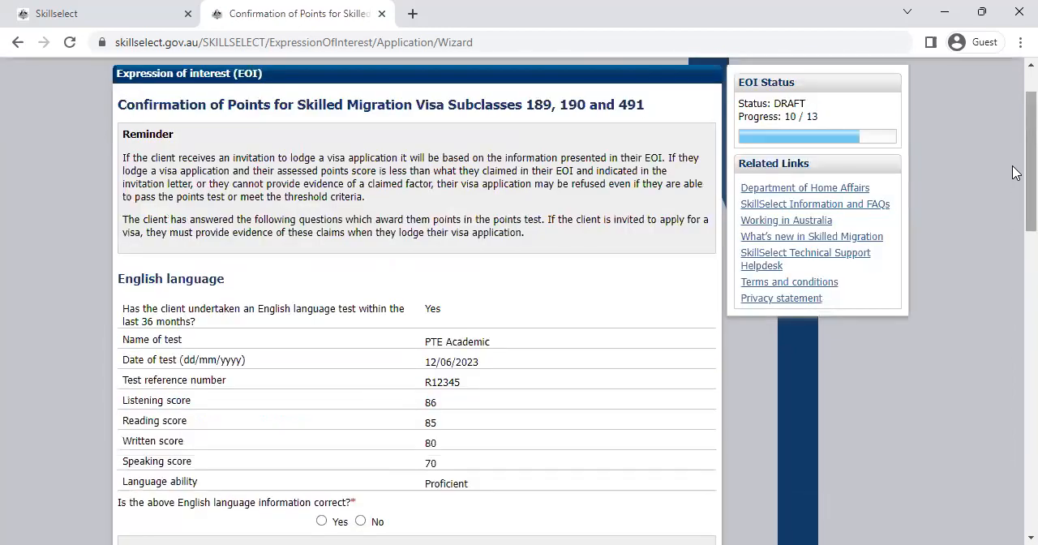
left_click_drag(1013, 173, 1013, 207)
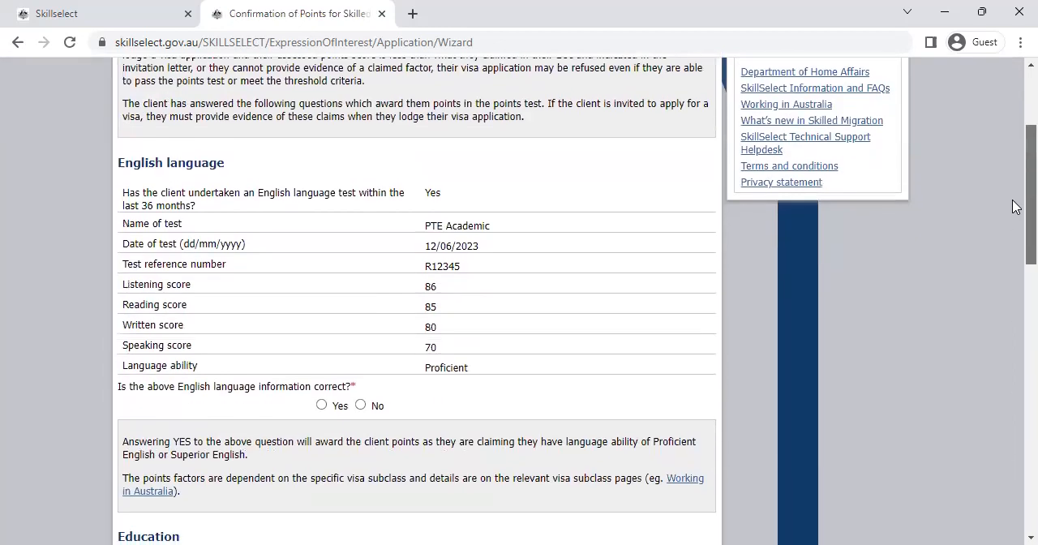
left_click(321, 405)
Step: Answer Yes to both the education history and the Australian study requirement information being correct
left_click_drag(1015, 203, 1013, 276)
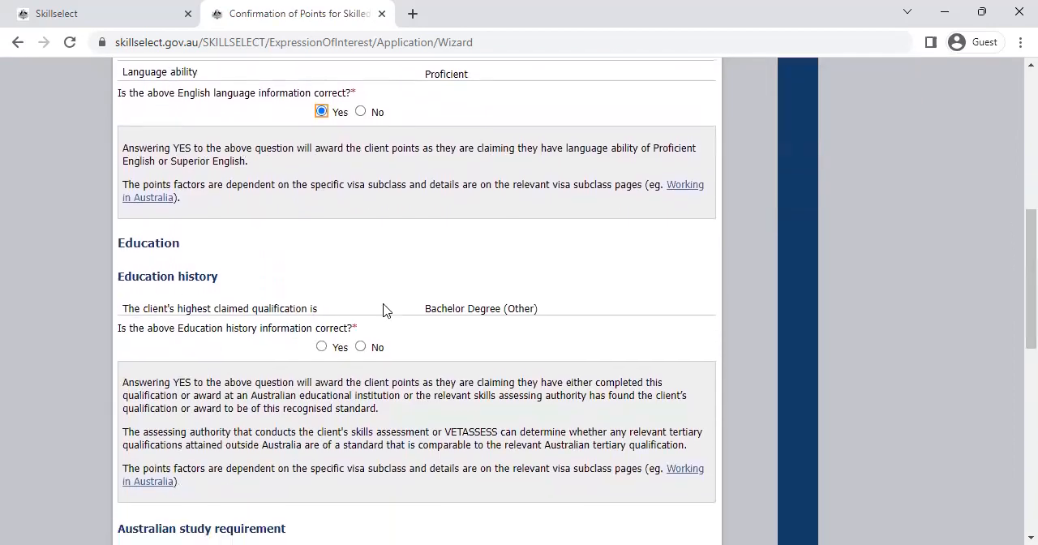
left_click(322, 347)
scroll(323, 349, "down", 2)
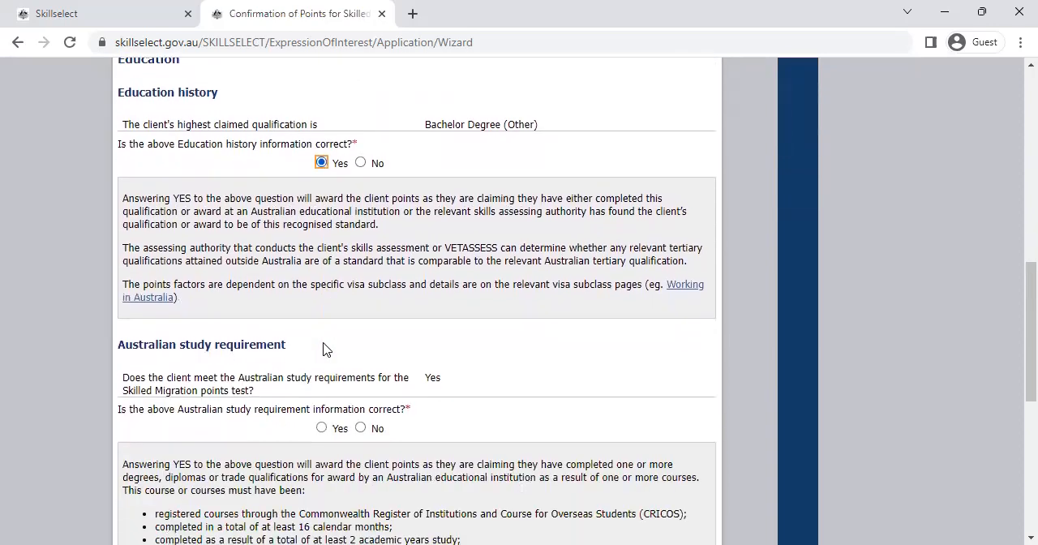
scroll(323, 349, "down", 2)
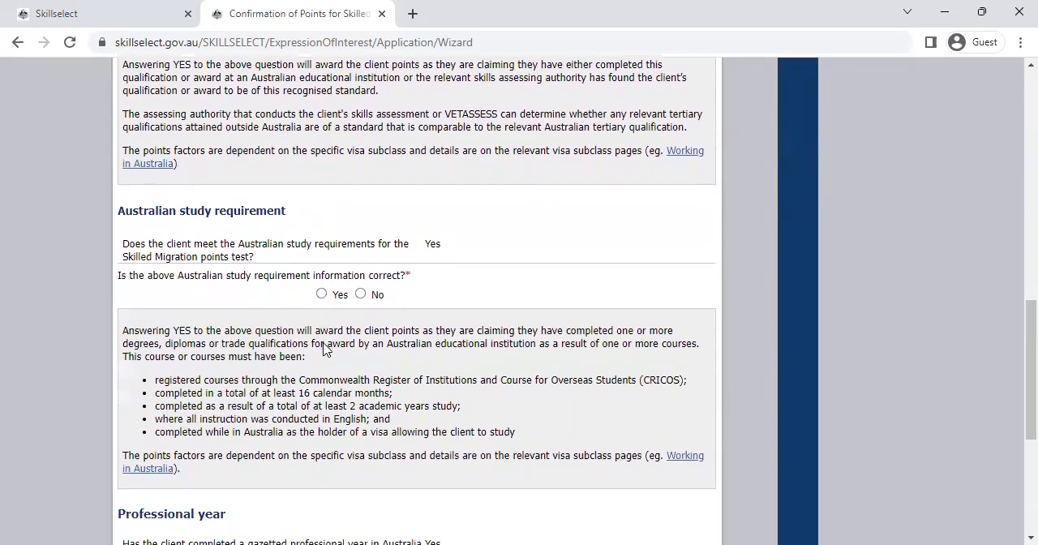
left_click(321, 294)
Step: Answer Yes to the professional year information being correct and continue to the Declarations page
scroll(323, 347, "down", 3)
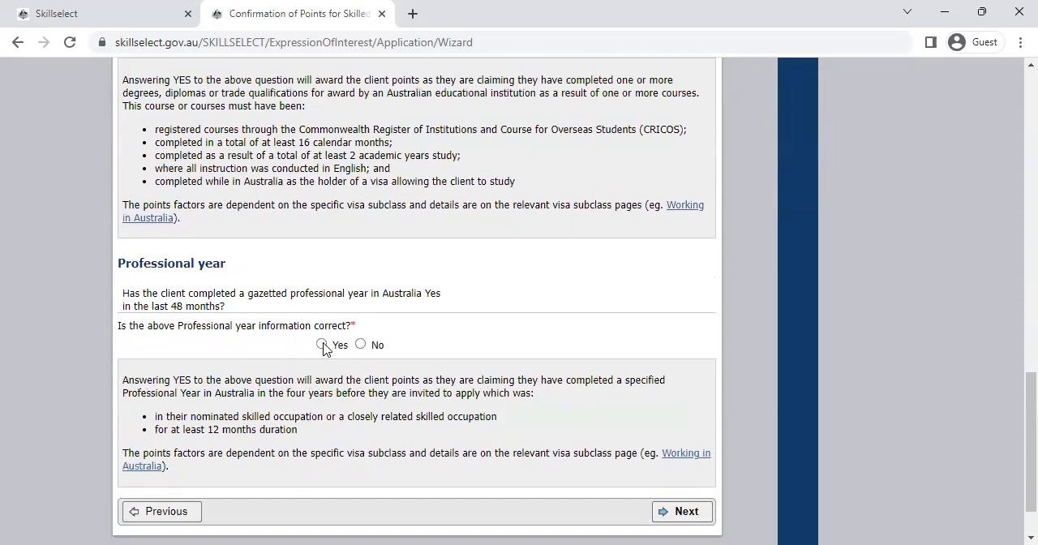
scroll(323, 347, "down", 1)
left_click(321, 343)
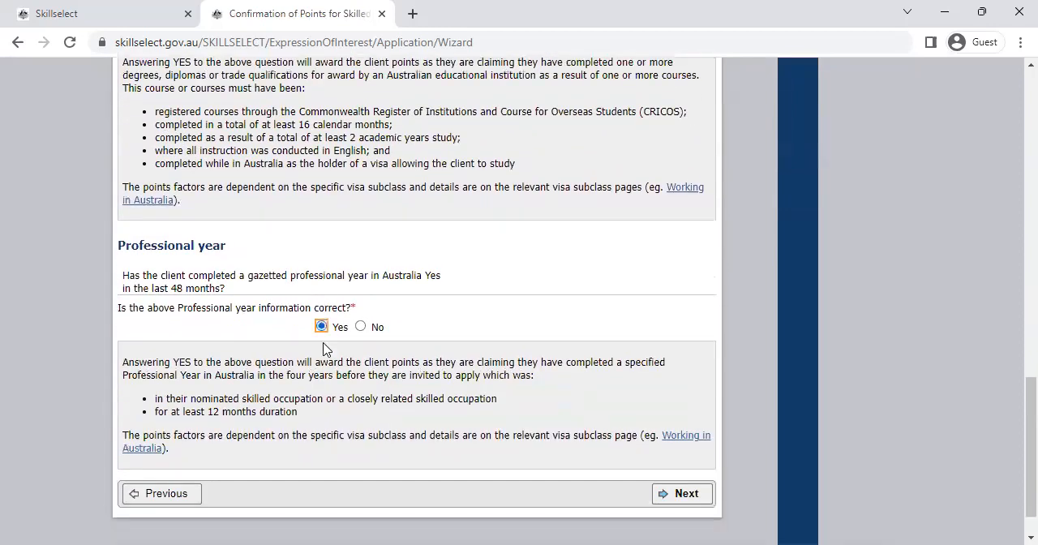
key("Tab")
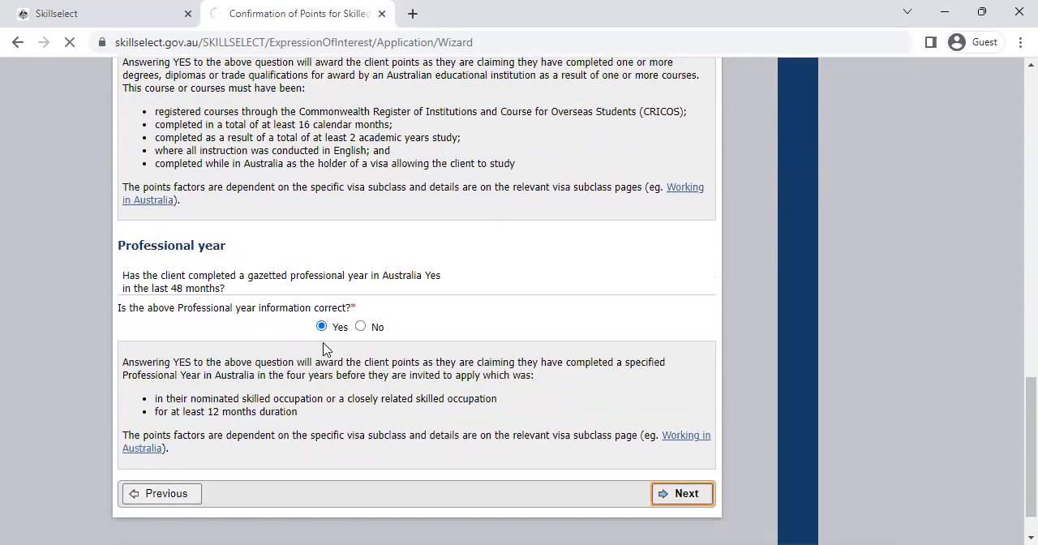
key("Return")
Step: Answer Yes to the declarations on having understood the EOI information, having provided complete and correct details, and the consequences of false information
scroll(323, 350, "down", 1)
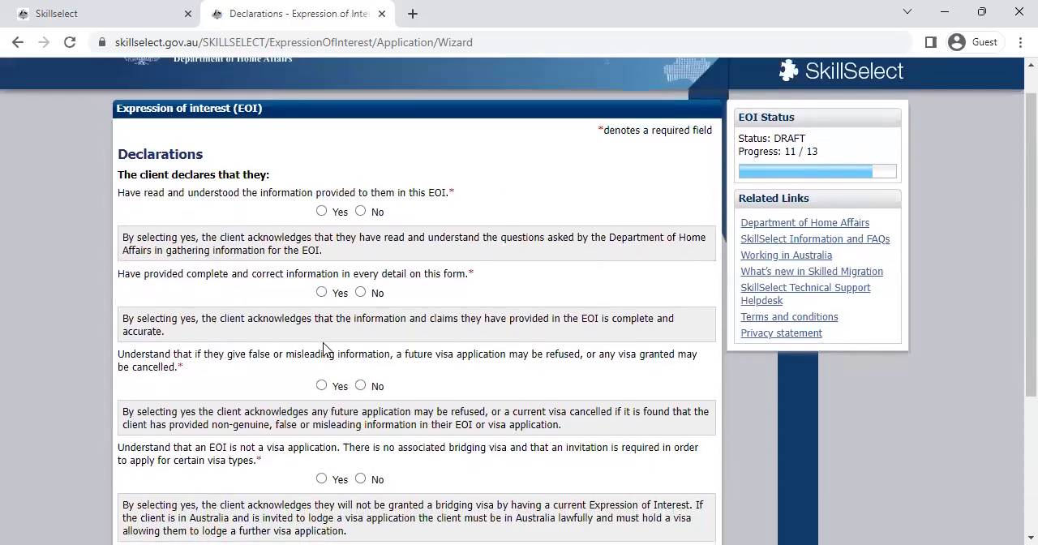
key("Tab")
key("space")
key("Tab")
key("space")
key("Tab")
key("space")
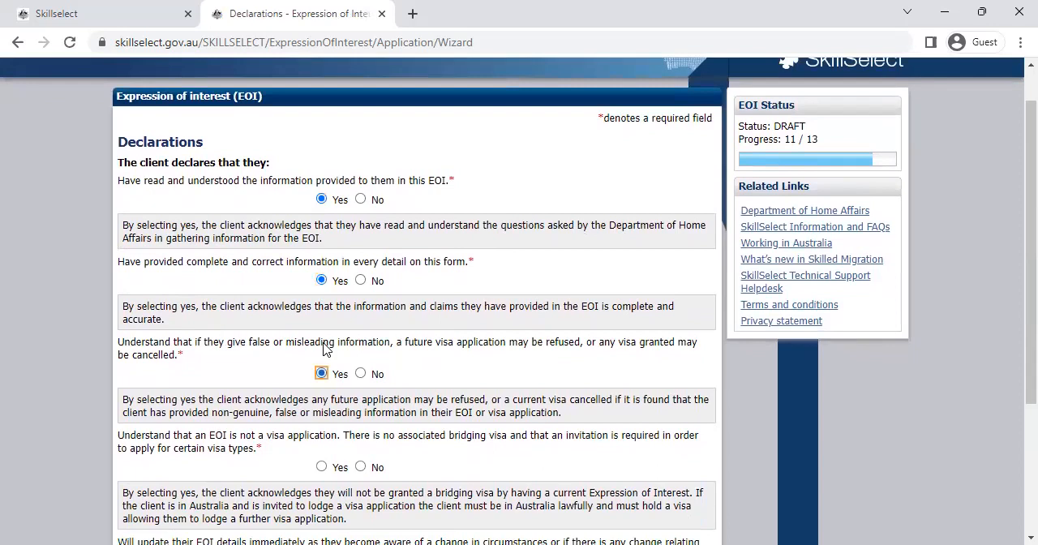
Step: Answer Yes to the declarations that an EOI is not a visa application and that changes will be updated, and continue to the Review page
key("Tab")
key("space")
scroll(322, 347, "down", 2)
key("Tab")
key("space")
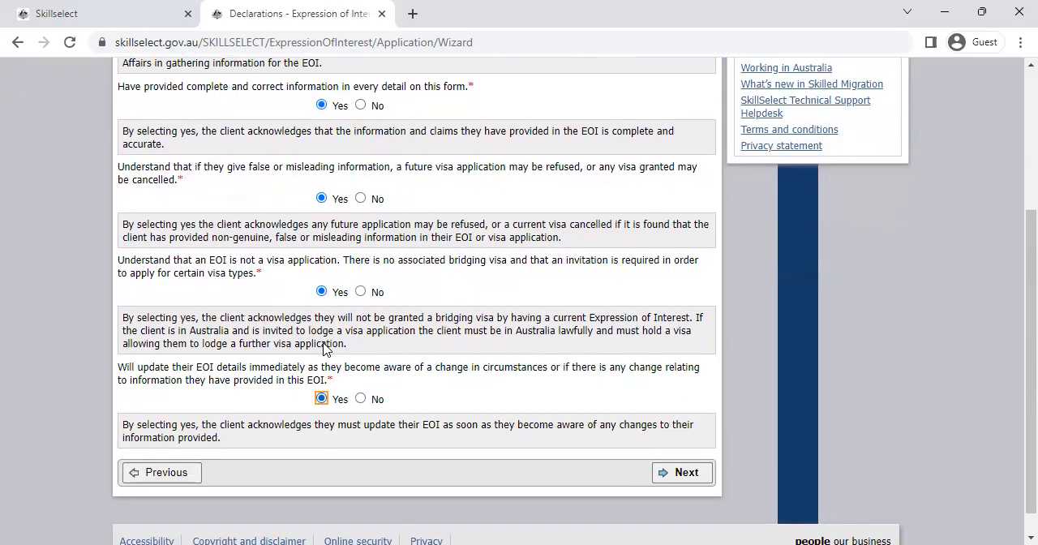
scroll(323, 349, "up", 3)
scroll(323, 349, "down", 3)
key("Tab")
key("Return")
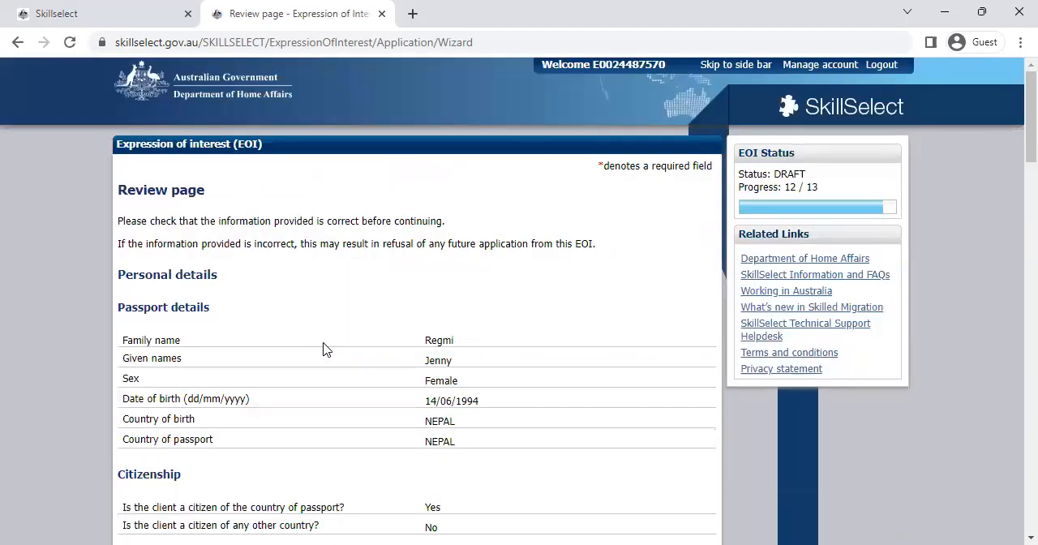
Step: Check the details on the Review page, including personal details, visa type, English test, education history, skills assessment and declarations
scroll(323, 349, "down", 20)
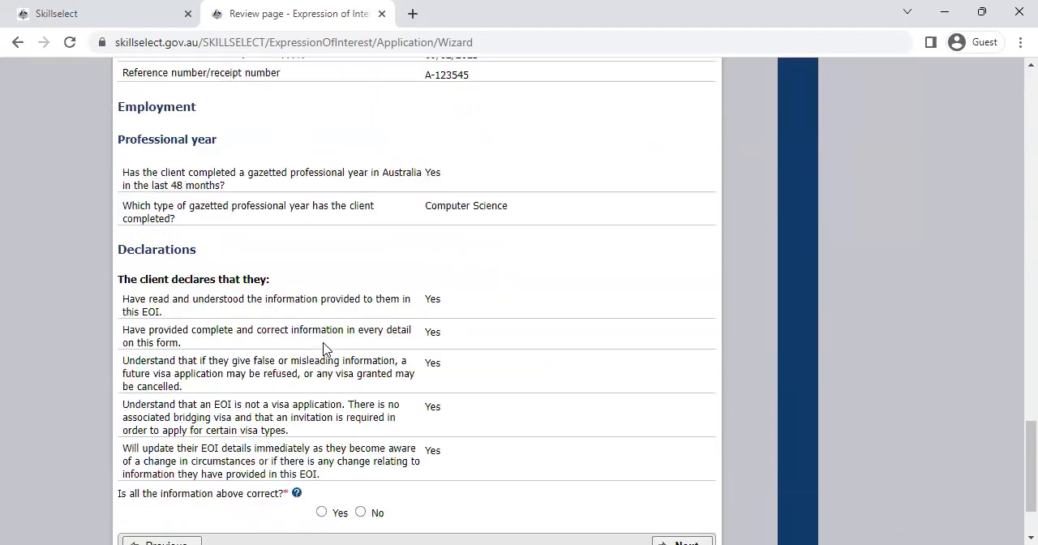
scroll(322, 349, "up", 10)
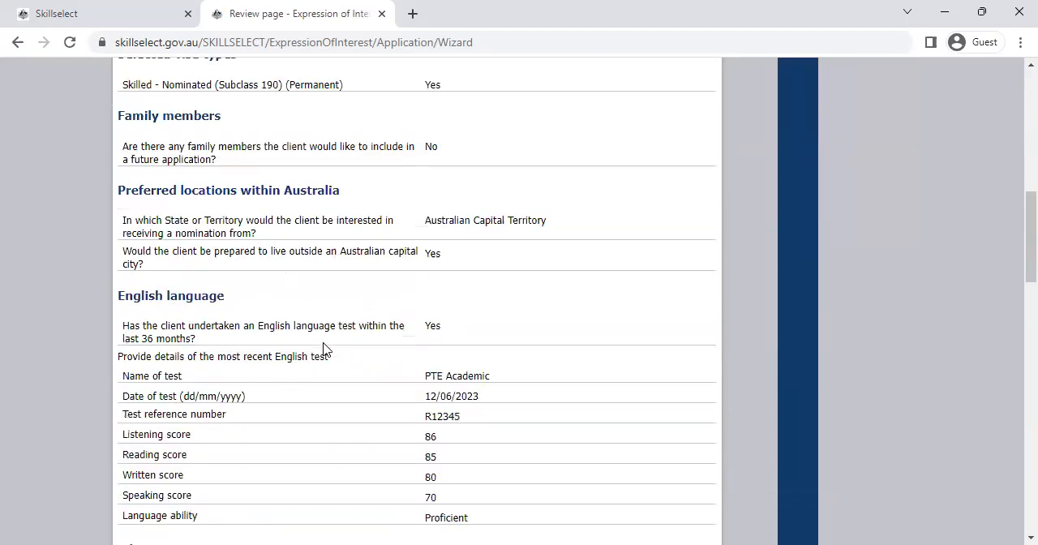
scroll(323, 348, "up", 8)
scroll(323, 349, "down", 7)
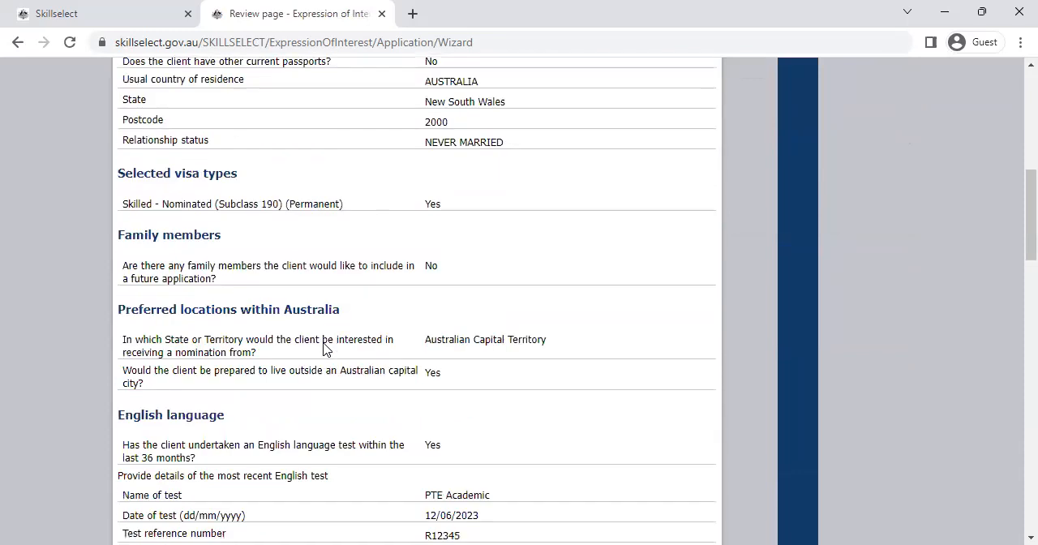
scroll(323, 349, "up", 1)
scroll(323, 349, "down", 10)
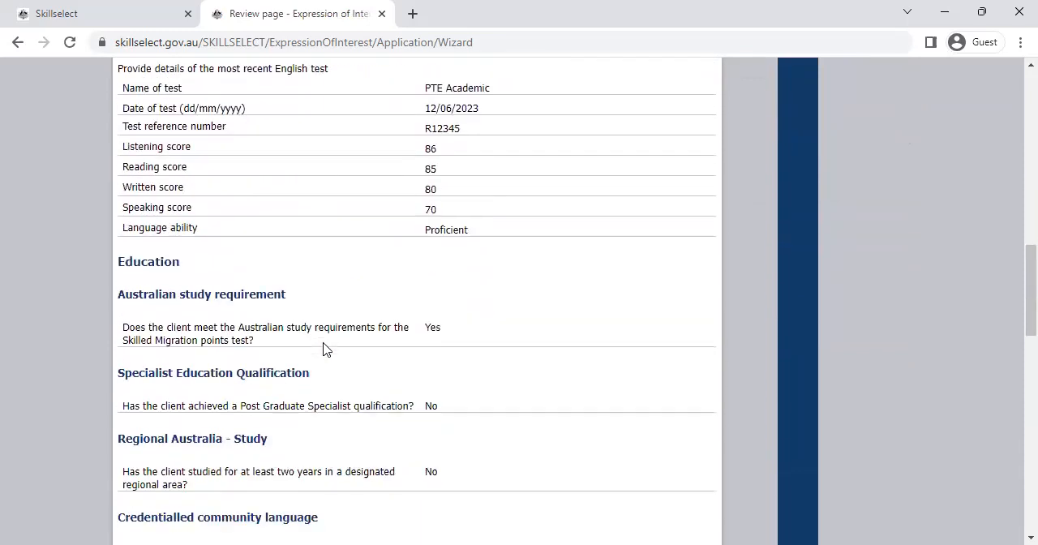
scroll(322, 349, "down", 7)
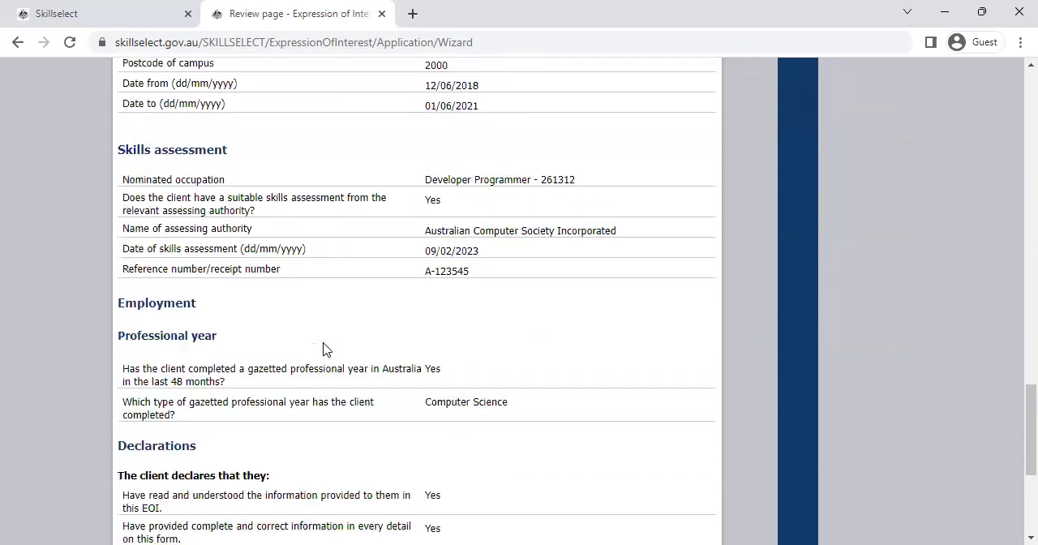
scroll(323, 349, "down", 3)
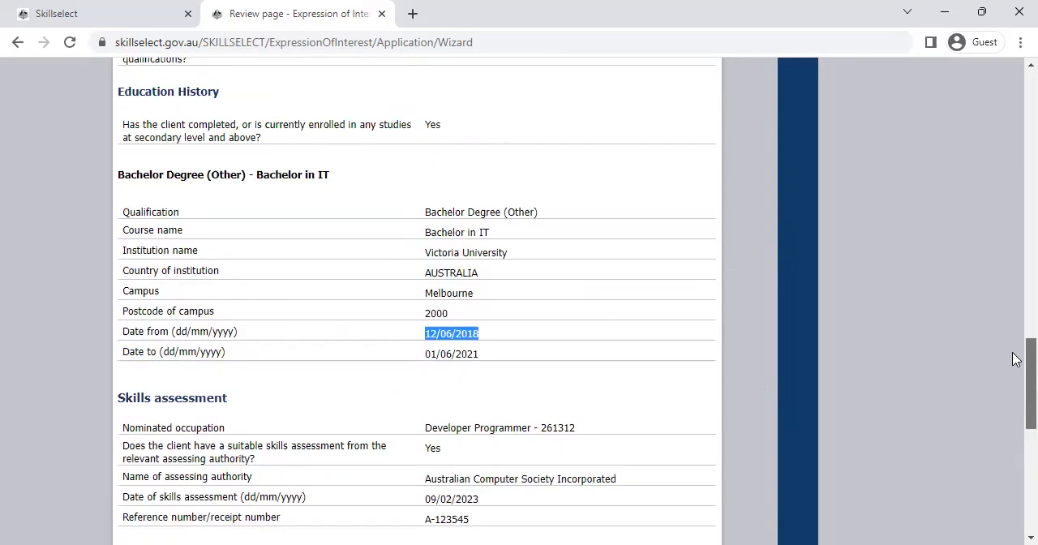
left_click_drag(1013, 354, 1013, 351)
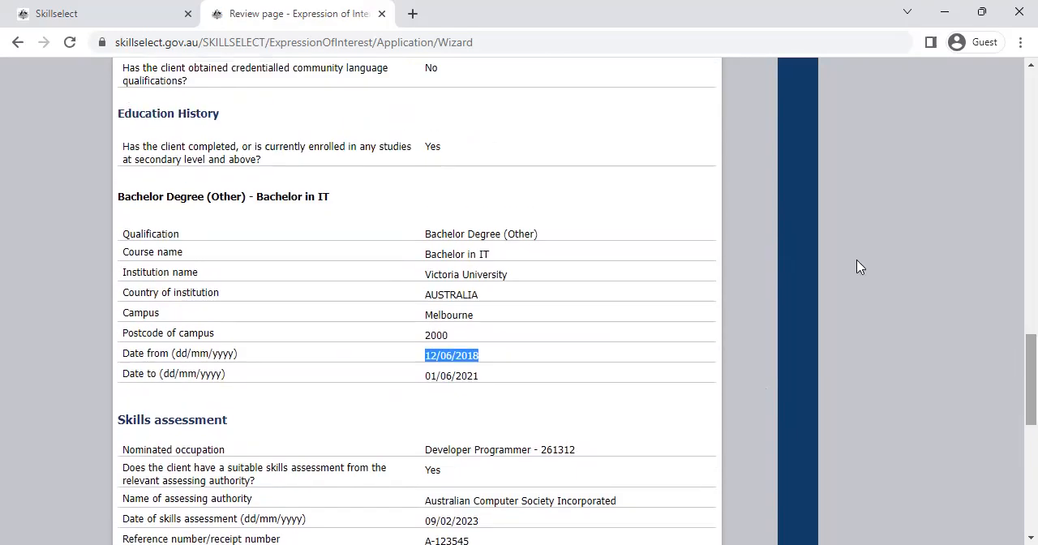
left_click_drag(421, 255, 511, 258)
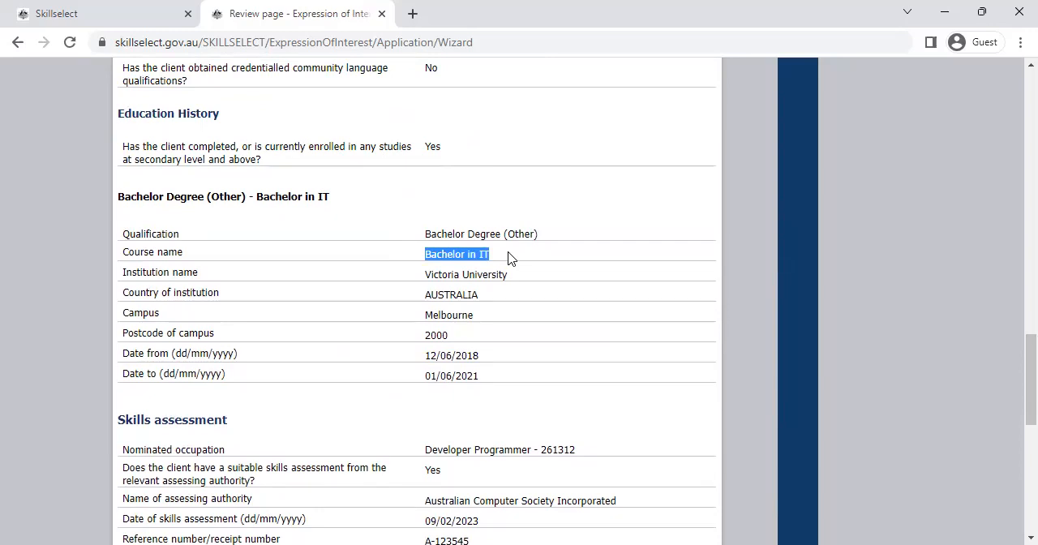
left_click_drag(1013, 389, 1015, 188)
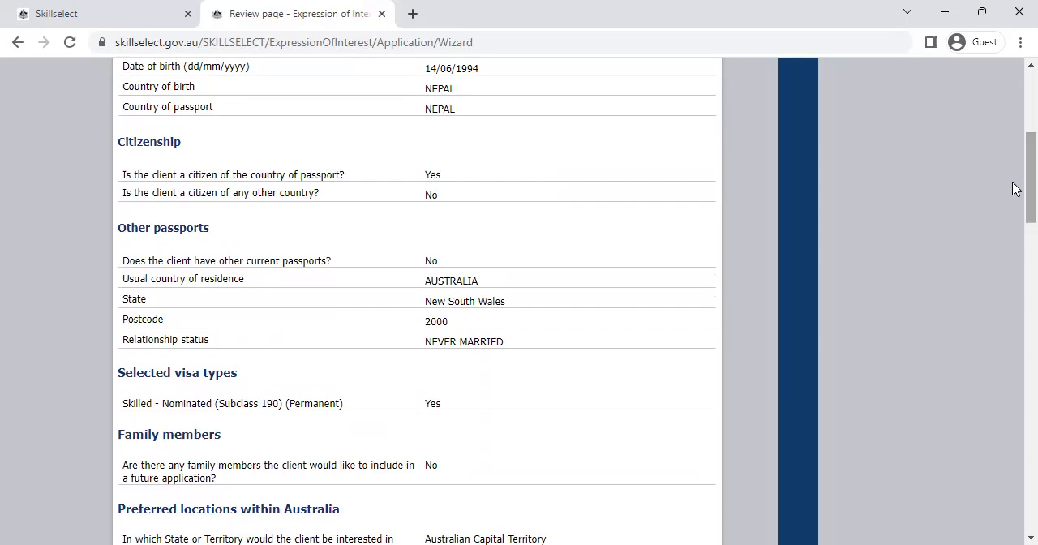
left_click_drag(1016, 188, 1015, 282)
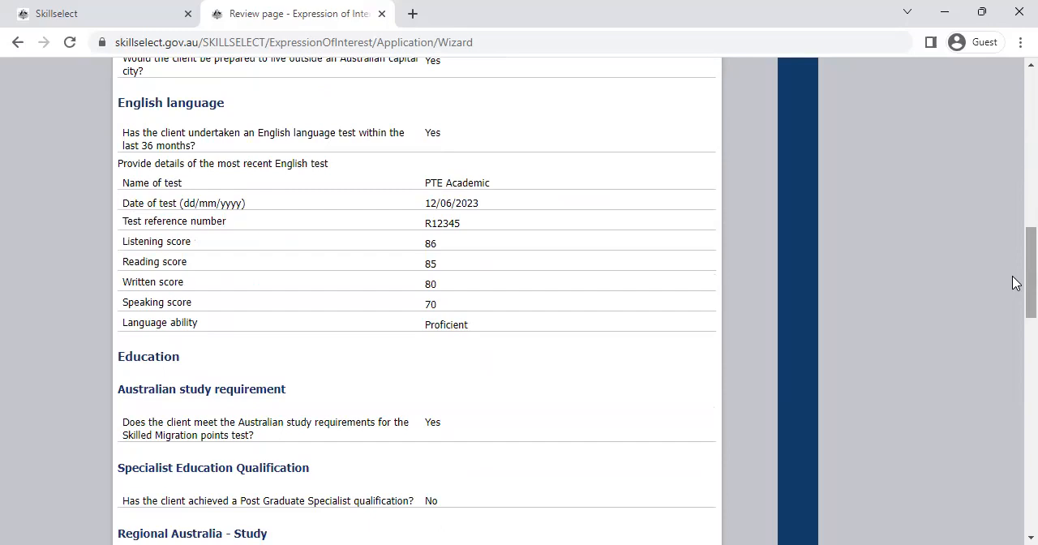
left_click_drag(1016, 283, 1016, 359)
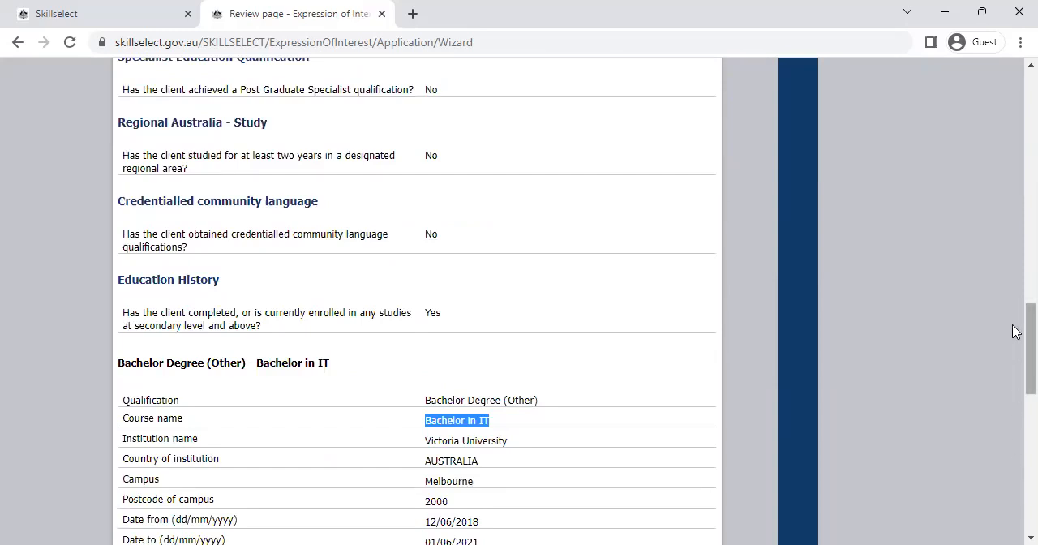
left_click_drag(1016, 331, 1016, 383)
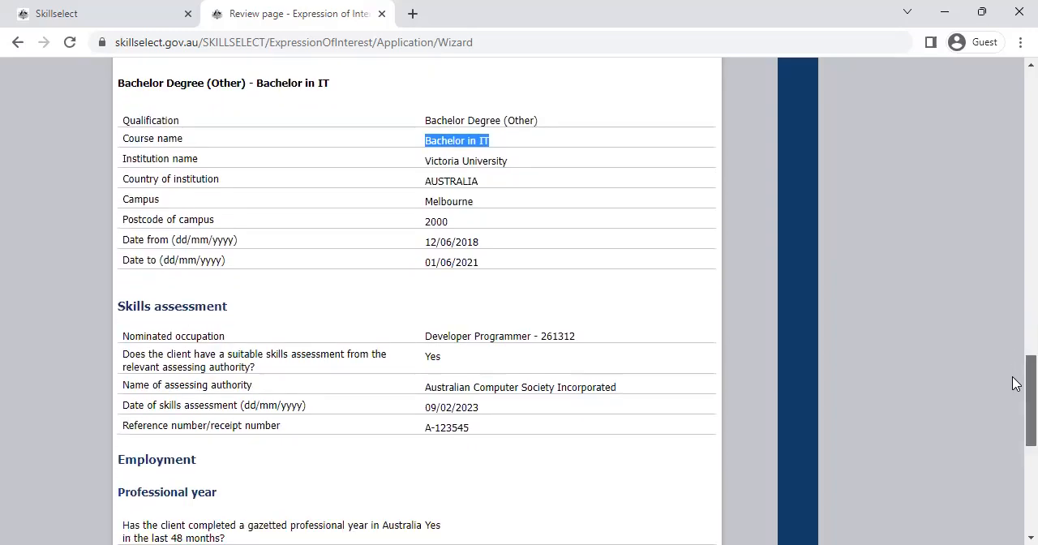
Step: Answer Yes to all the reviewed information being correct and continue to the result on the Visa type summary page
left_click_drag(1016, 383, 1016, 460)
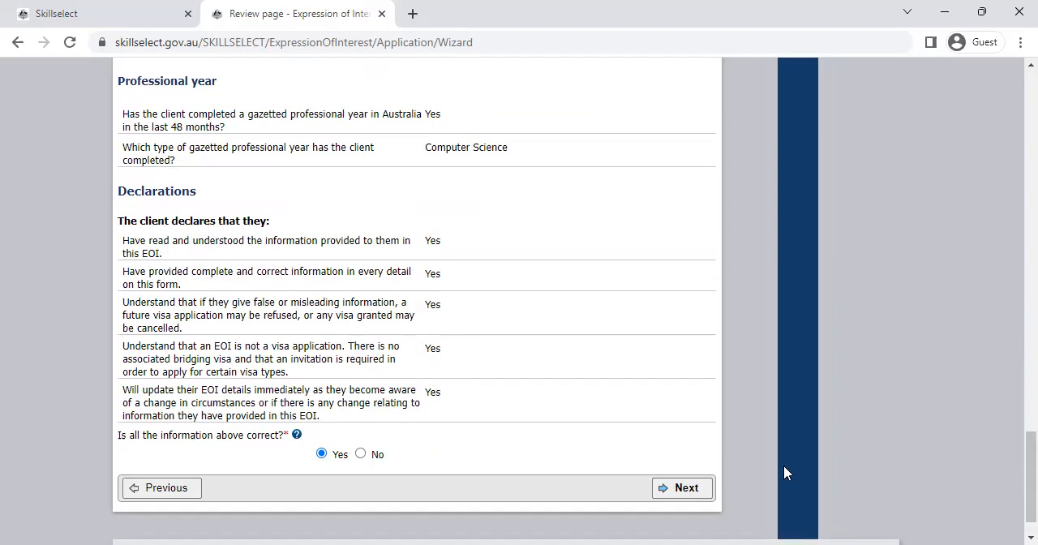
left_click_drag(1012, 467, 1016, 52)
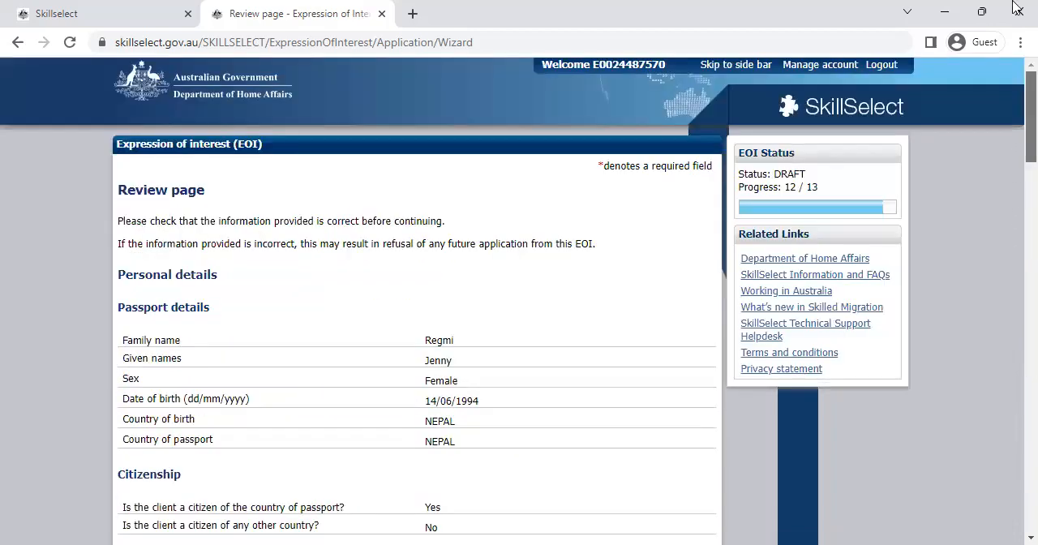
scroll(1013, 355, "down", 15)
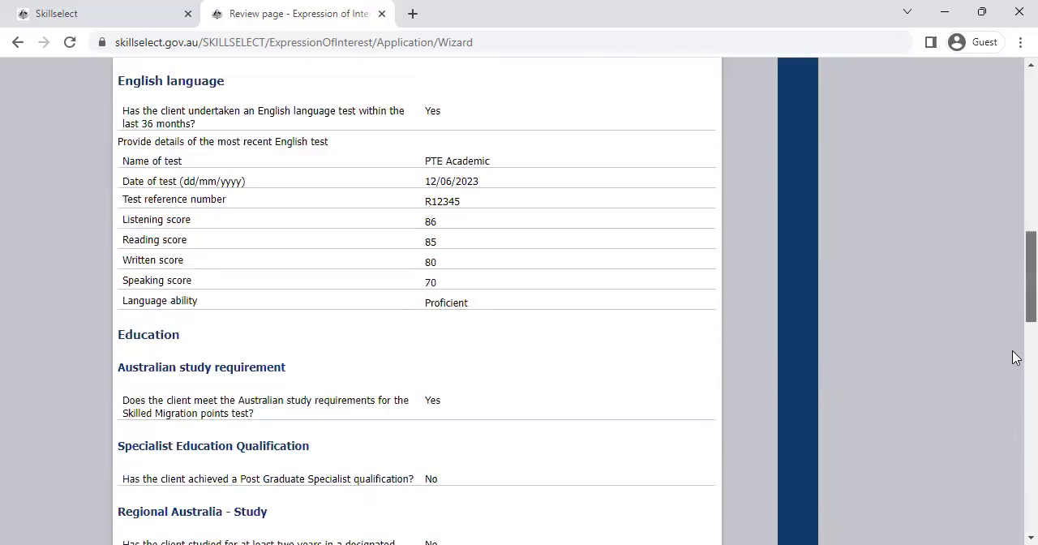
scroll(769, 486, "down", 5)
left_click(689, 450)
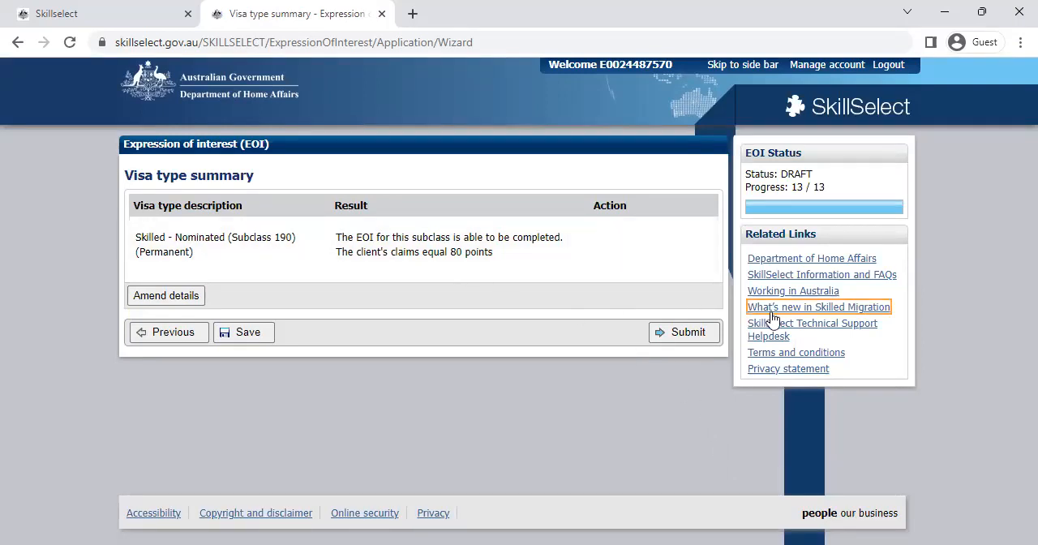
left_click_drag(335, 236, 498, 267)
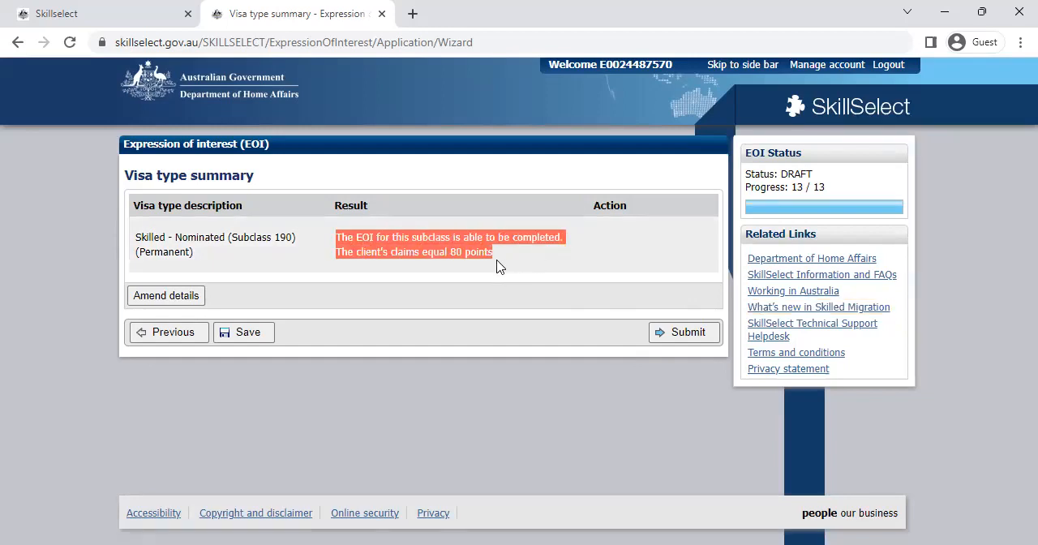
left_click(498, 268)
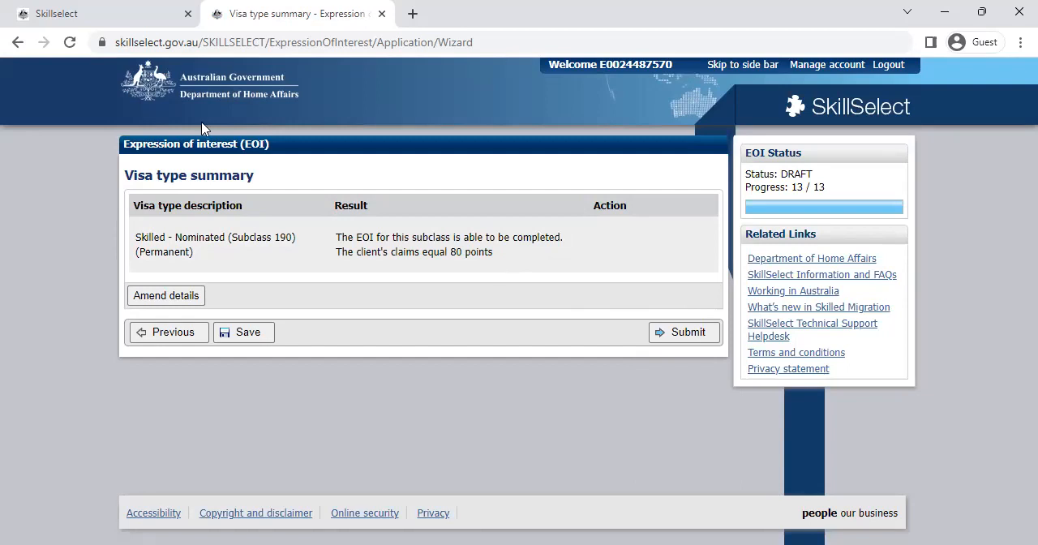
Step: Open the login for an Expression of Interest already in progress from the Home Affairs SkillSelect page
left_click(32, 11)
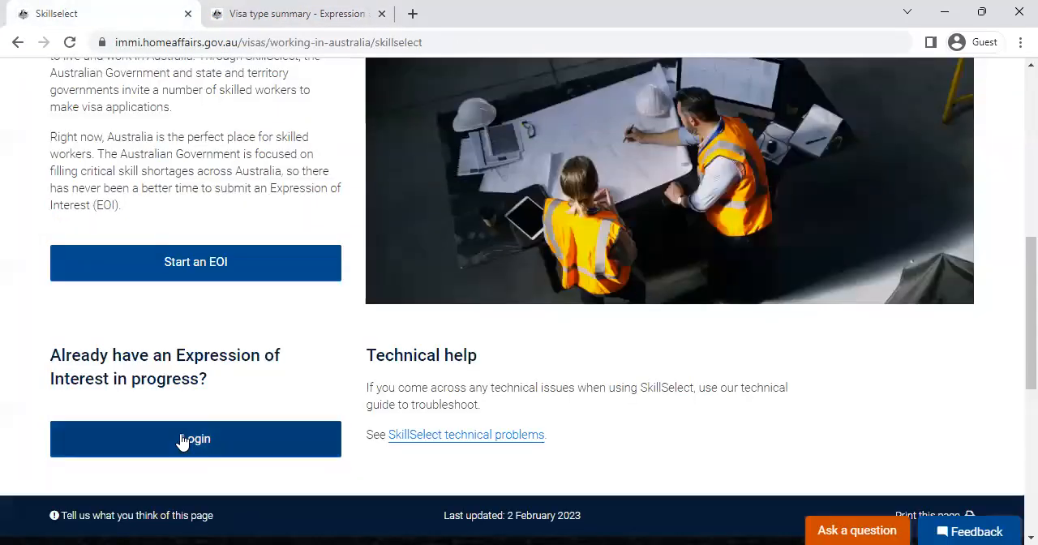
left_click(182, 440)
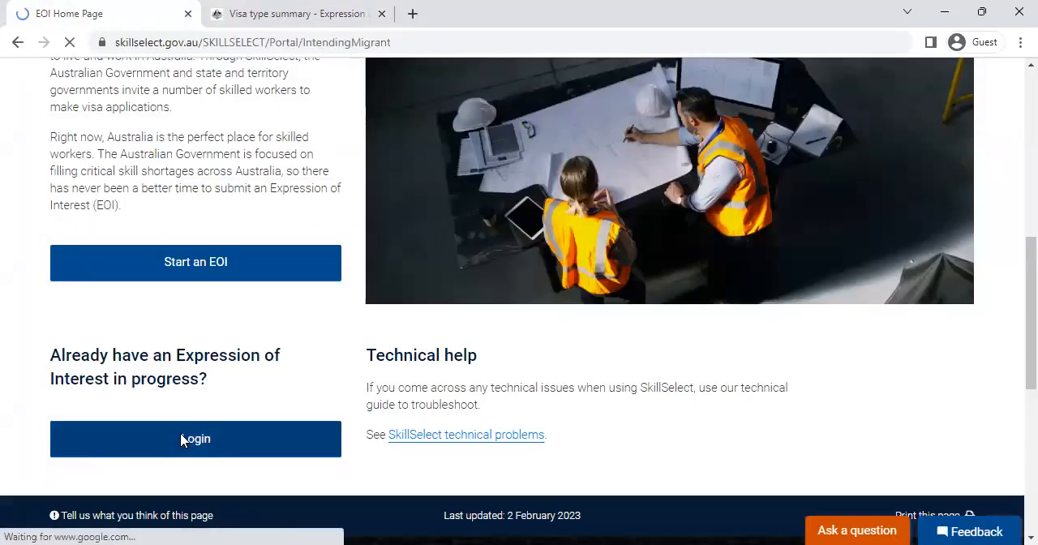